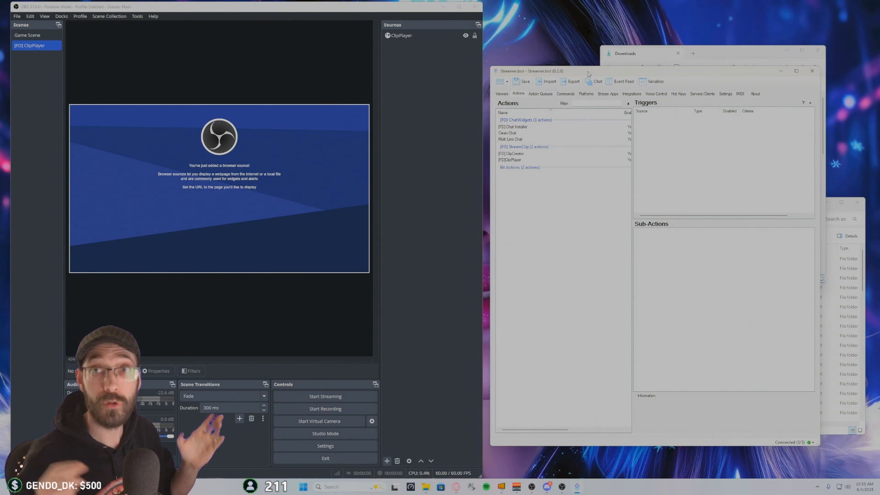
Arrange the Downloads and Streamer.bot windows so both are visible, and open the Streamer.bot import dialog.
click(753, 58)
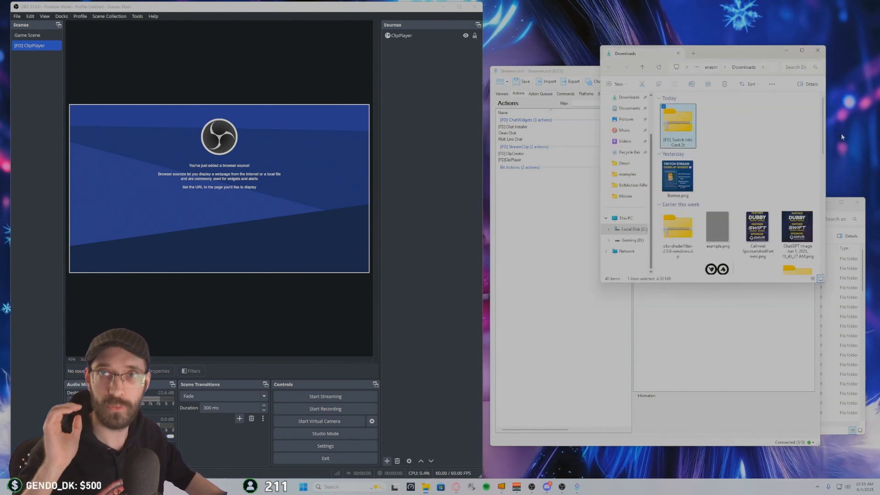
drag(584, 72, 318, 75)
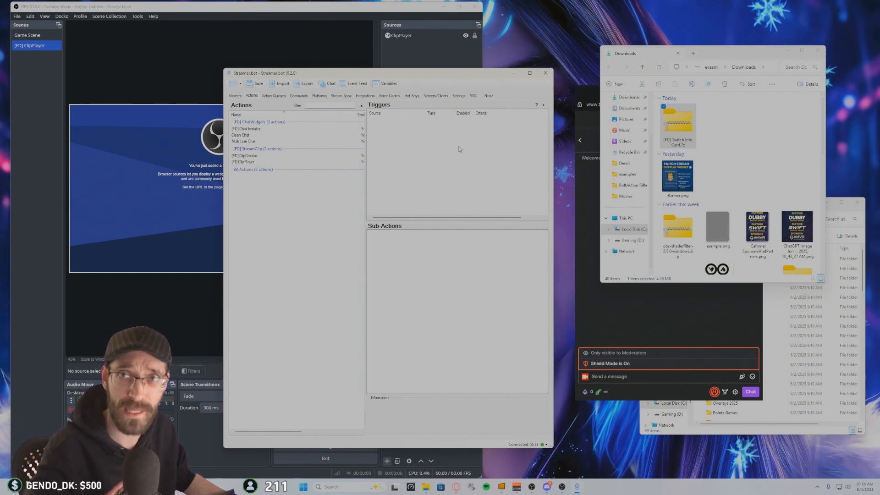
click(283, 85)
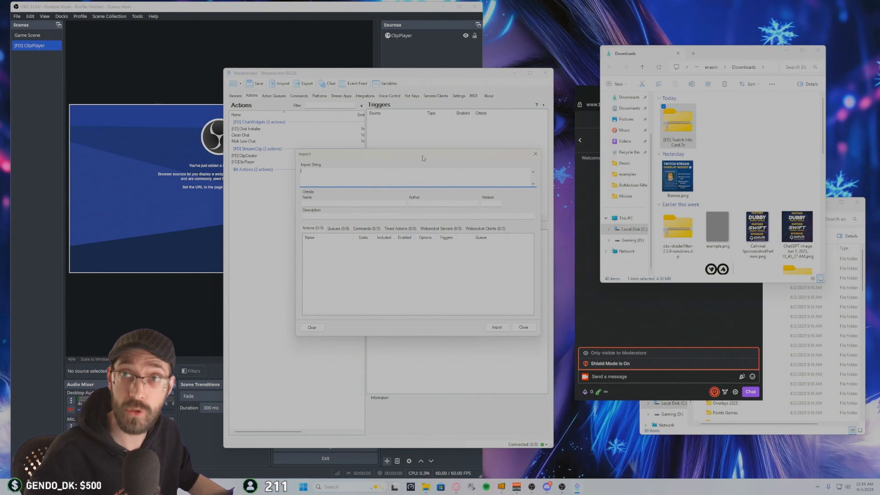
Try to load the "[FD] Twitch Info Card.7z" archive directly into the import string, and clear the field.
click(681, 144)
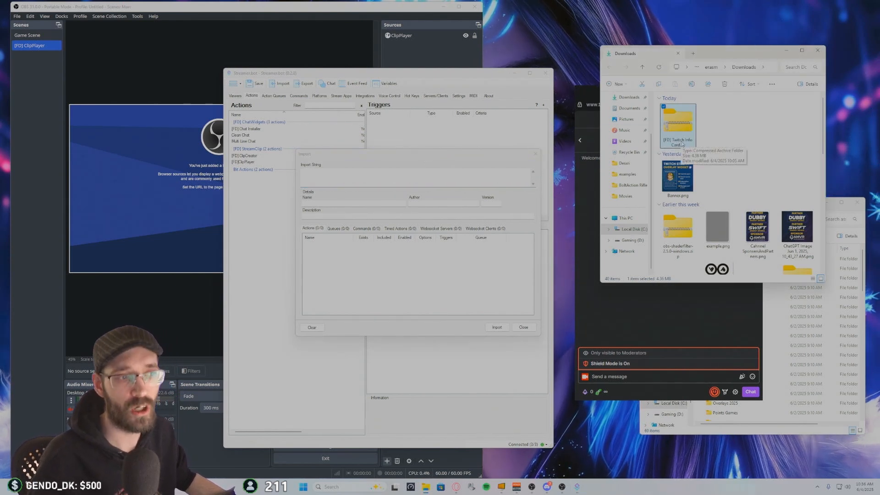
click(692, 252)
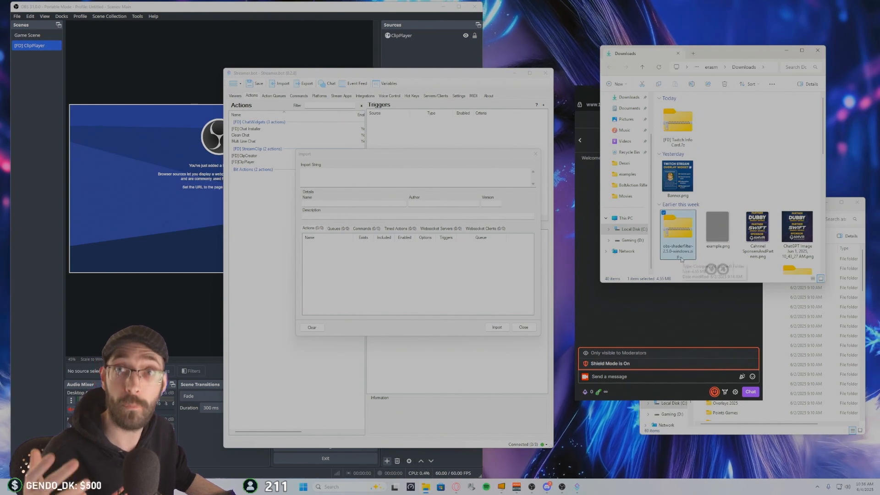
click(683, 146)
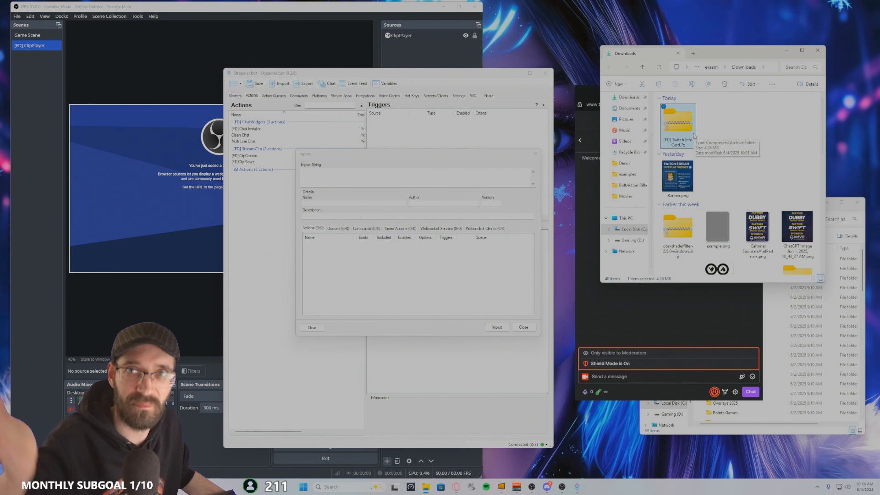
drag(694, 136, 400, 181)
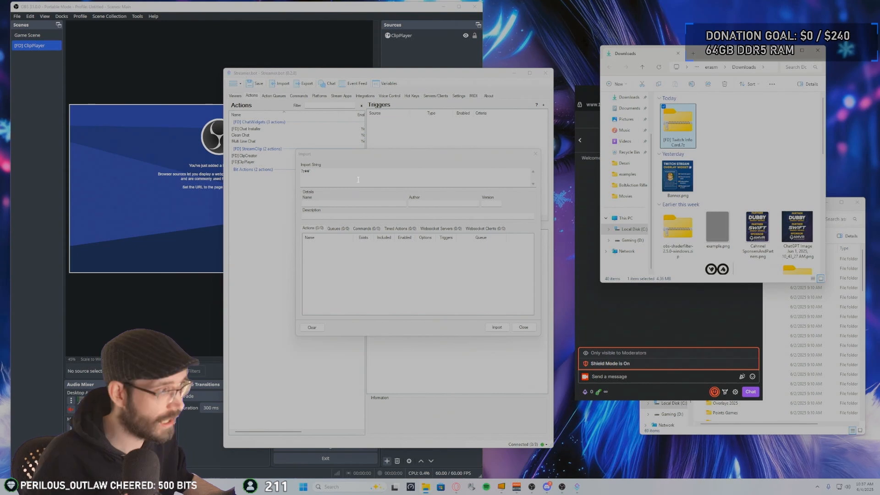
drag(358, 180, 266, 166)
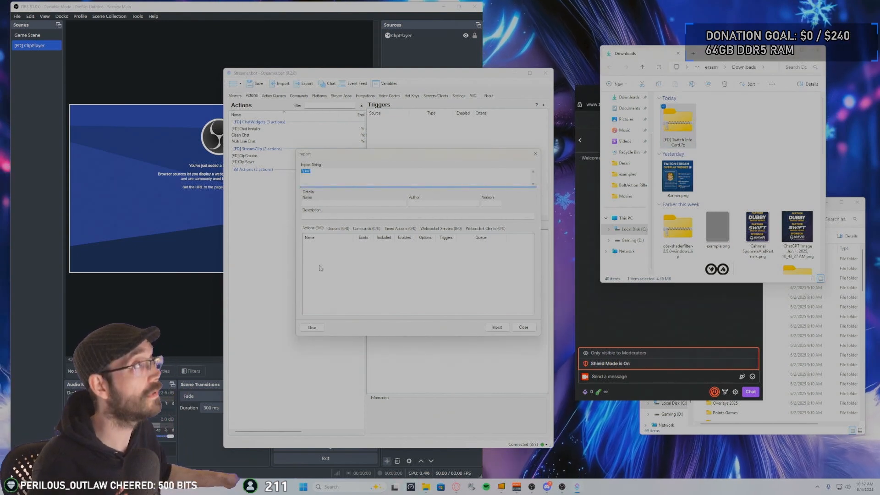
key(BackSpace)
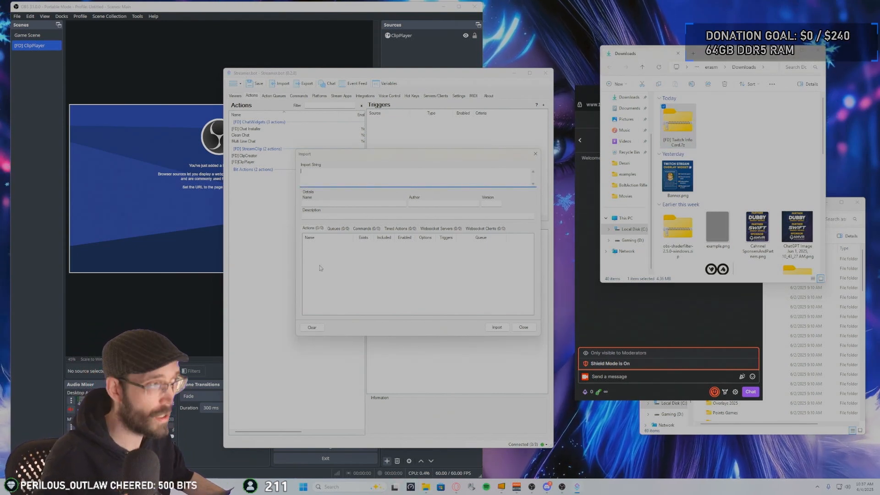
Extract the "[FD] Twitch Info Card.7z" archive in Downloads to its own "[FD] Twitch Info Card" folder with 7-Zip.
right_click(678, 130)
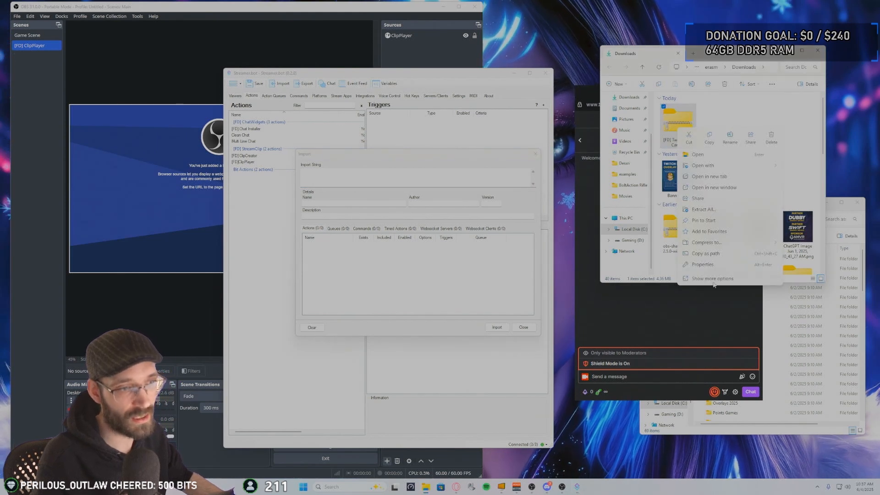
click(729, 280)
mouse_move(703, 184)
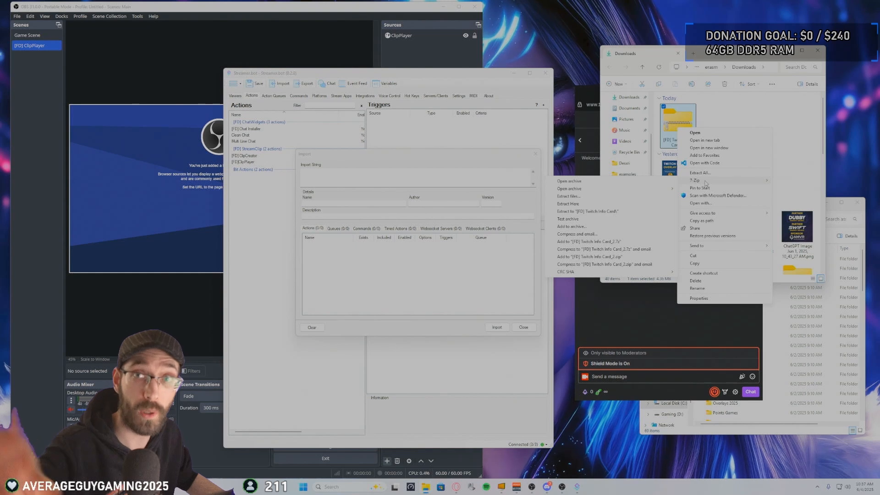
click(630, 211)
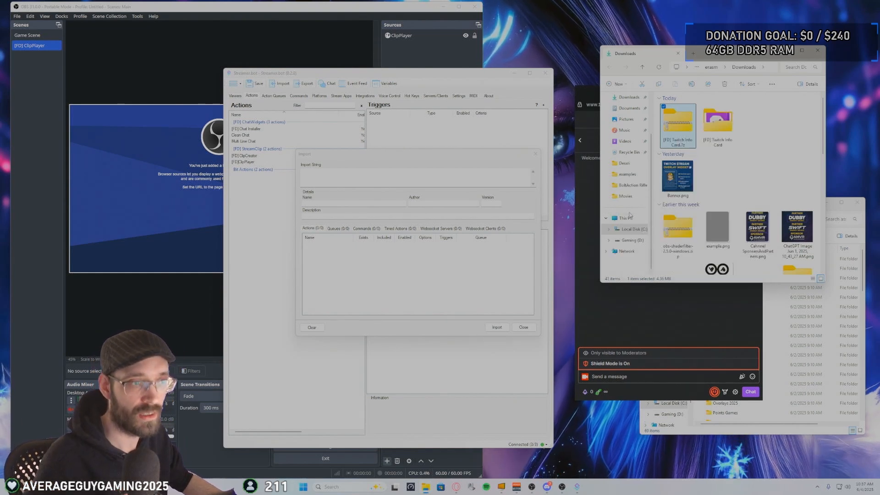
Check the contents of the extracted "[FD] Twitch Info Card" folder, return to Downloads and cut that folder.
click(715, 119)
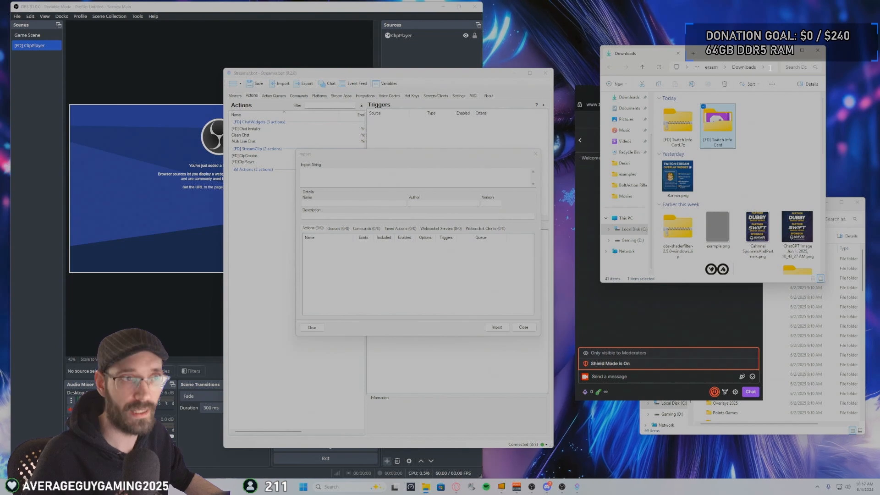
drag(754, 55, 717, 53)
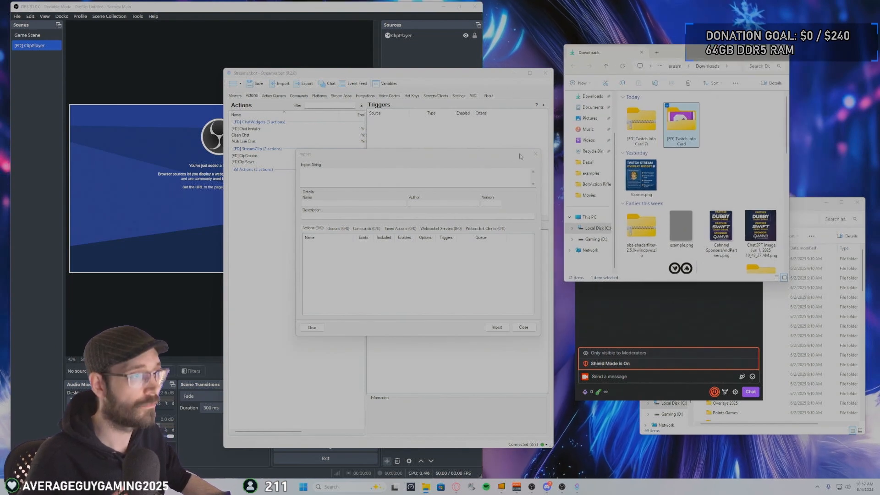
double_click(694, 132)
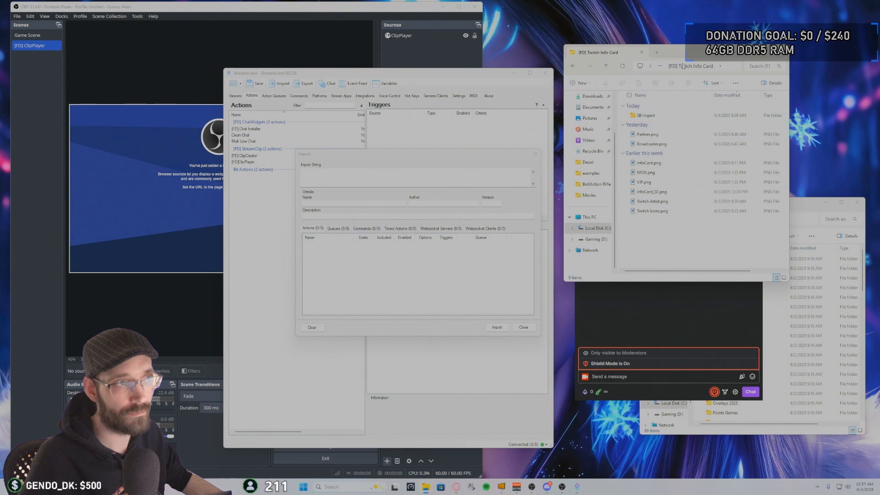
click(606, 65)
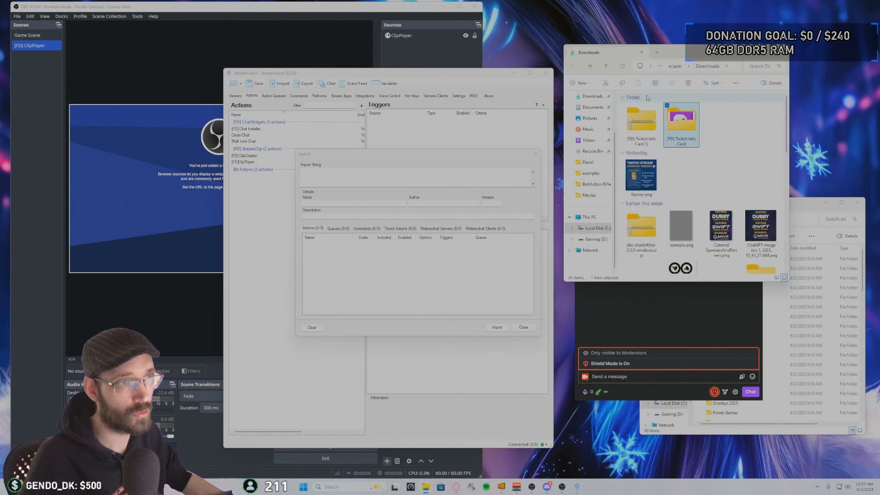
click(606, 84)
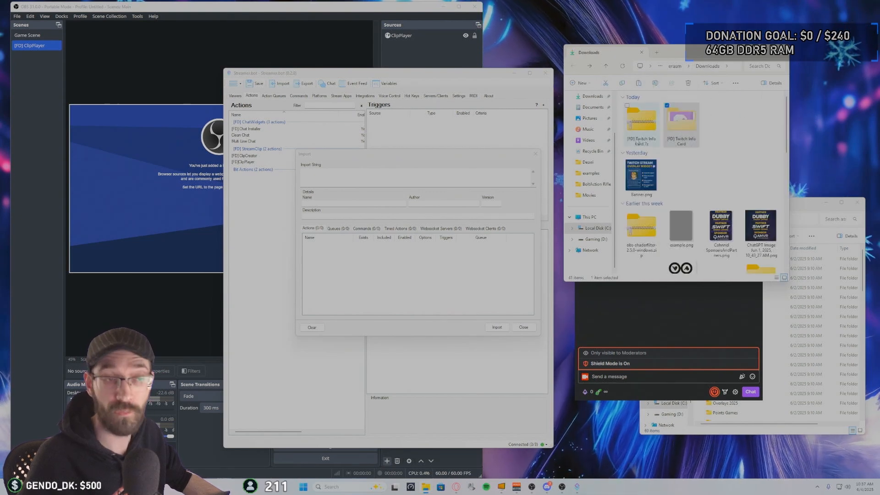
Bring the assets folder window forward and show its full path, C:\OBS-Development\assets.
click(804, 205)
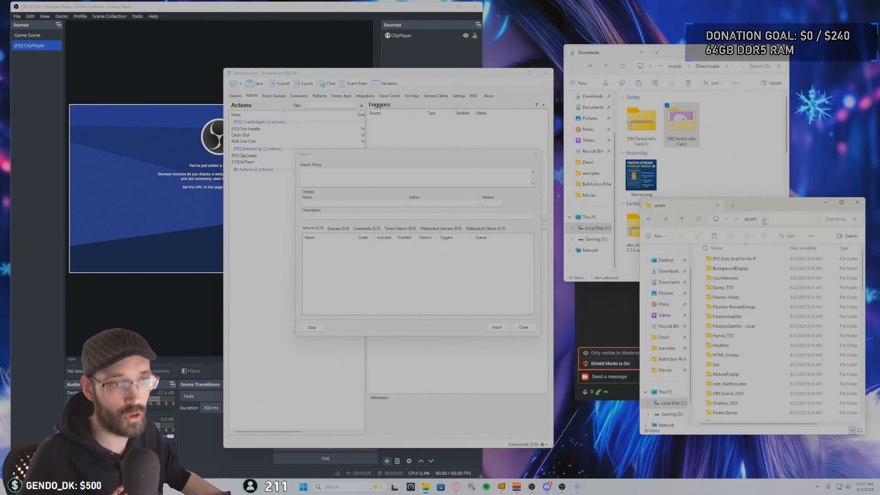
drag(850, 203, 828, 140)
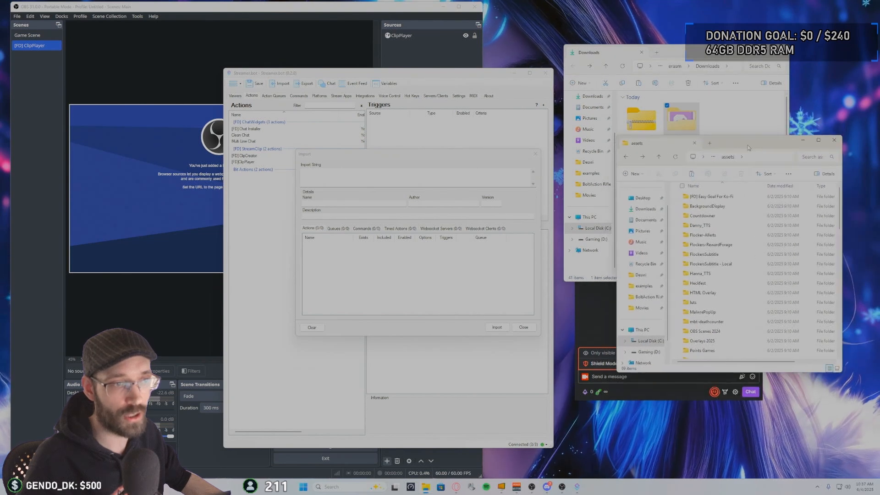
click(822, 140)
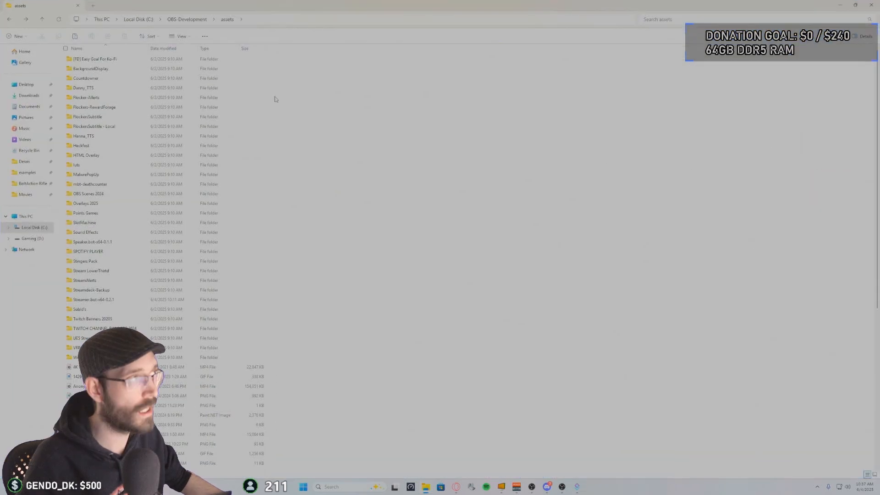
click(295, 19)
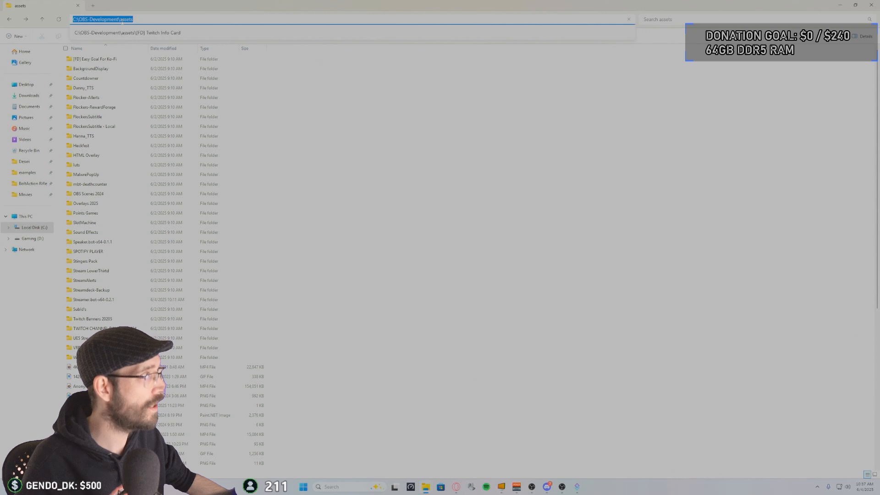
drag(256, 8, 756, 70)
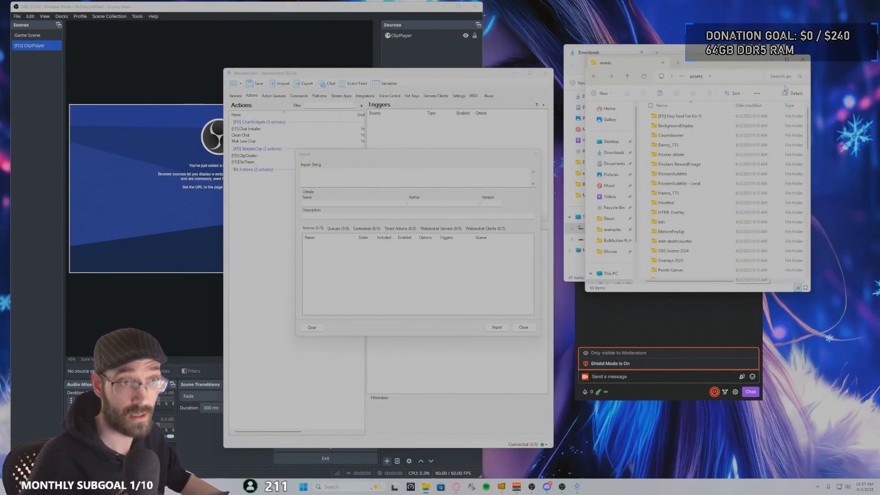
Go up to the OBS-Development folder in an enlarged window and point out the obs_portable_mode.txt file.
double_click(744, 65)
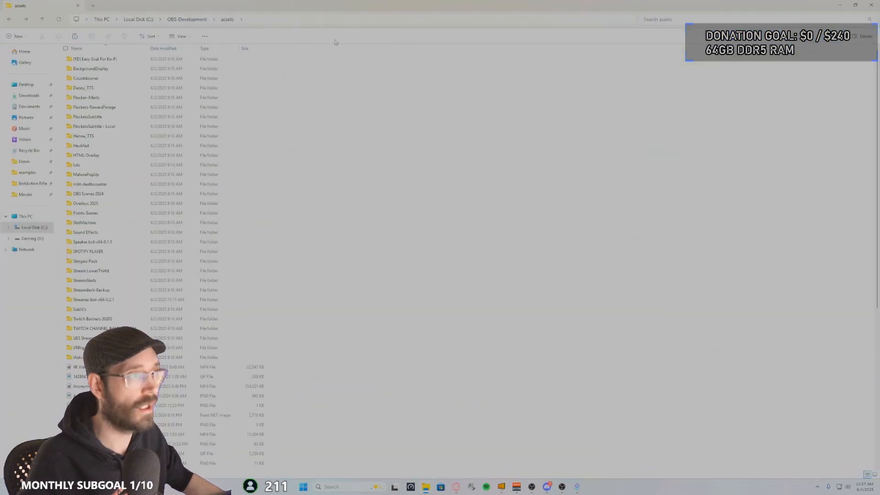
click(189, 20)
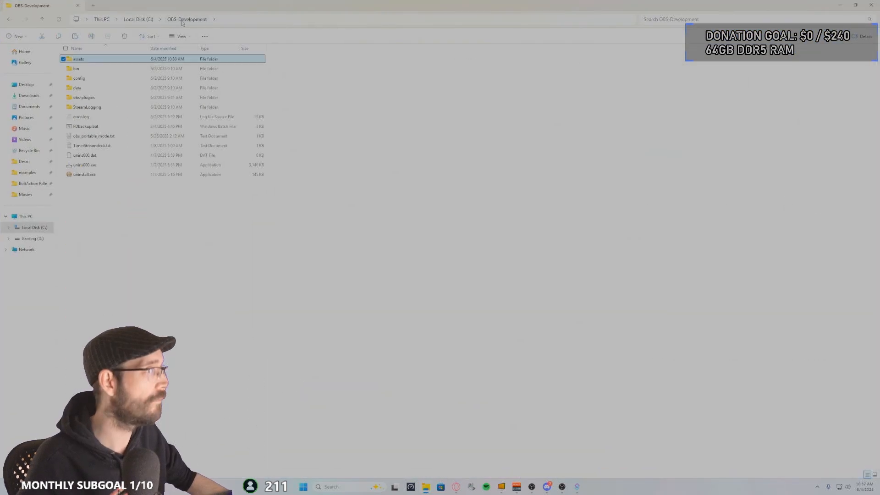
click(149, 137)
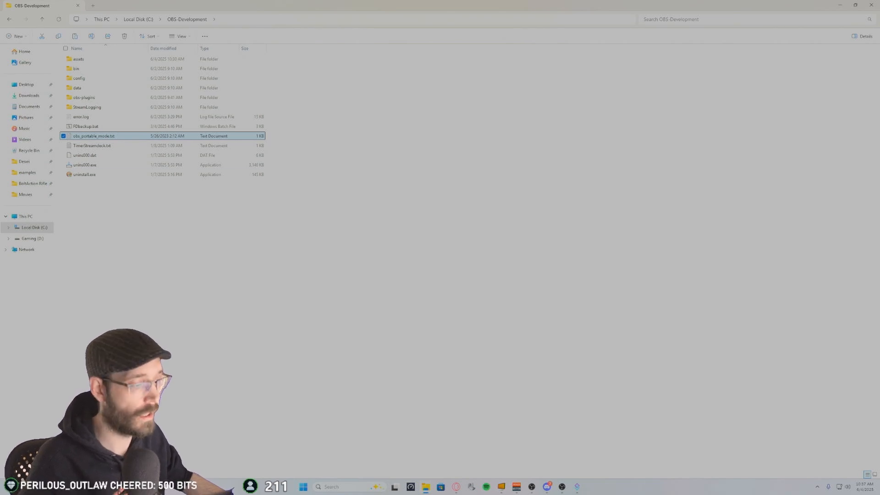
Switch to the browser and review the "OBS FULLY PORTABLE / SAFE BACKUP" item in the Flockers Design Ko-fi shop.
mouse_move(456, 489)
click(473, 452)
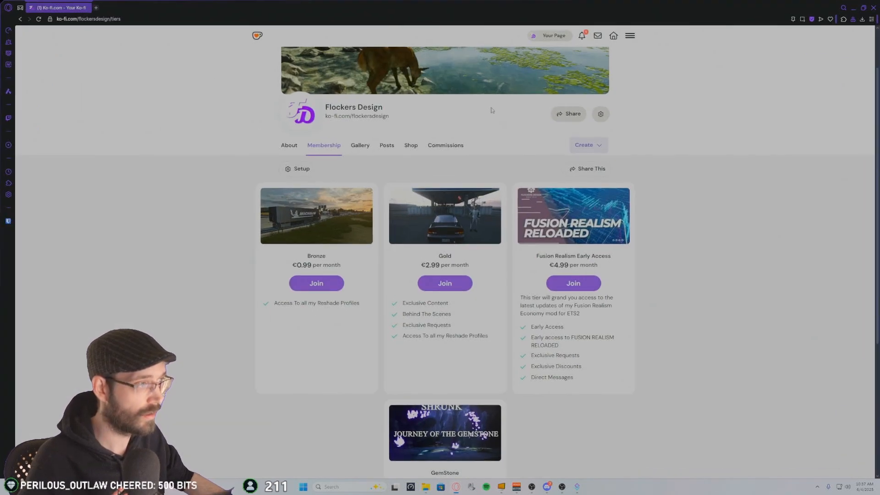
click(415, 145)
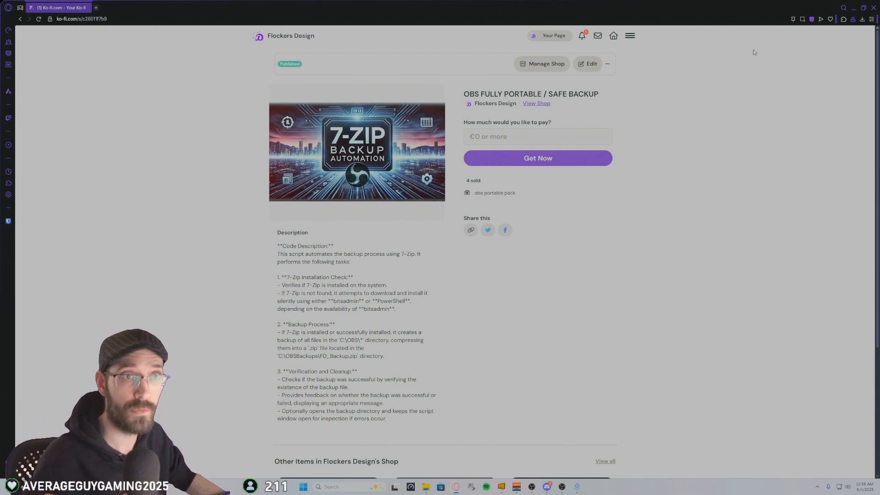
drag(740, 9, 692, 43)
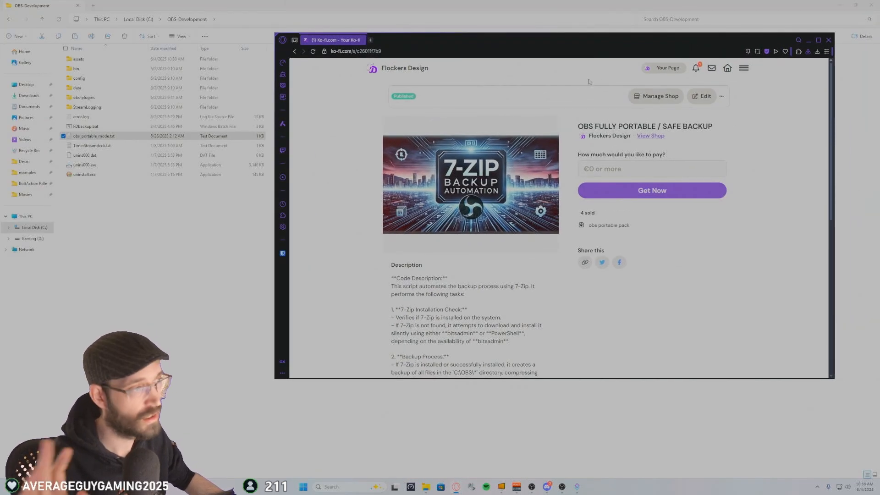
scroll(516, 264, down, 6)
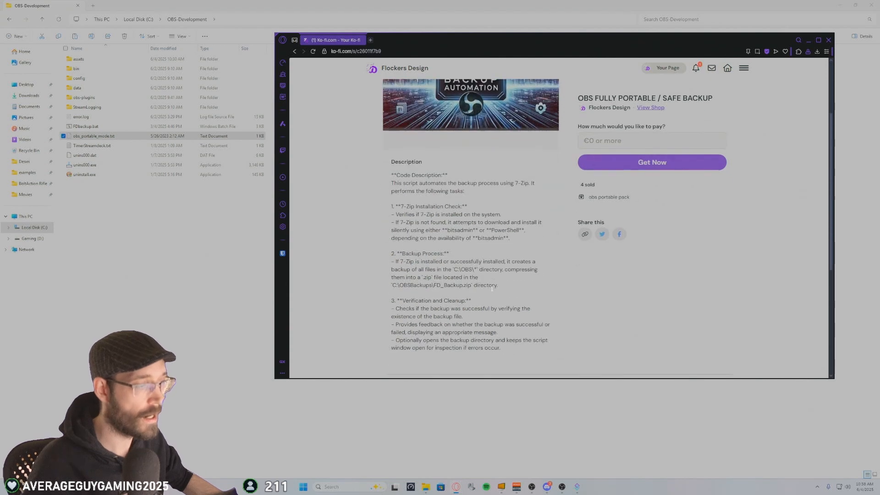
scroll(466, 253, up, 3)
scroll(466, 253, up, 3)
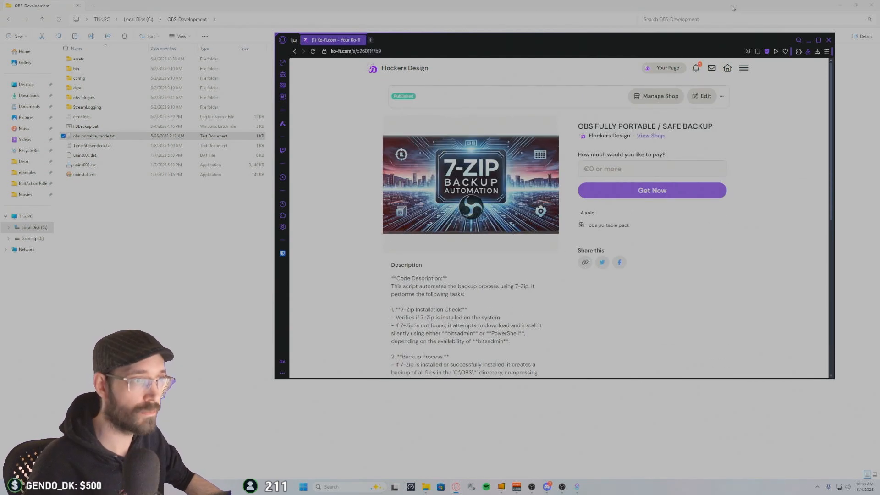
Return to File Explorer and paste the cut "[FD] Twitch Info Card" folder into OBS-Development\assets.
click(542, 5)
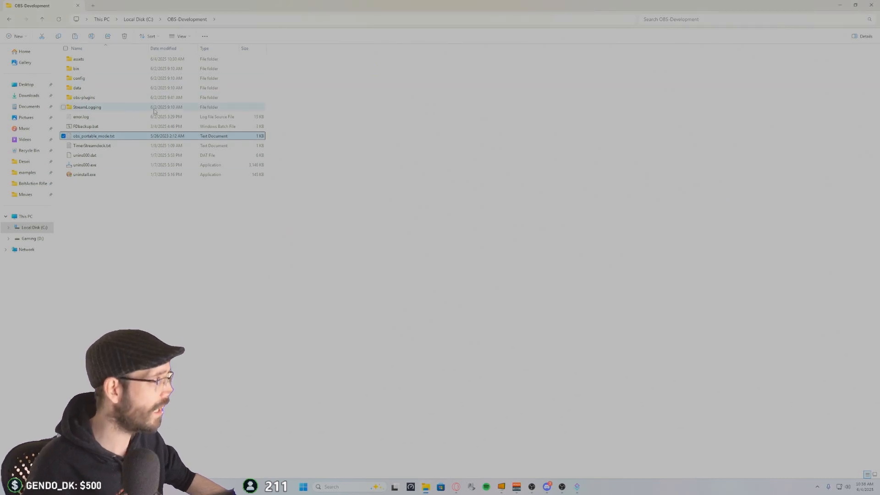
double_click(140, 59)
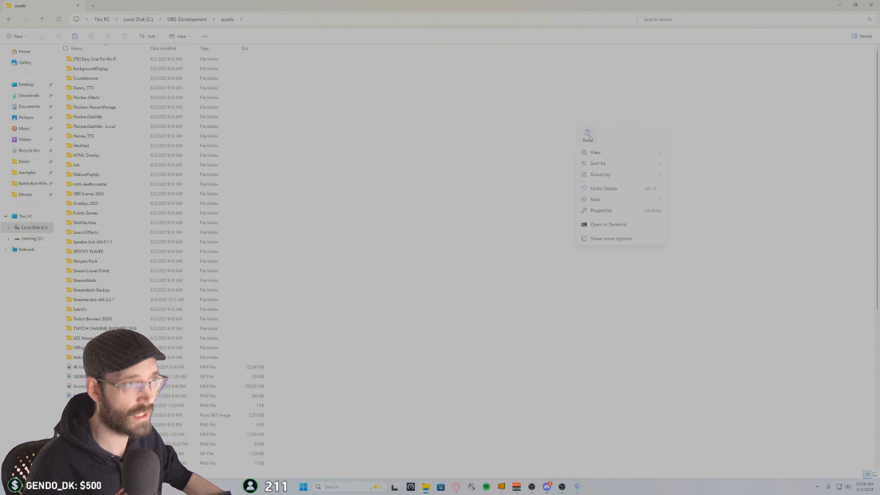
click(588, 136)
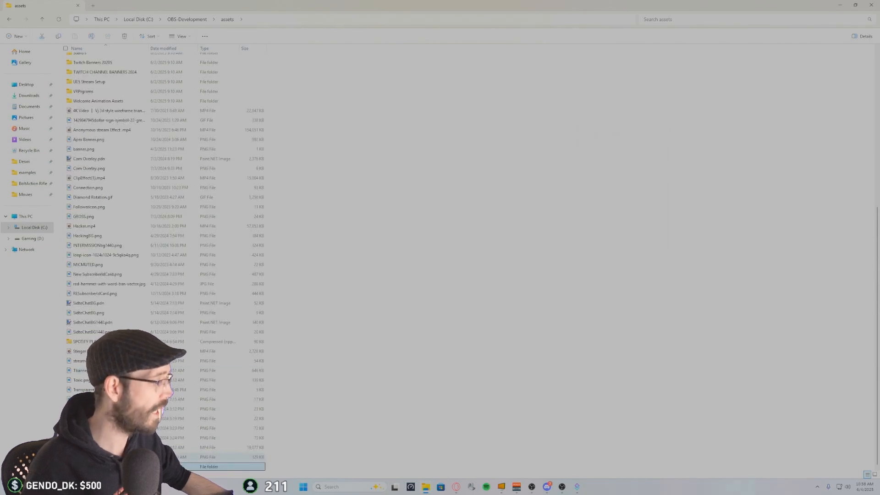
click(58, 20)
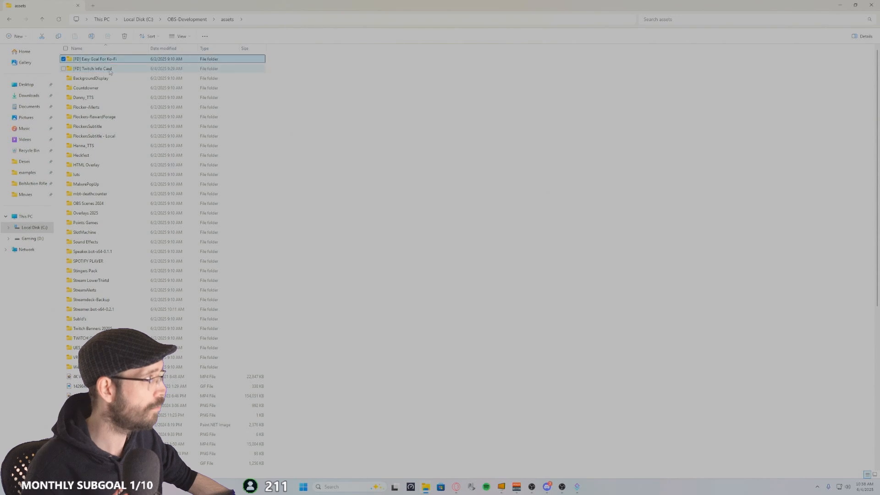
Close the browser window and arrange the assets and Downloads windows beside Streamer.bot.
drag(544, 7, 793, 126)
click(563, 42)
click(829, 40)
drag(680, 52, 686, 33)
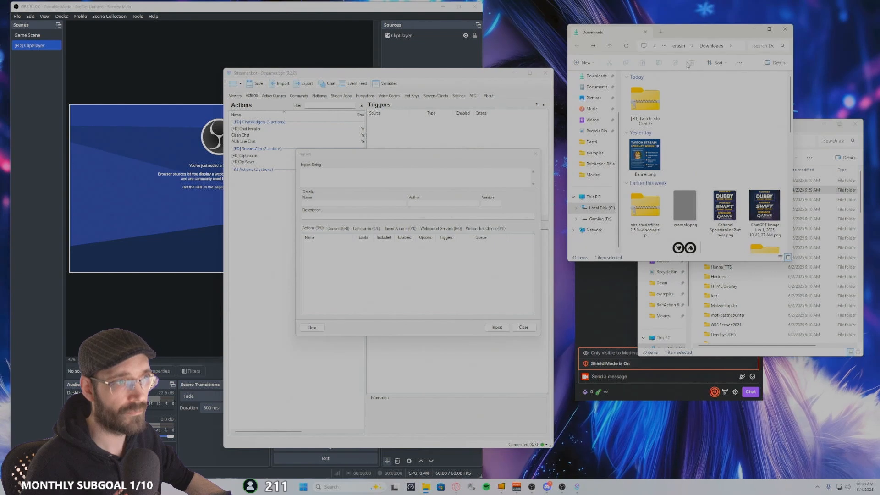
Close the Downloads window, reposition the assets window and open its "[FD] Twitch Info Card" folder.
click(785, 31)
drag(775, 125, 761, 99)
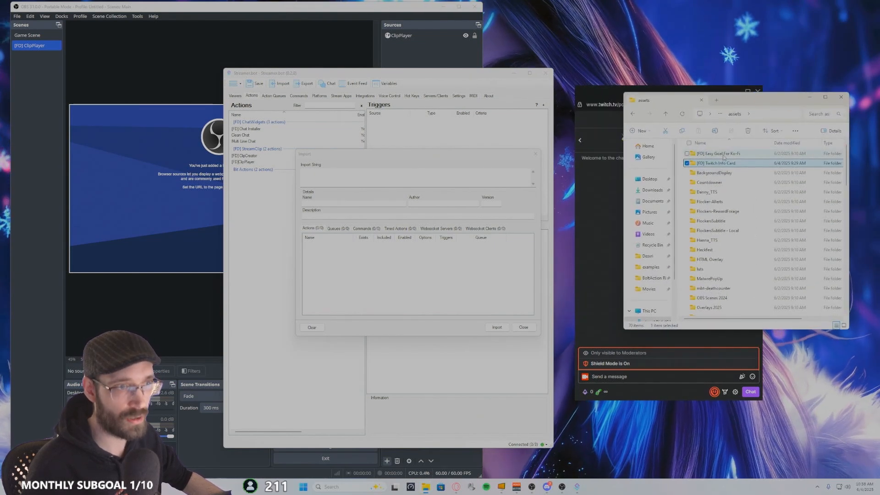
double_click(775, 164)
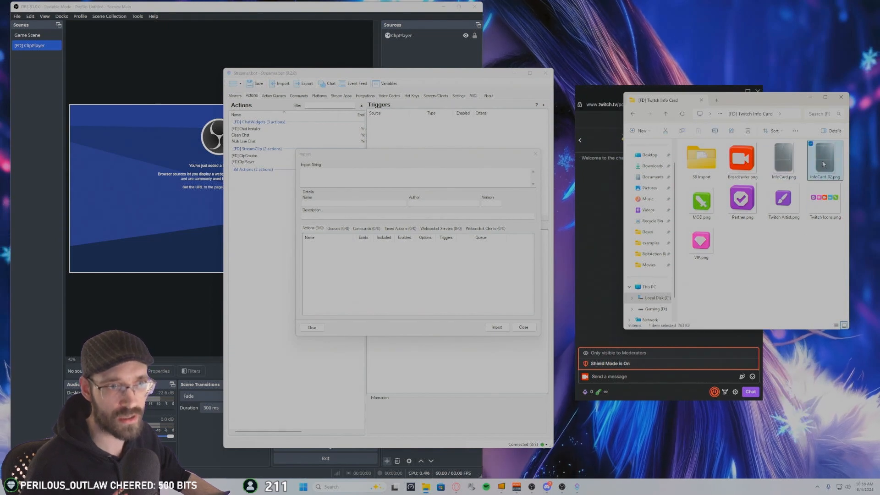
View the InfoCard.png and InfoCard_02.png card designs and close both image viewers.
double_click(784, 161)
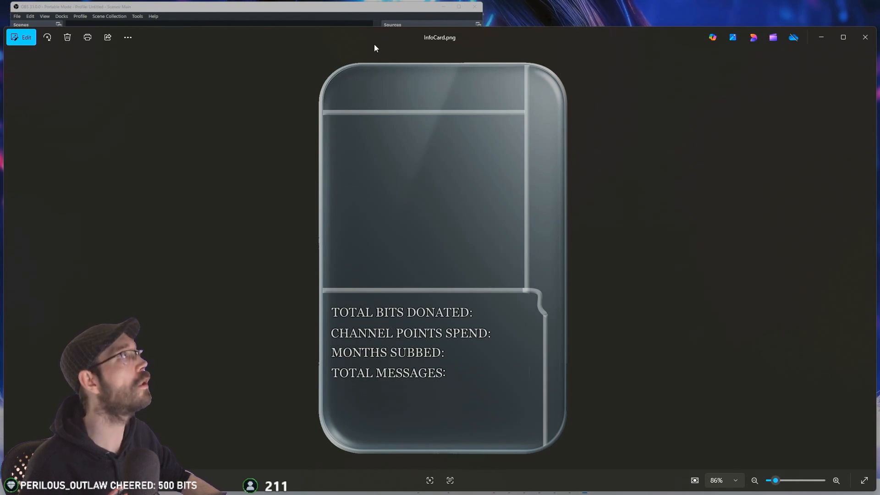
drag(384, 39, 392, 56)
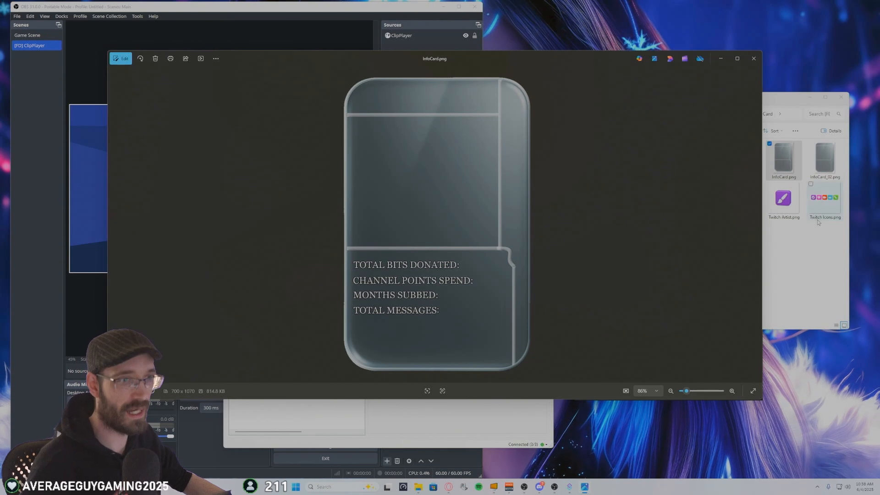
double_click(828, 166)
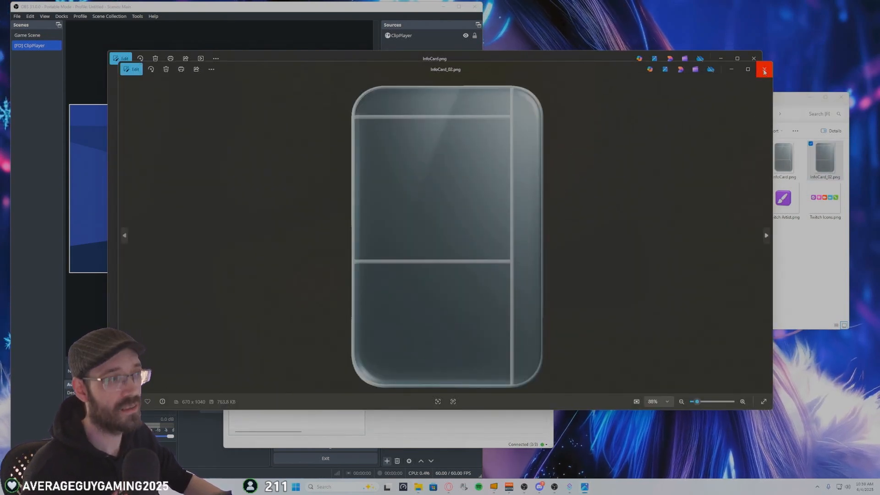
click(764, 70)
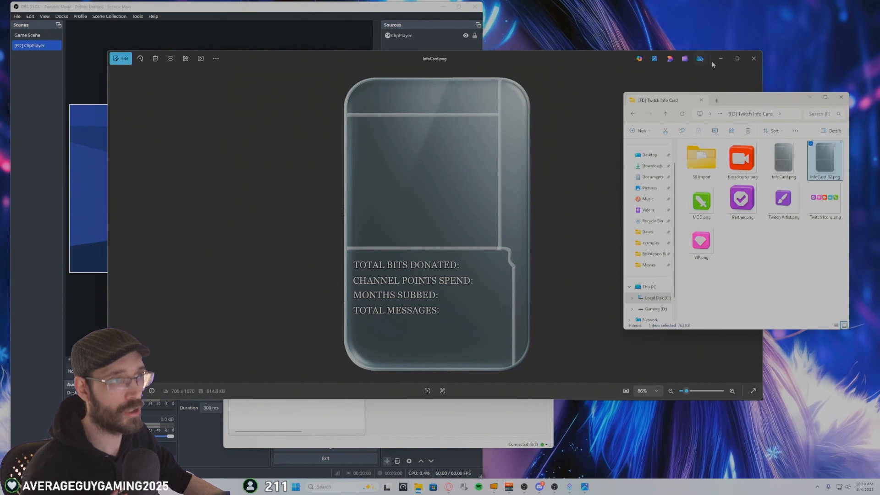
click(754, 58)
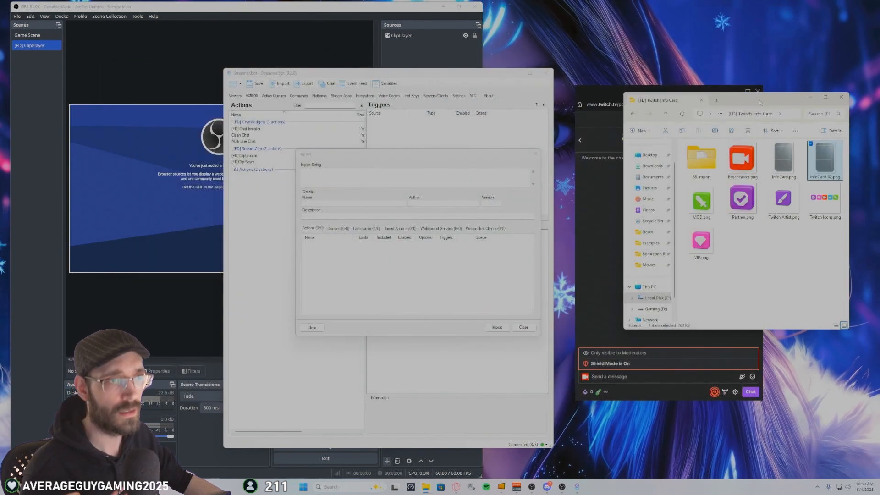
drag(759, 100, 762, 101)
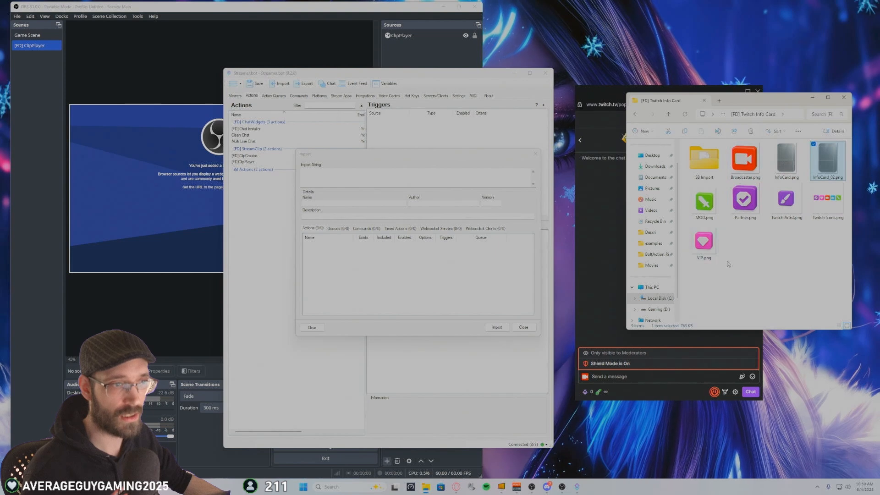
Load the "[FD] UserStats BETA" file from the SB Import folder into Streamer.bot's import string.
double_click(704, 158)
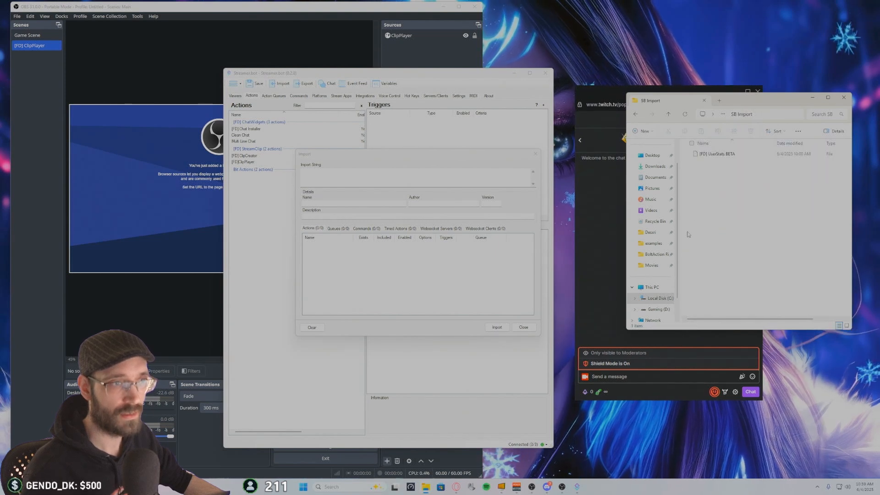
click(736, 154)
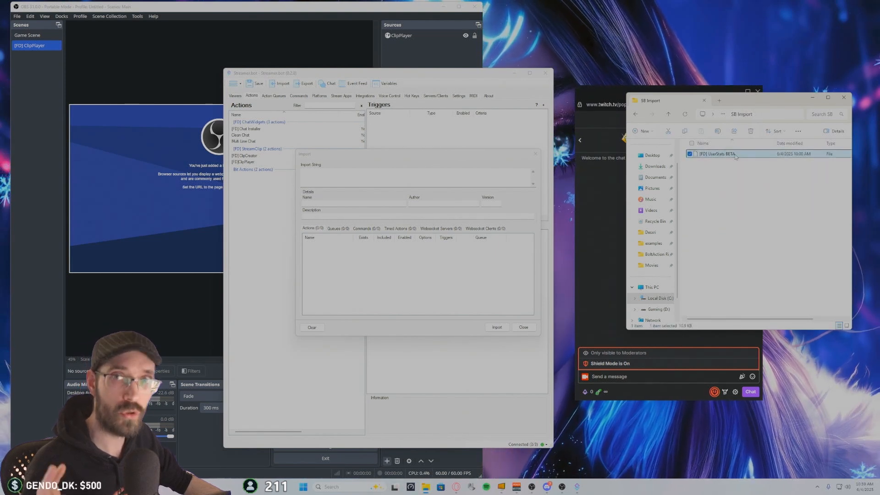
drag(735, 154, 542, 186)
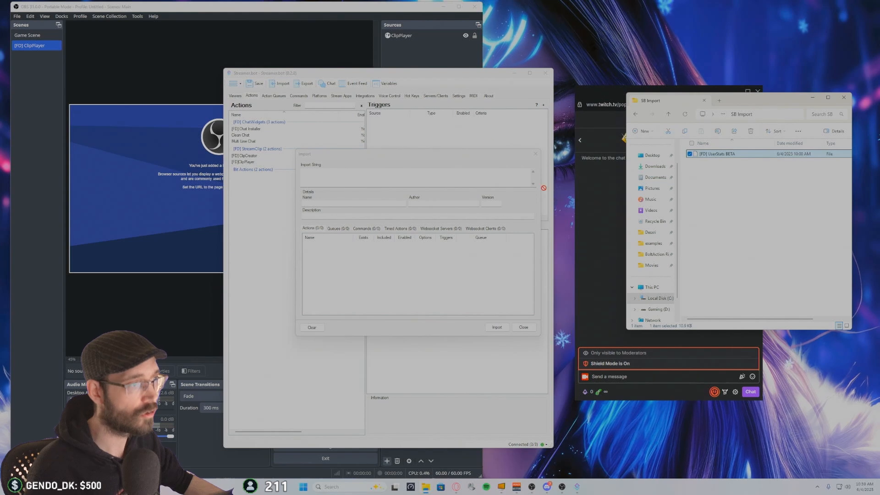
drag(459, 181, 459, 181)
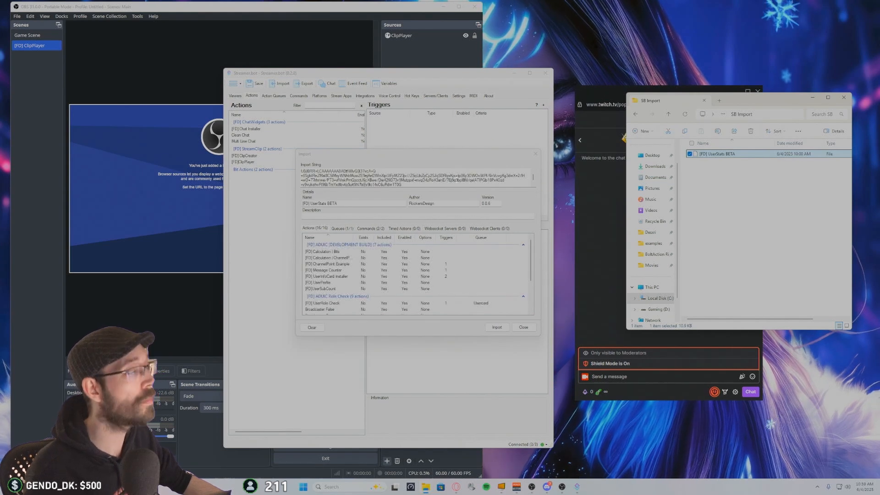
Check the queues, commands, actions and version of the loaded UserStats package, and import it.
click(343, 228)
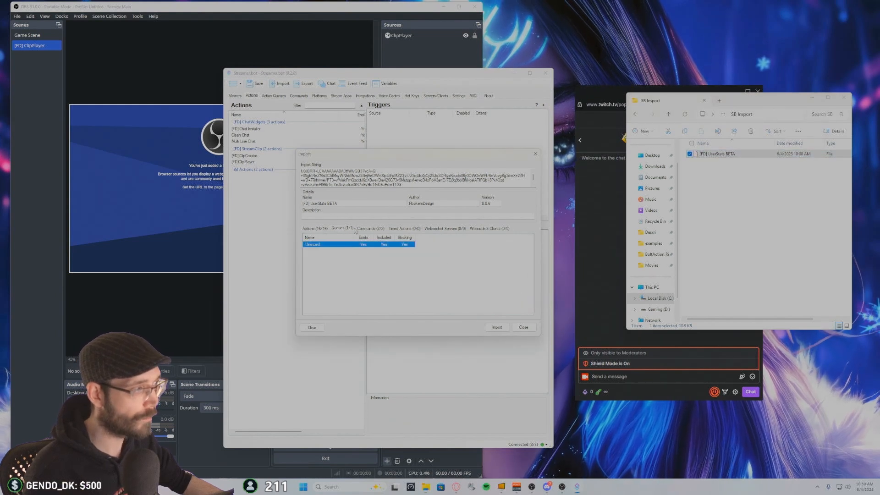
click(379, 229)
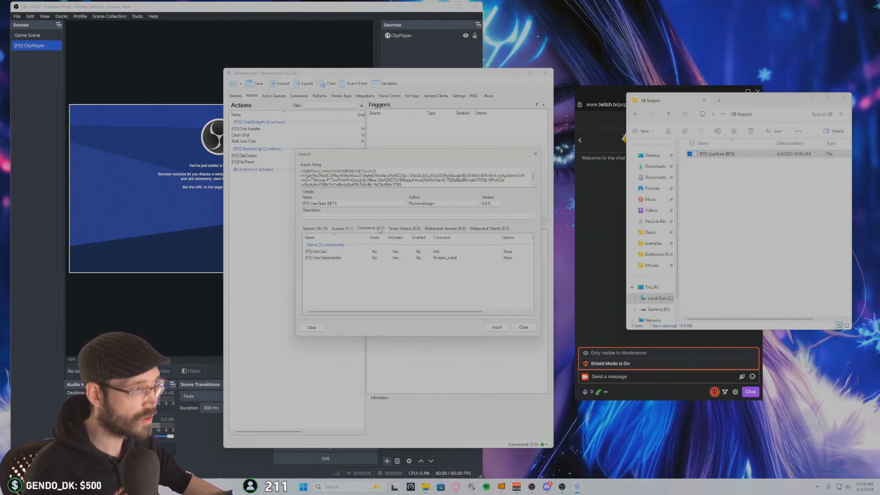
click(324, 229)
scroll(449, 285, down, 3)
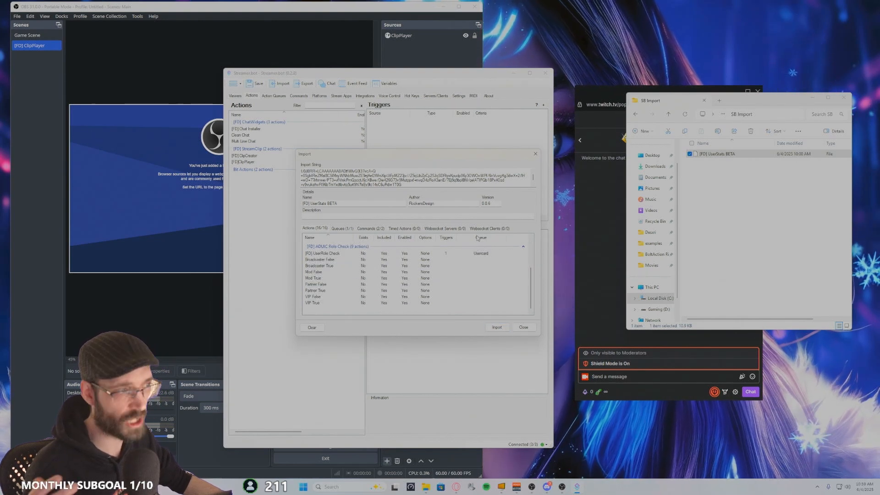
drag(495, 203, 482, 204)
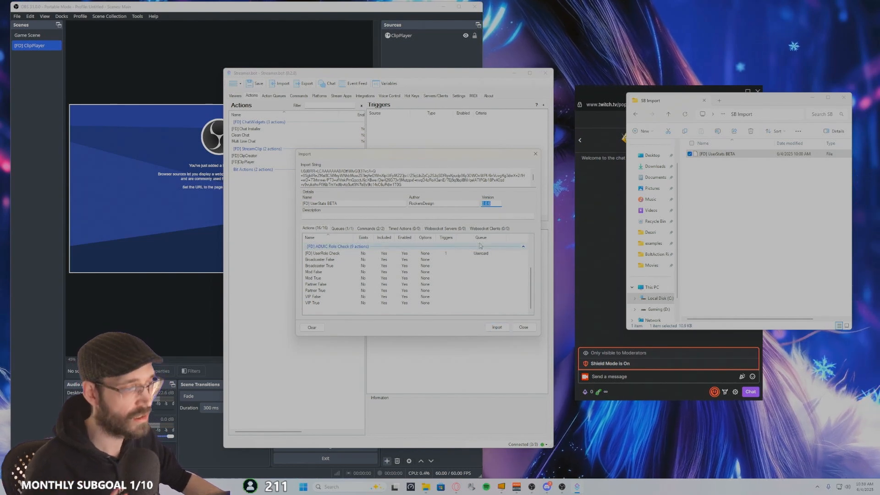
click(497, 327)
click(470, 259)
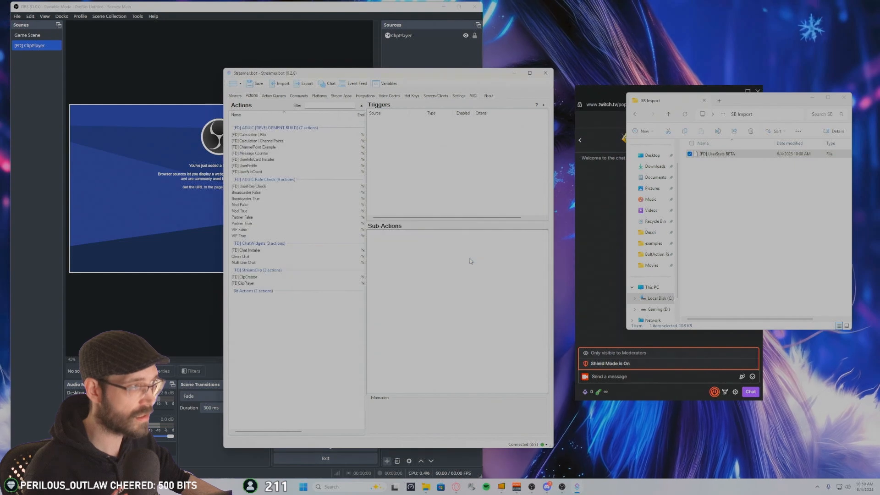
Look through the imported ADUIC actions from "[FD] Calculation | Bits" down to "[FD] UserInfoCard Installer".
click(255, 135)
click(256, 141)
click(256, 147)
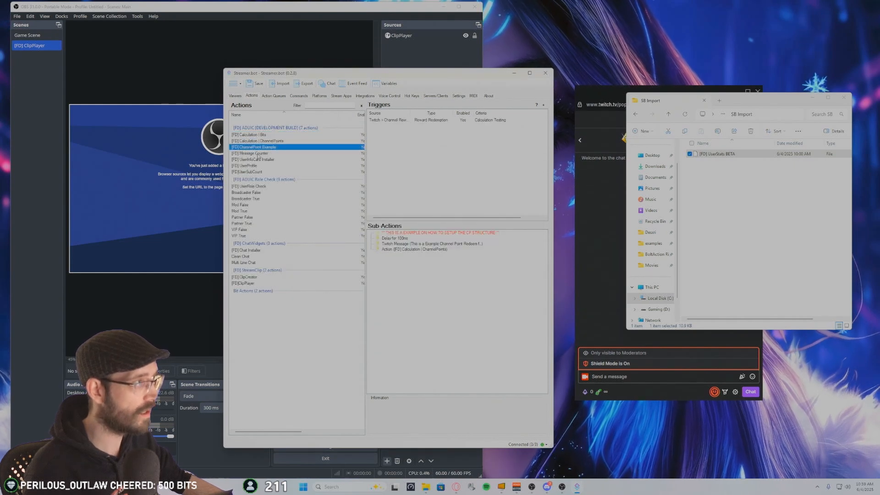
click(256, 154)
click(255, 159)
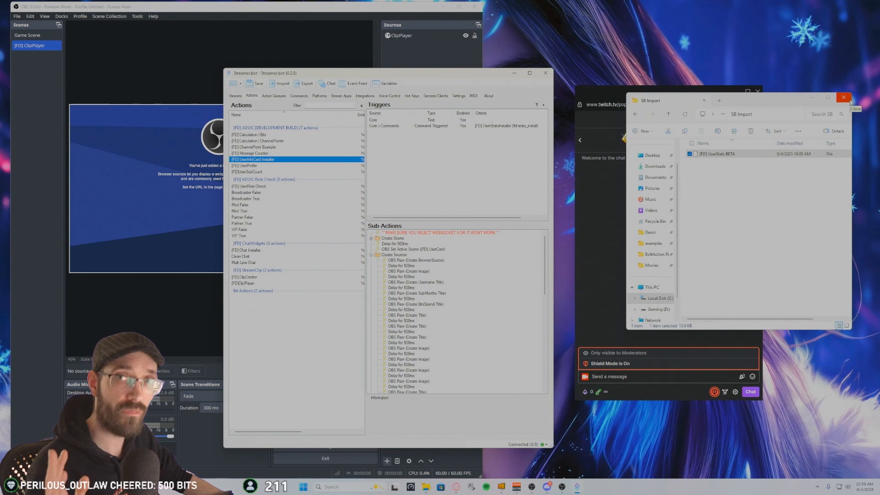
Return to the "[FD] Twitch Info Card" folder and create a new text document named SourceNames.txt.
drag(769, 103, 742, 104)
click(659, 120)
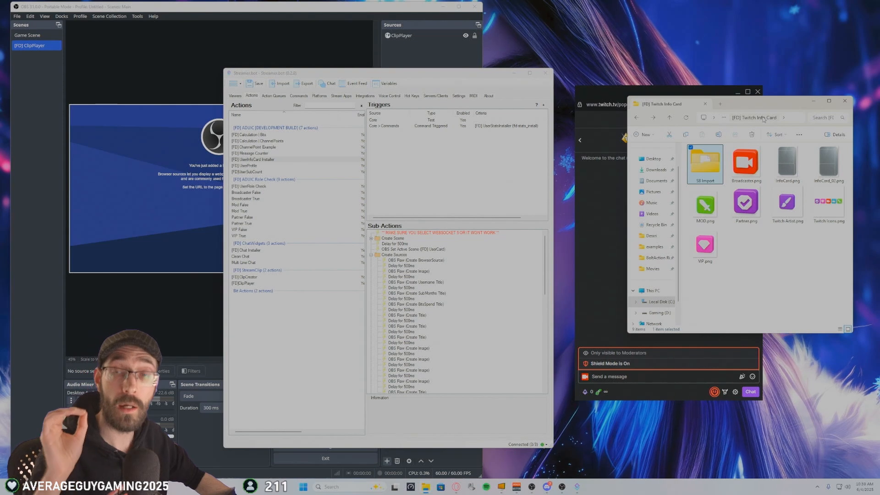
click(778, 263)
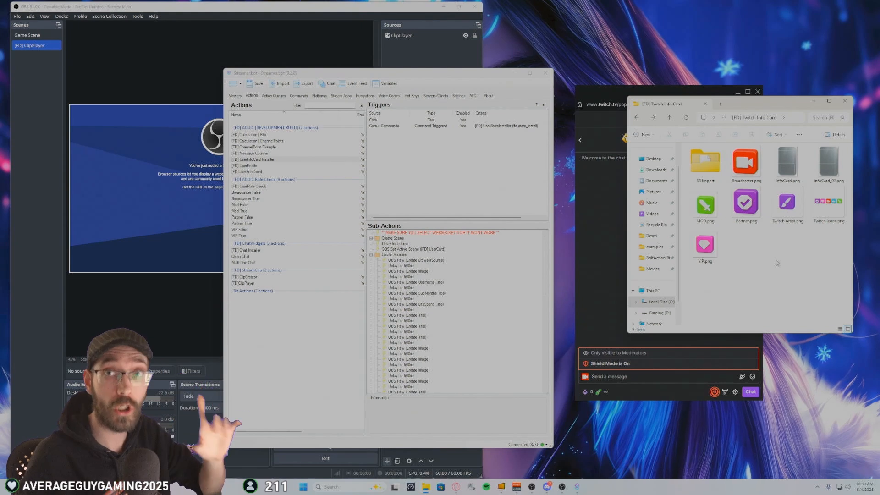
right_click(757, 252)
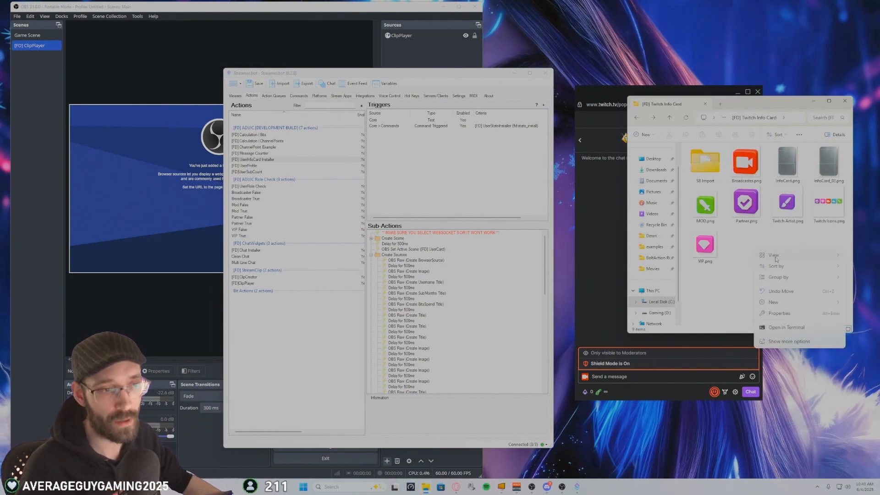
mouse_move(783, 304)
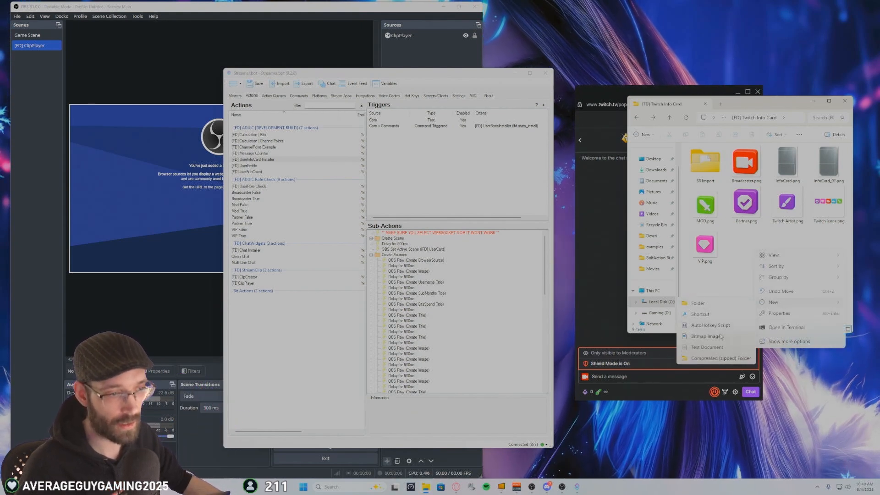
click(707, 347)
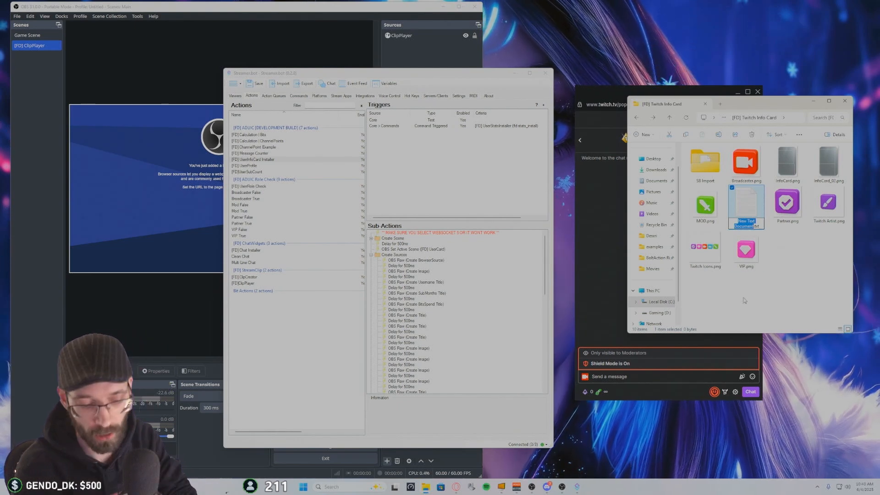
text(Source)
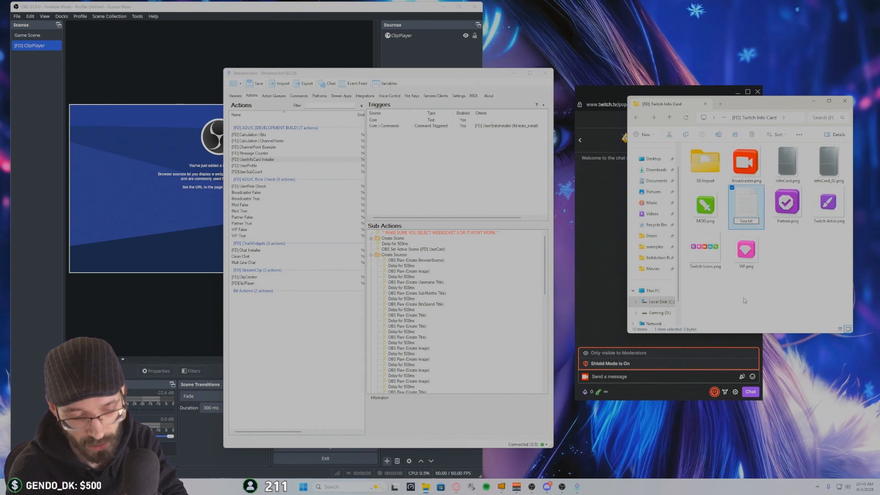
key(BackSpace)
key(BackSpace)
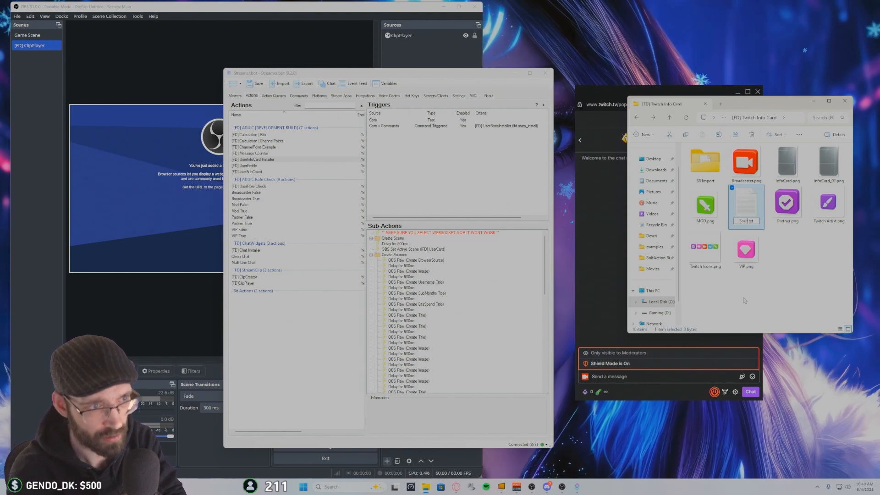
text(ceNames)
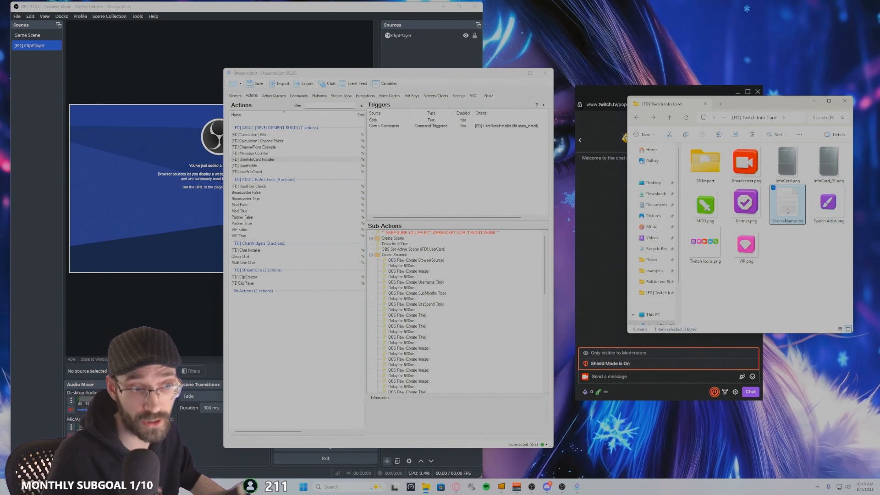
Move SourceNames.txt into the SB Import folder and open that folder.
drag(788, 209, 697, 170)
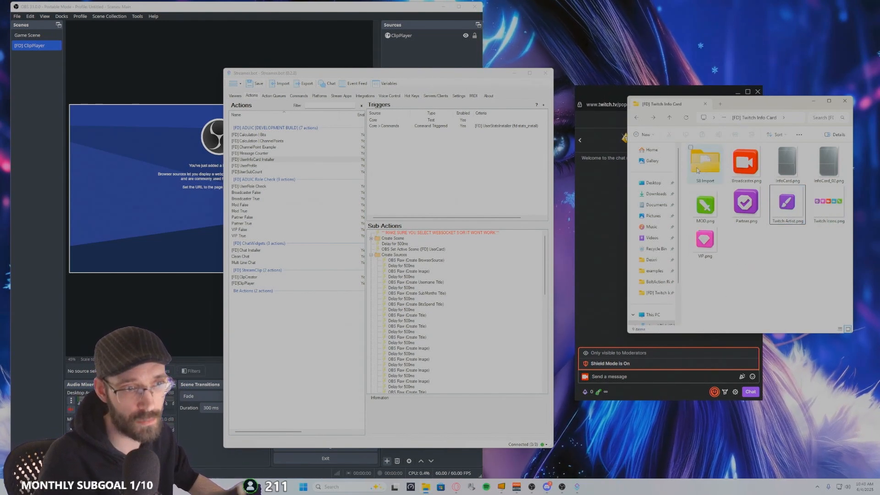
double_click(698, 170)
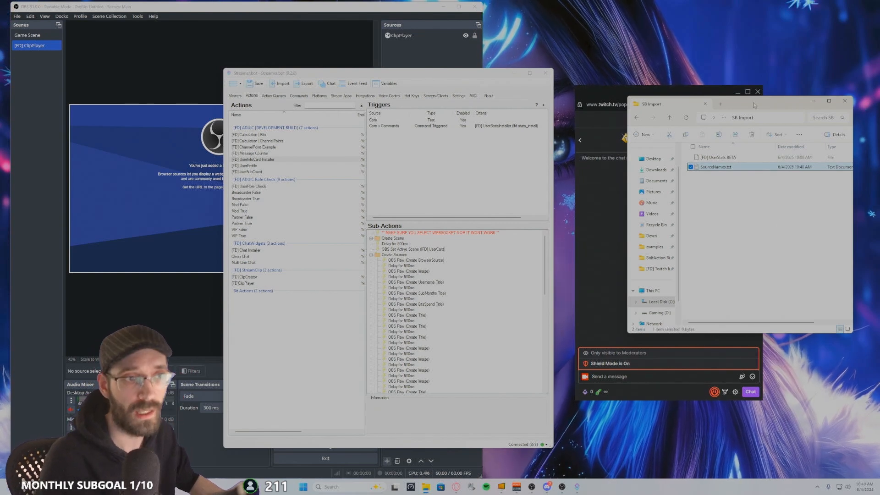
drag(753, 105, 765, 103)
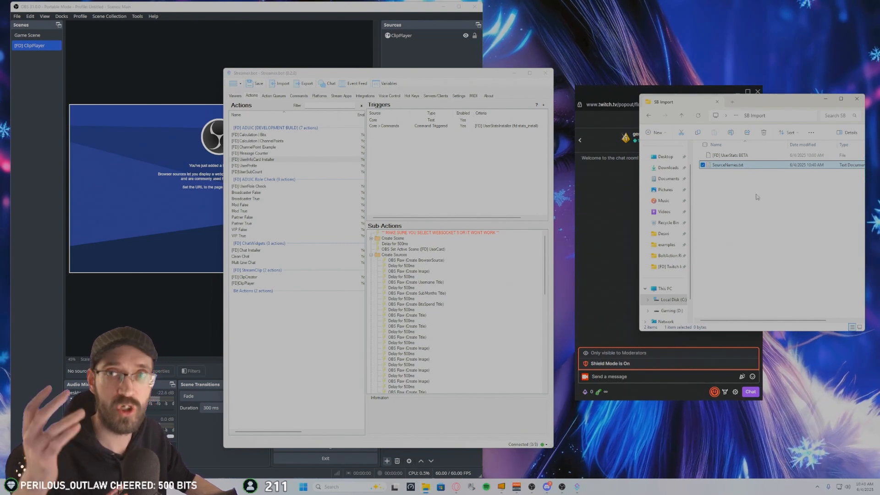
Enable the [FD] UserStatsInstaller and [FD] InfoCard commands in Streamer.bot.
drag(484, 80, 760, 41)
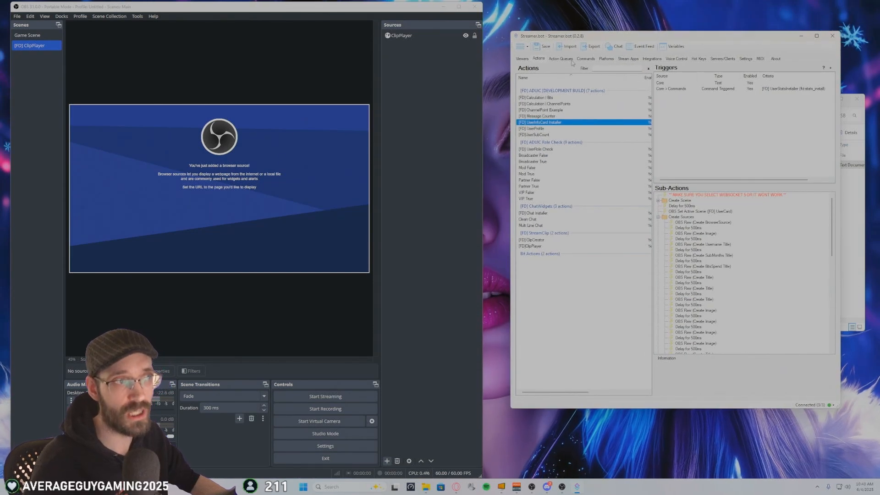
click(585, 59)
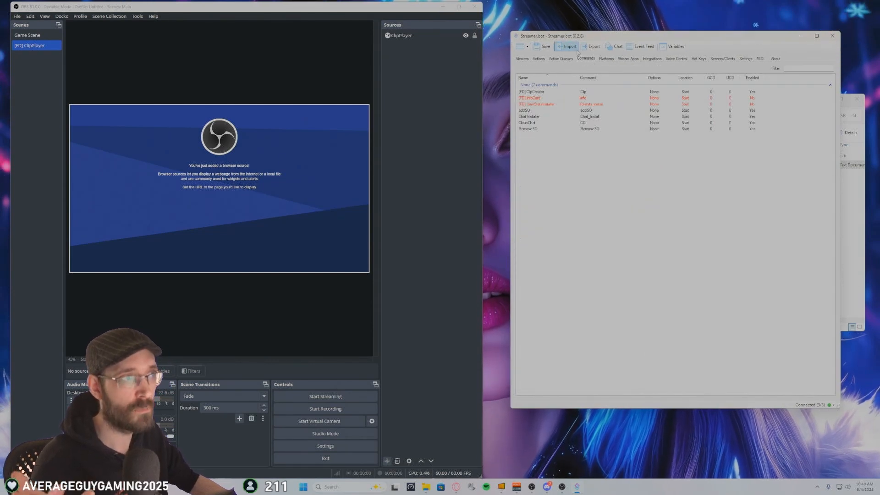
click(538, 60)
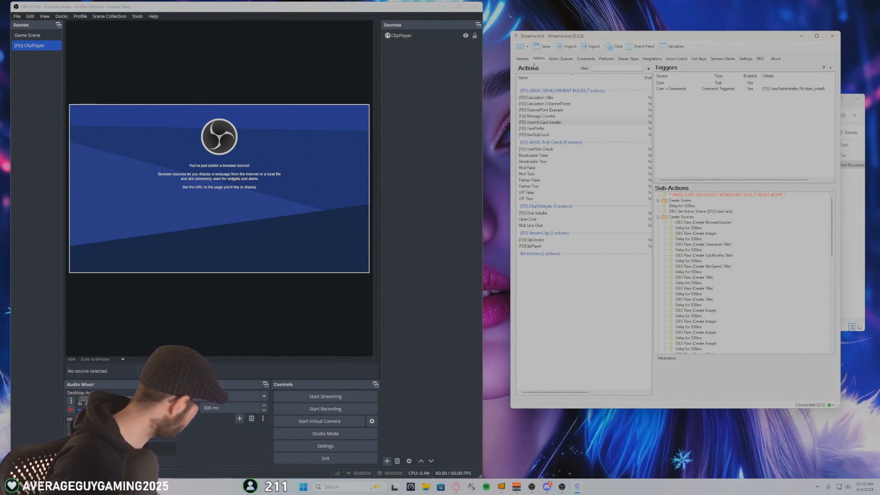
click(586, 59)
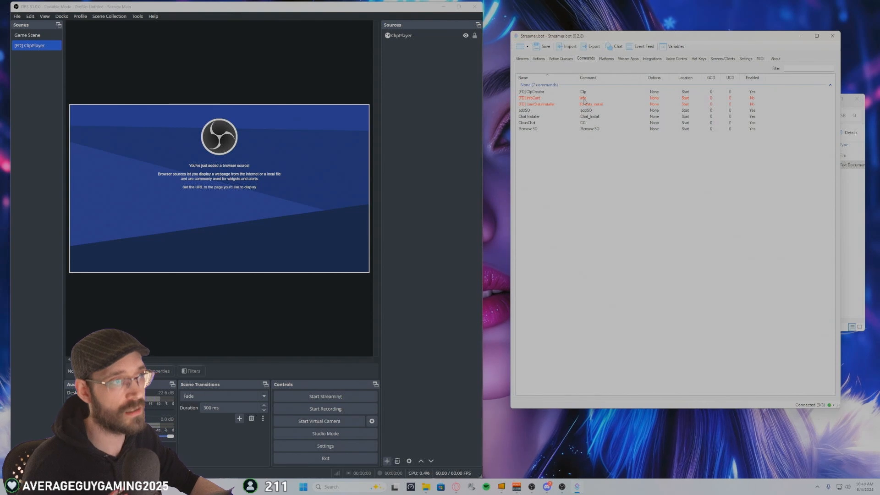
click(535, 105)
right_click(542, 105)
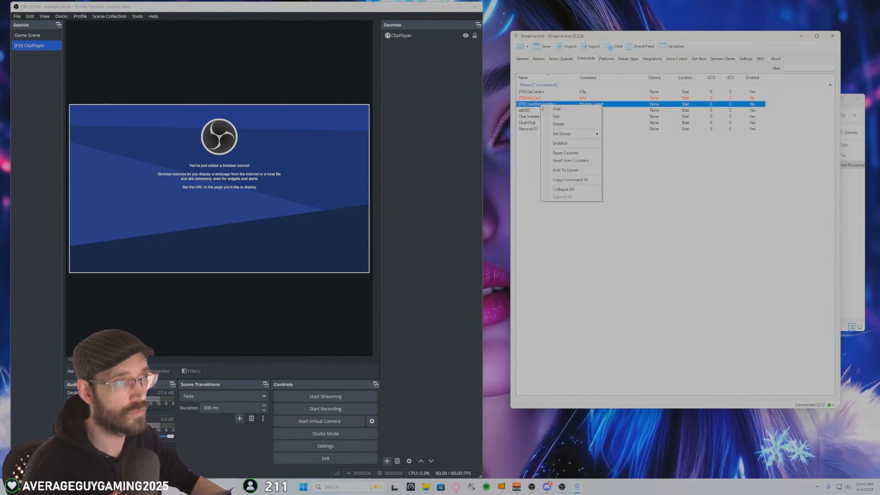
click(566, 144)
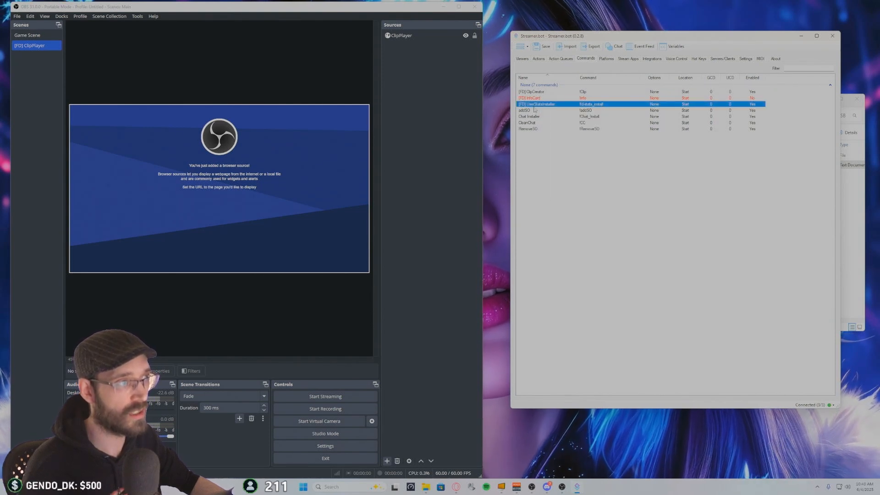
right_click(560, 99)
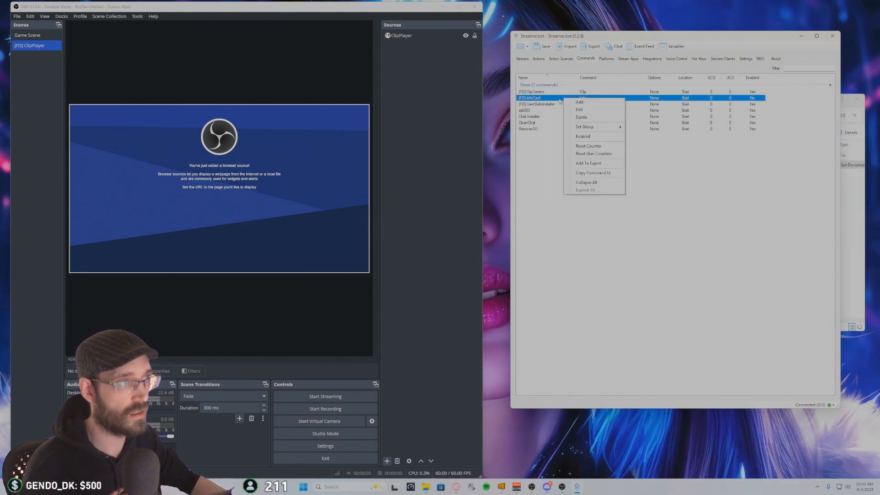
click(582, 136)
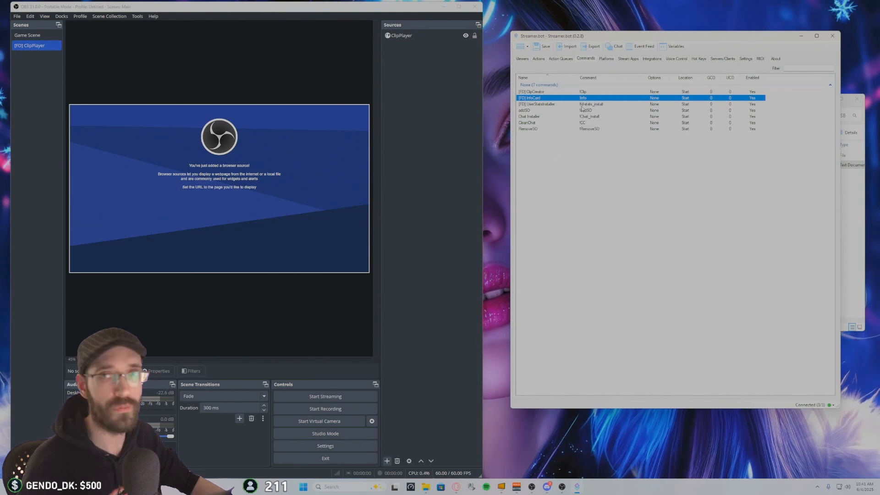
Review the [FD] InfoCard command's settings, including its group, and close them without saving.
double_click(543, 98)
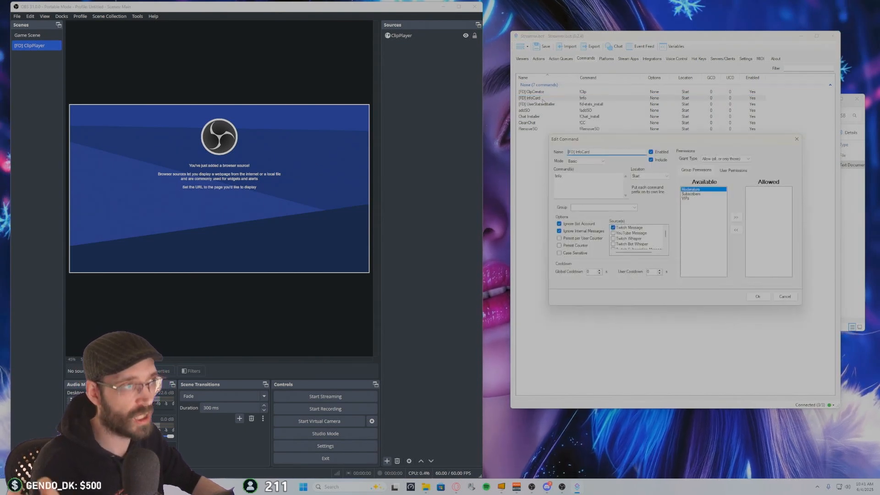
click(610, 208)
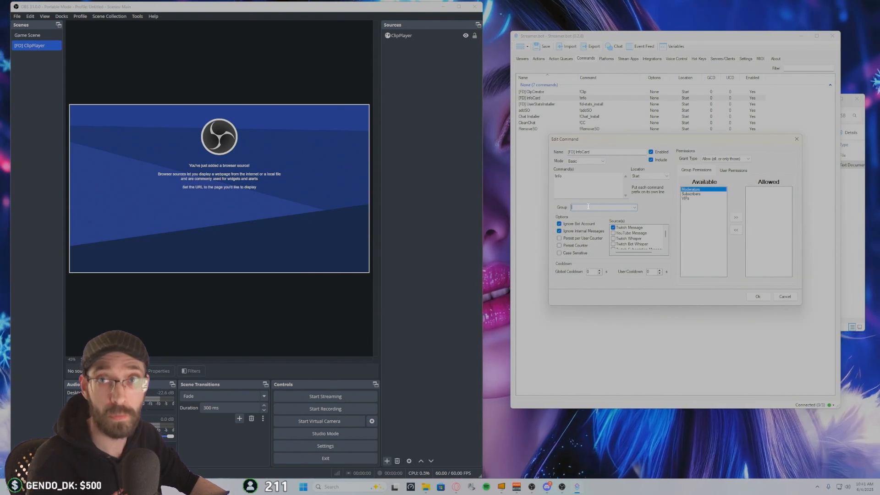
click(785, 297)
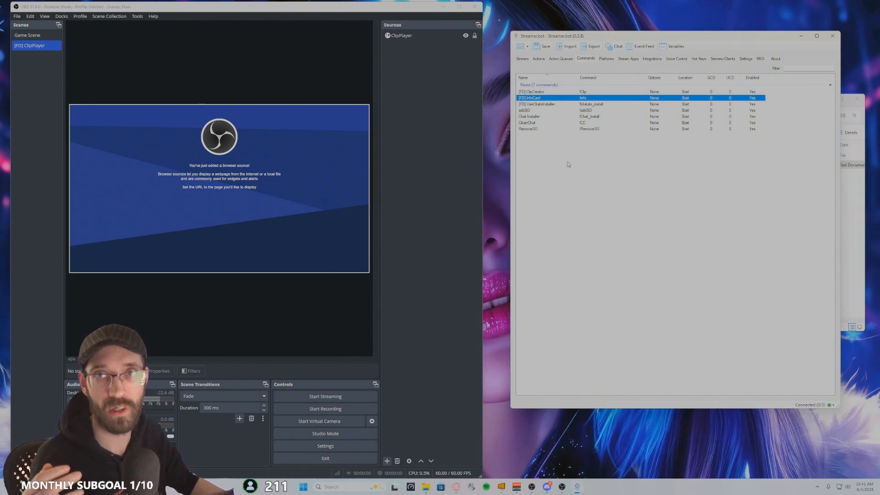
Run the test trigger of the [FD] UserInfoCard Installer action to create the [FD] UserCard scene and its sources in OBS.
click(539, 59)
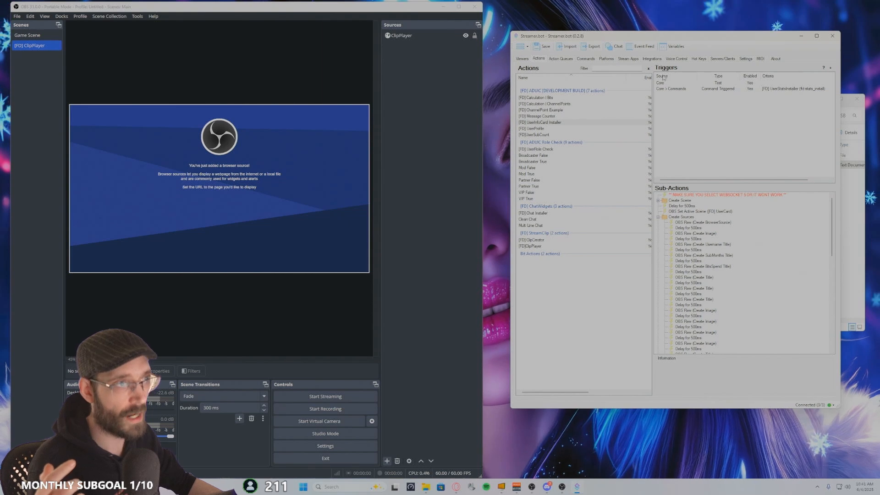
drag(688, 35, 680, 28)
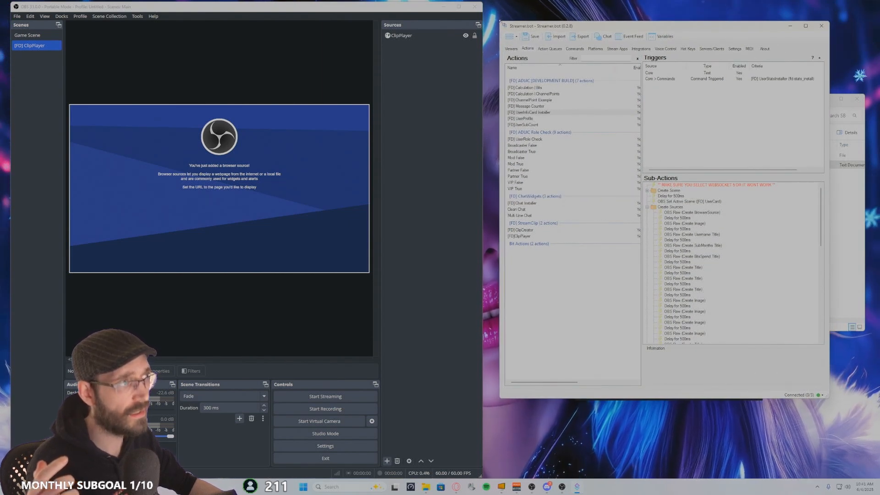
drag(500, 21, 483, 7)
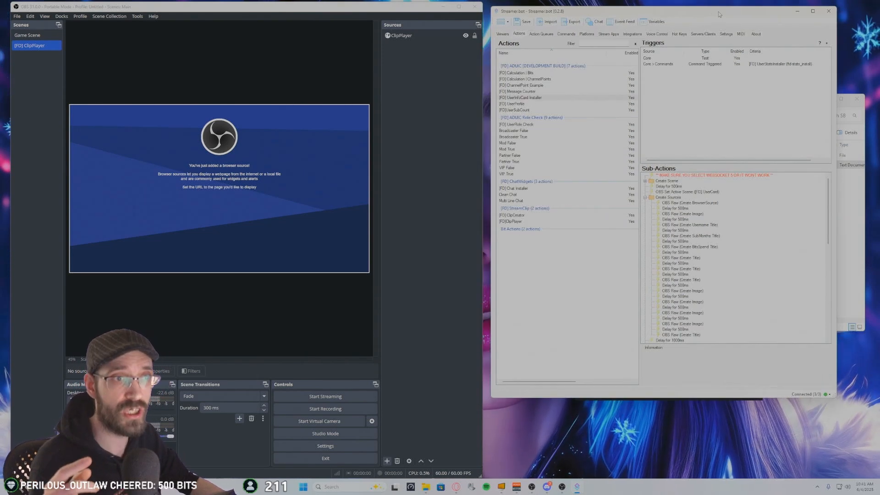
drag(712, 15, 728, 14)
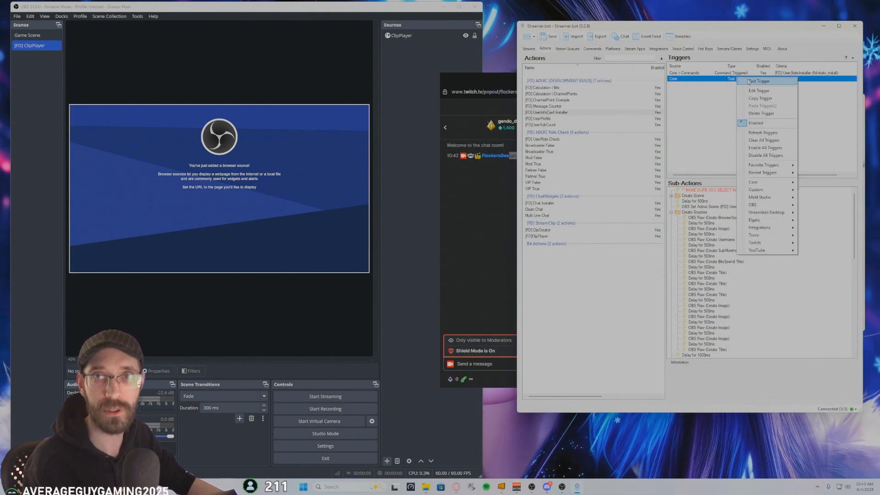
click(749, 95)
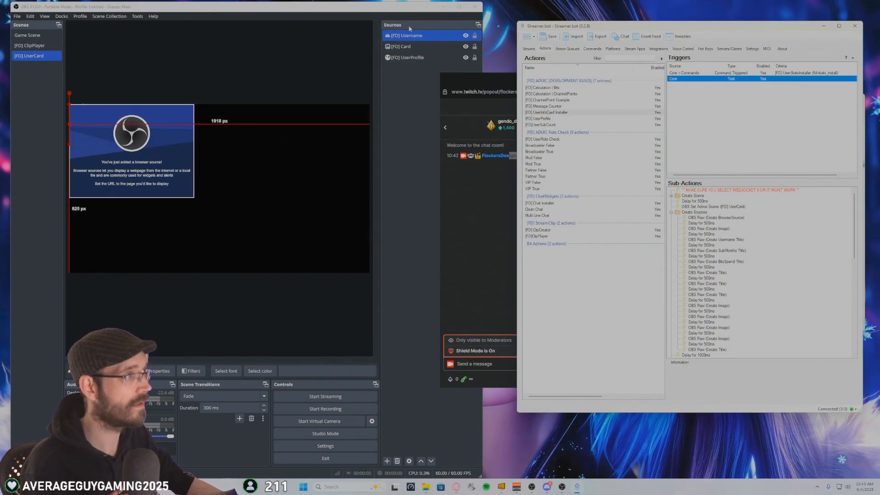
Remove the [FD] UserCard scene from OBS.
click(375, 8)
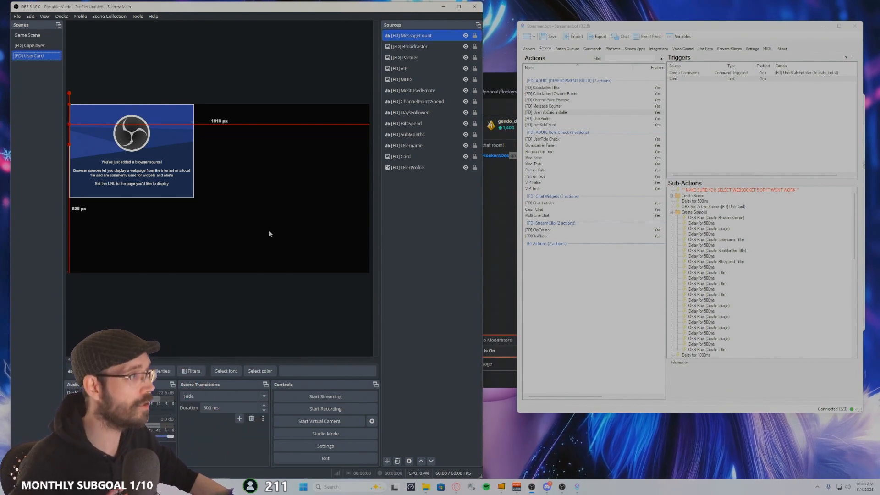
right_click(44, 60)
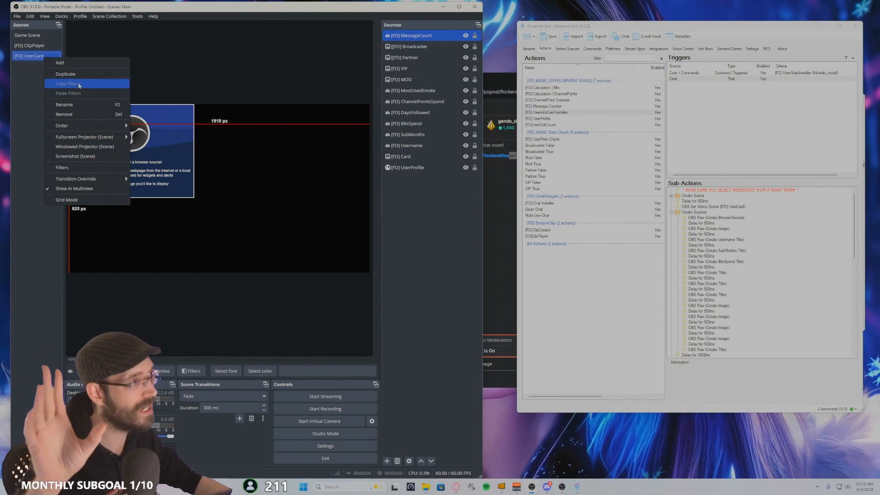
click(85, 115)
click(272, 251)
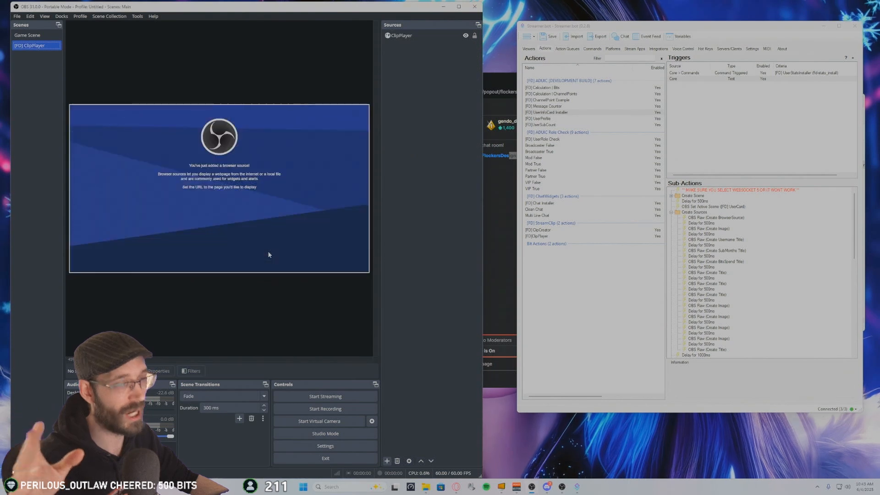
Collapse the installer's sub-action groups except Set Sources Files, and inspect the websocket comment and the [FD] Card image source sub-action.
drag(803, 32, 552, 50)
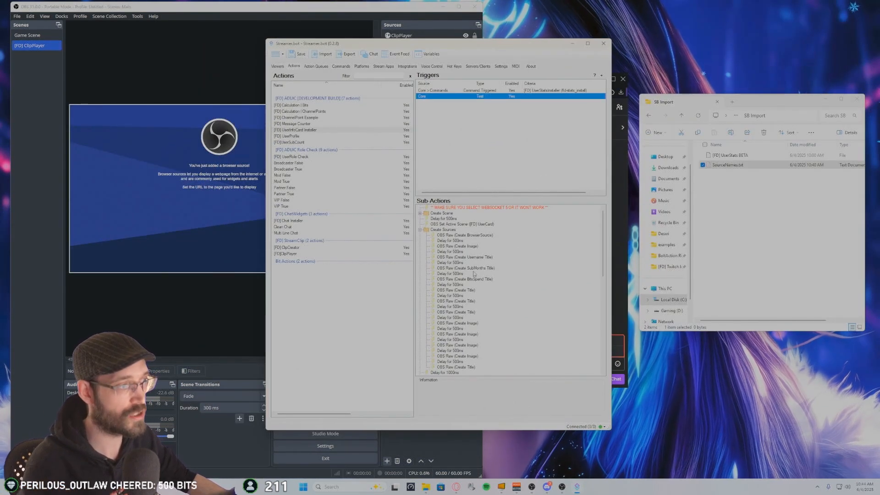
click(421, 215)
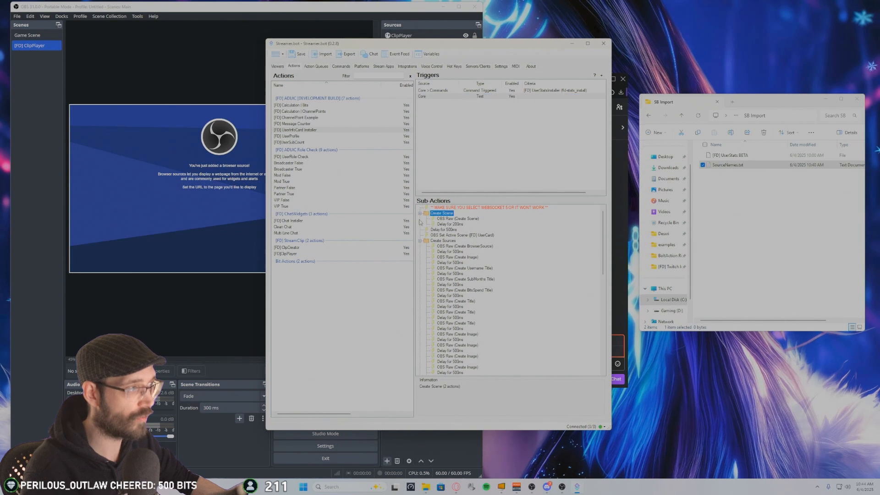
click(421, 229)
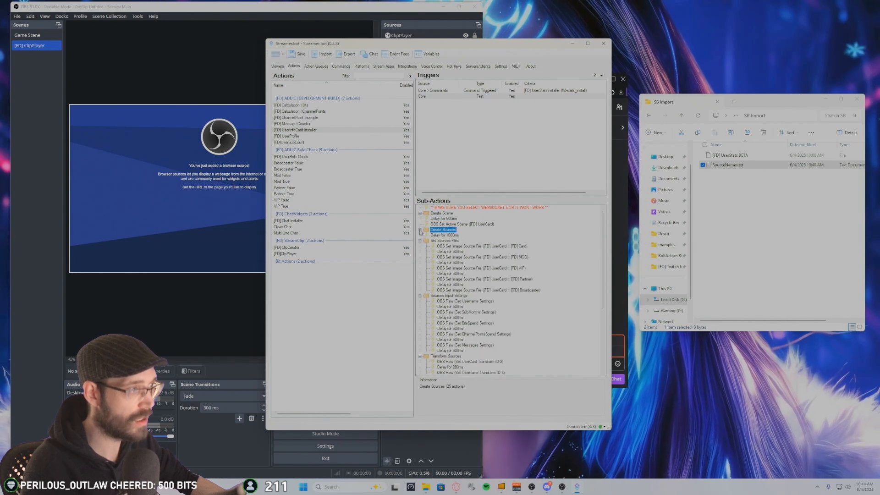
click(420, 296)
click(420, 301)
click(420, 307)
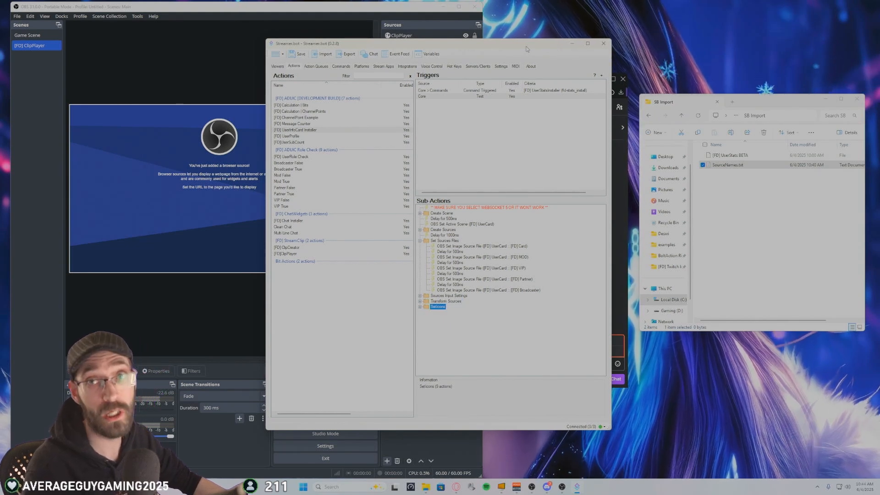
click(523, 209)
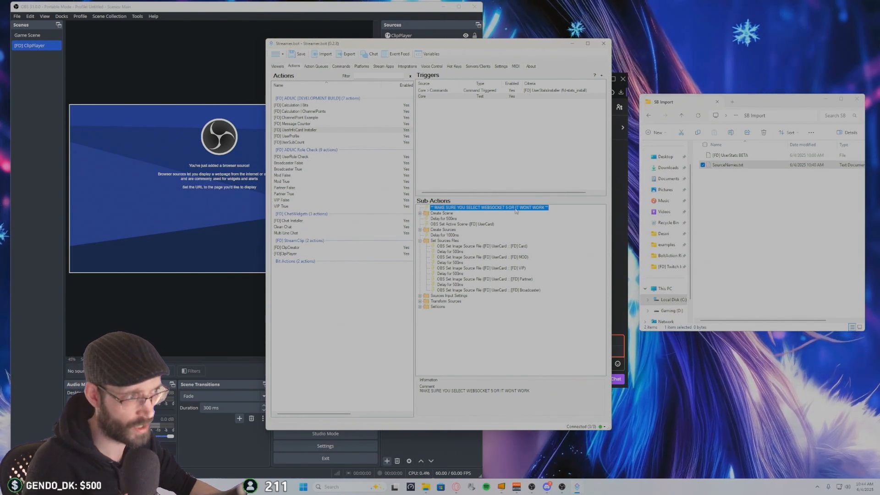
click(512, 246)
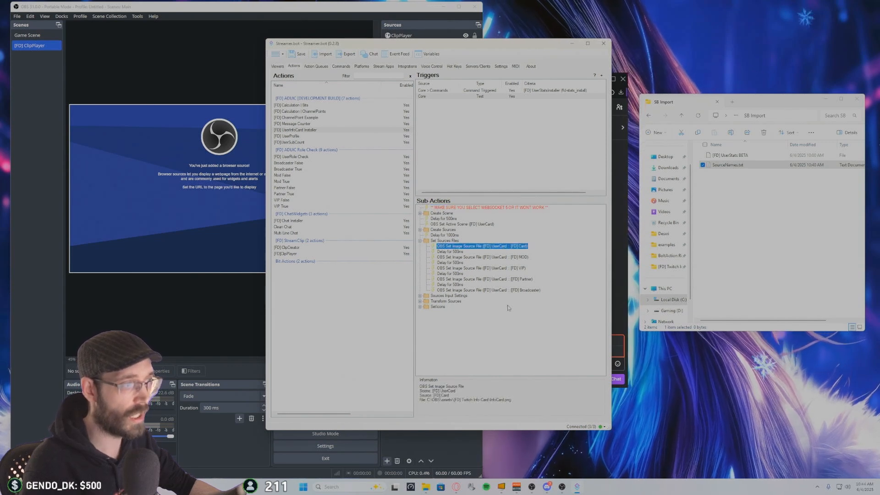
Open SourceNames.txt from the SB Import folder and write the scene name "[FD] UserCard" in it.
double_click(751, 168)
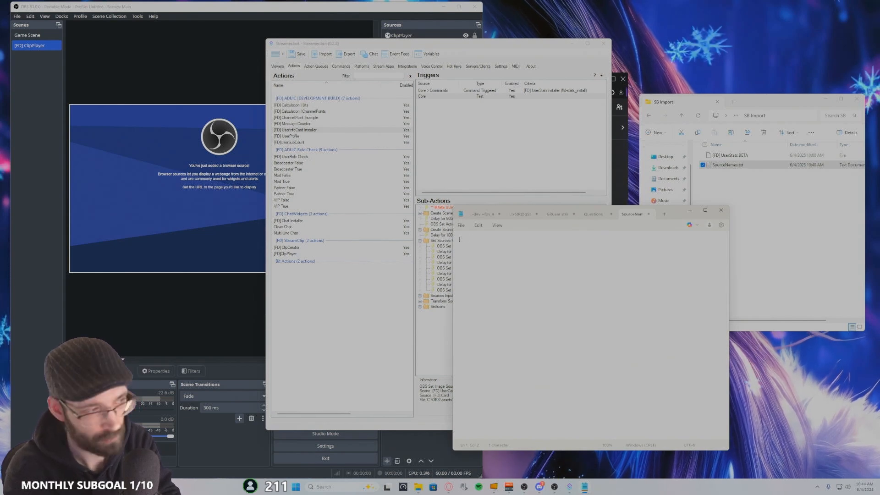
text([FD] User)
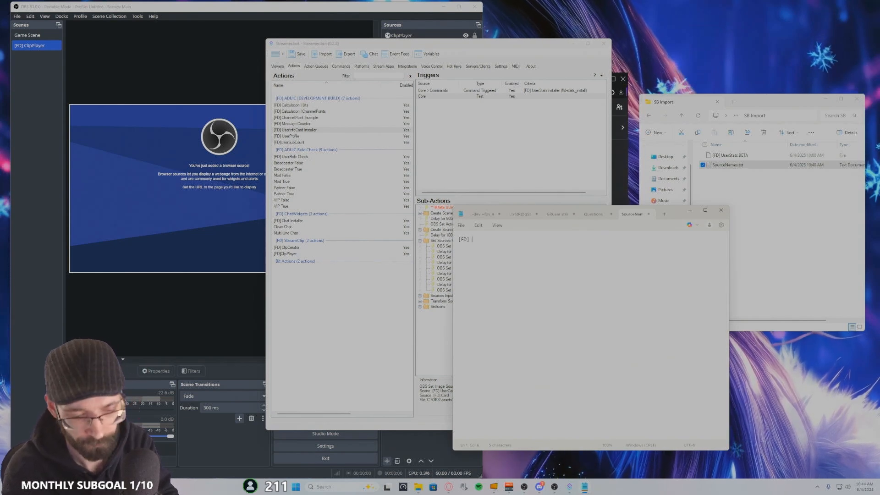
text(Cers)
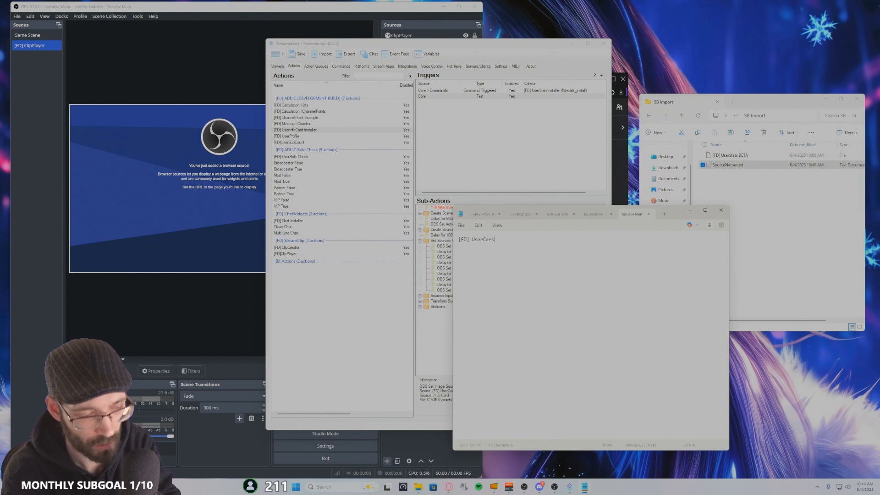
key(BackSpace)
key(BackSpace)
key(BackSpace)
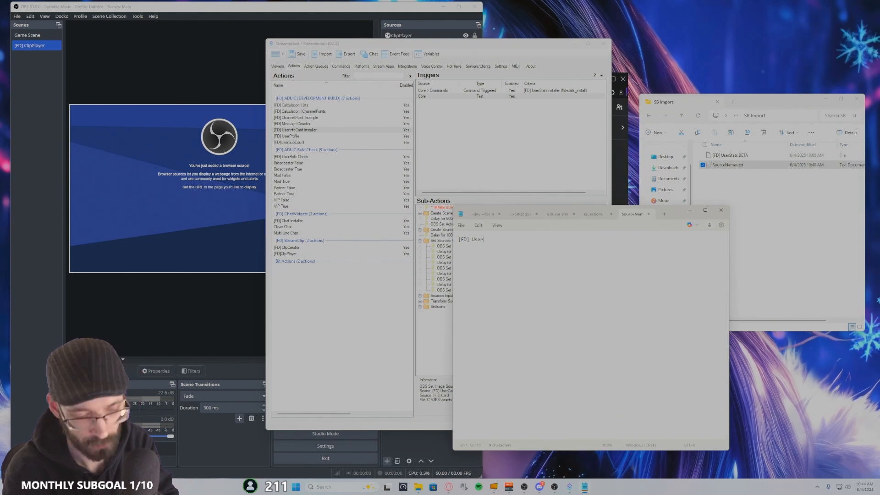
text(ard)
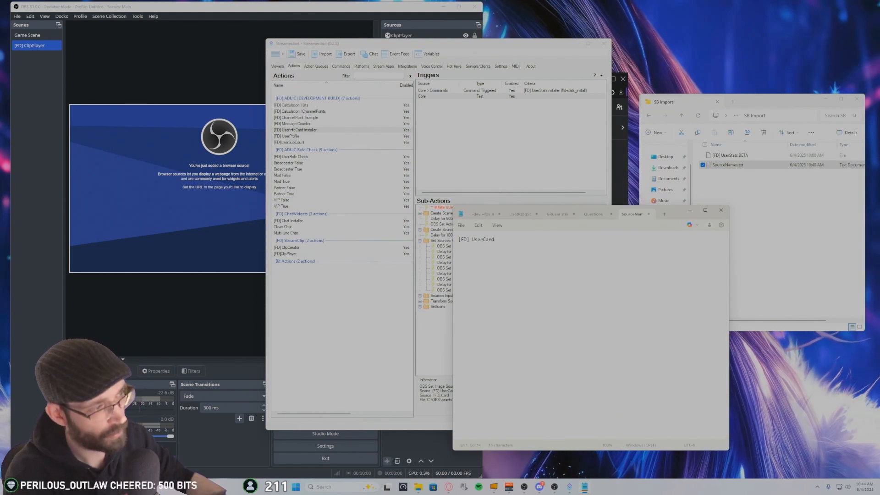
Extend the line in SourceNames.txt with the source name so it reads "[FD] UserCard > [FD] Card".
drag(672, 215, 811, 200)
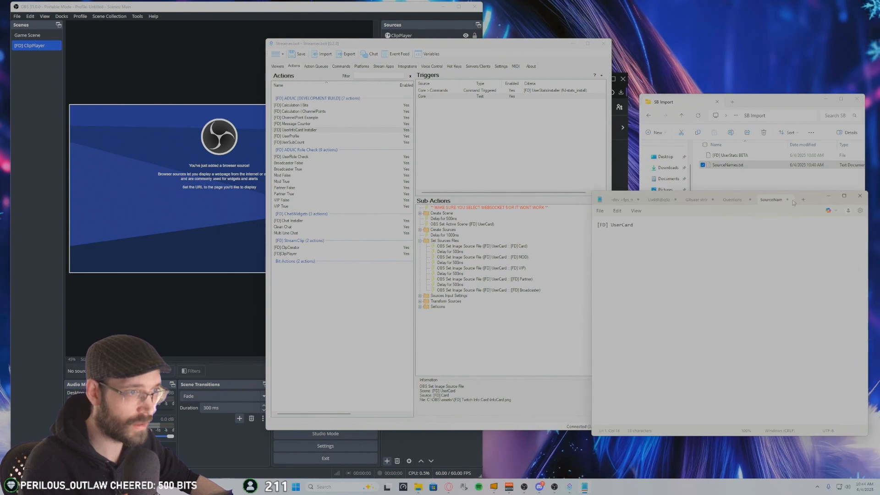
triple_click(627, 226)
key(ctrl+c)
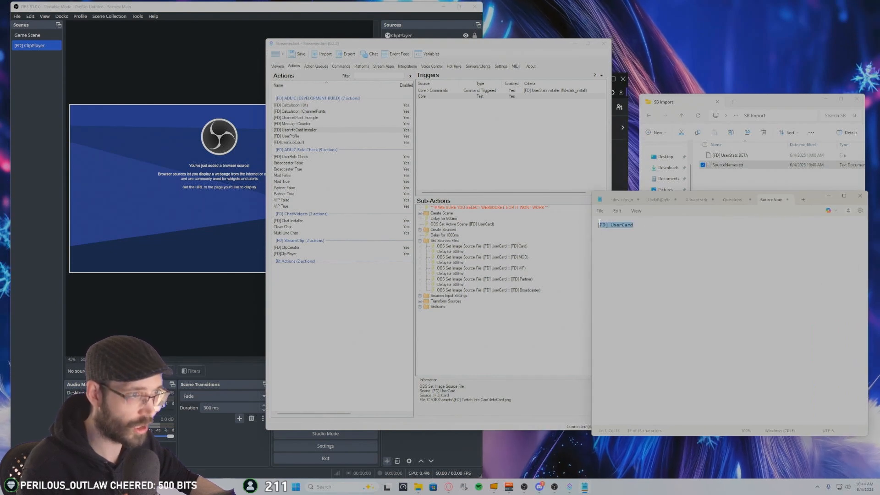
key(Right)
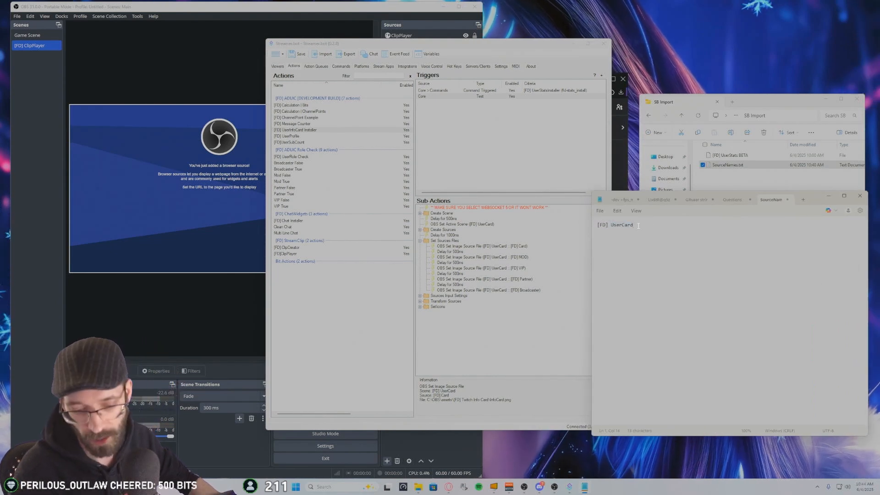
text(>)
key(ctrl+v)
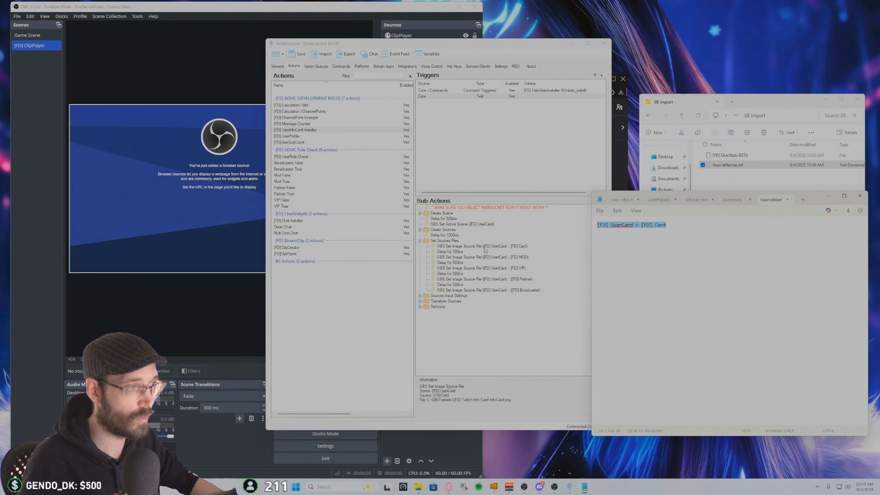
Open the [FD] Card image source sub-action in the Set Sources Files group for editing.
double_click(499, 249)
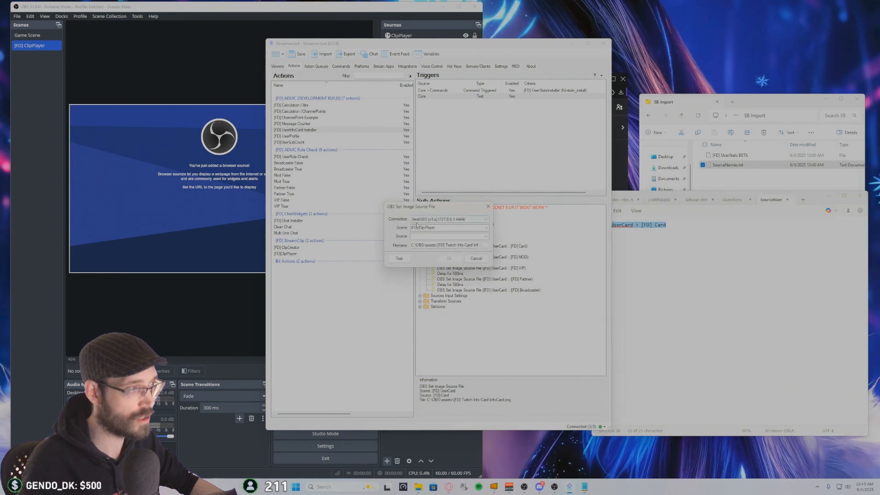
drag(452, 229, 381, 228)
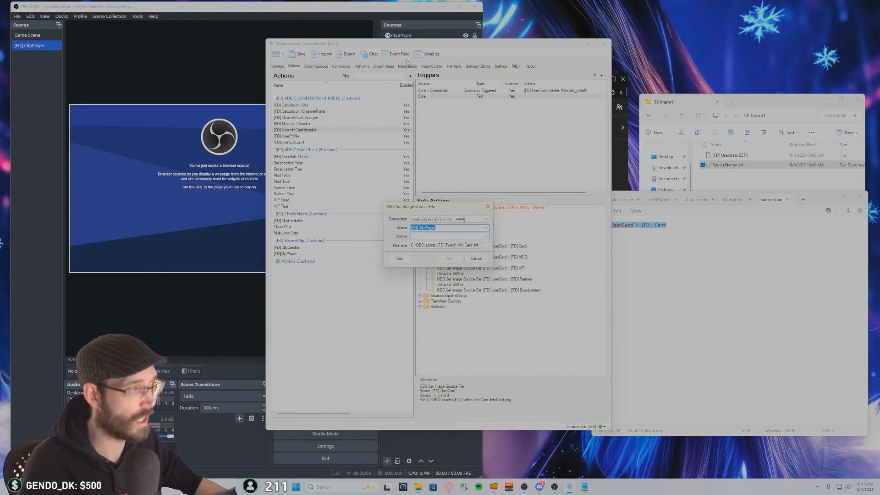
click(392, 9)
click(463, 37)
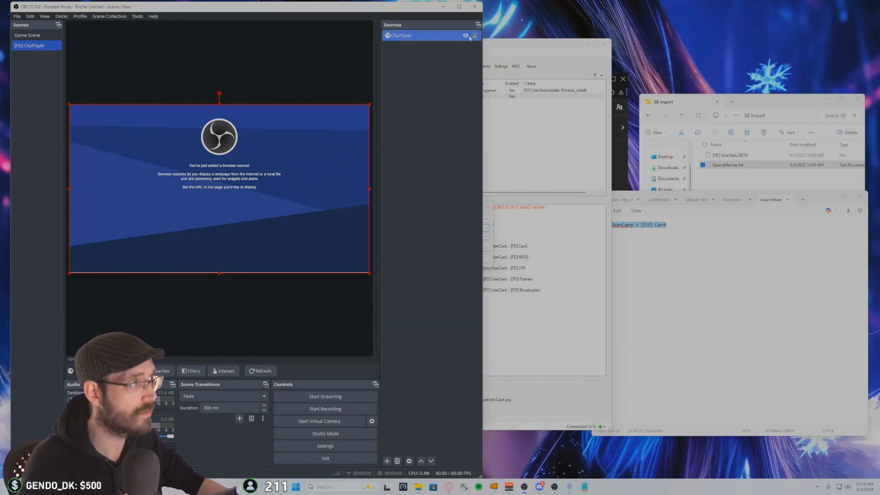
click(465, 36)
click(466, 37)
click(508, 48)
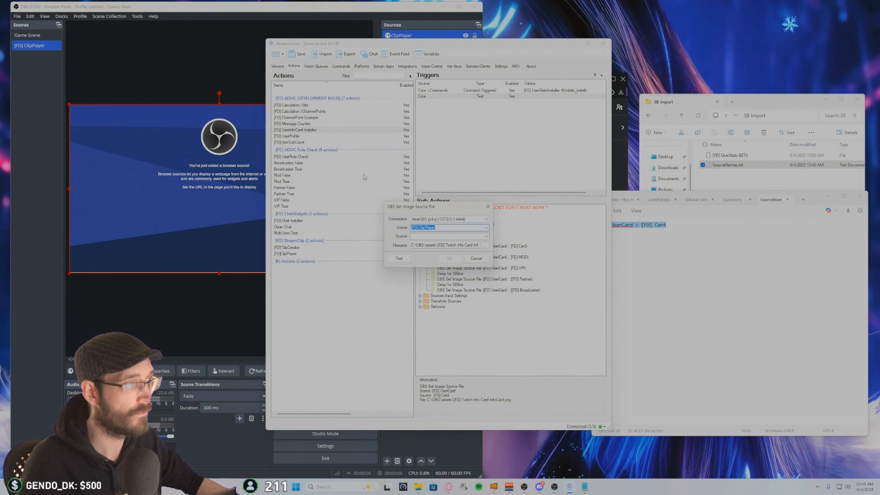
Set the [FD] Card sub-action's scene to "[FD] UserCard" and its source to "[FD] Card", copying both names from SourceNames.txt.
drag(463, 210, 488, 203)
click(672, 237)
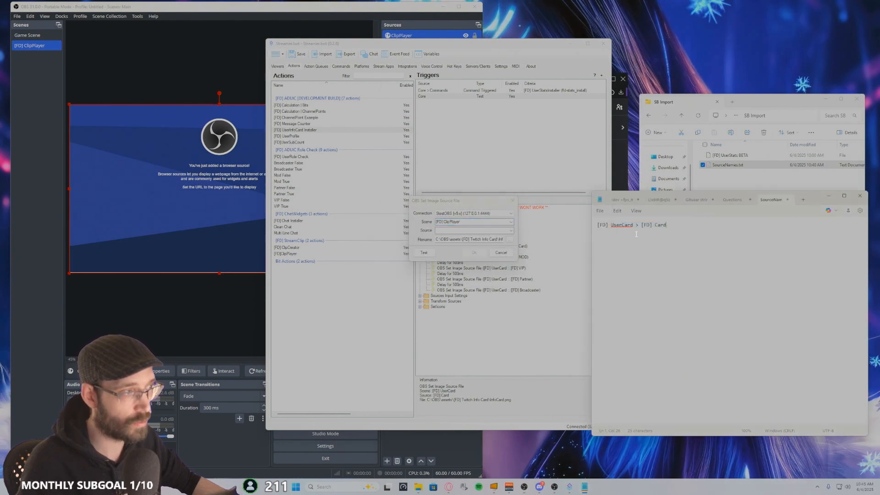
drag(633, 225, 587, 229)
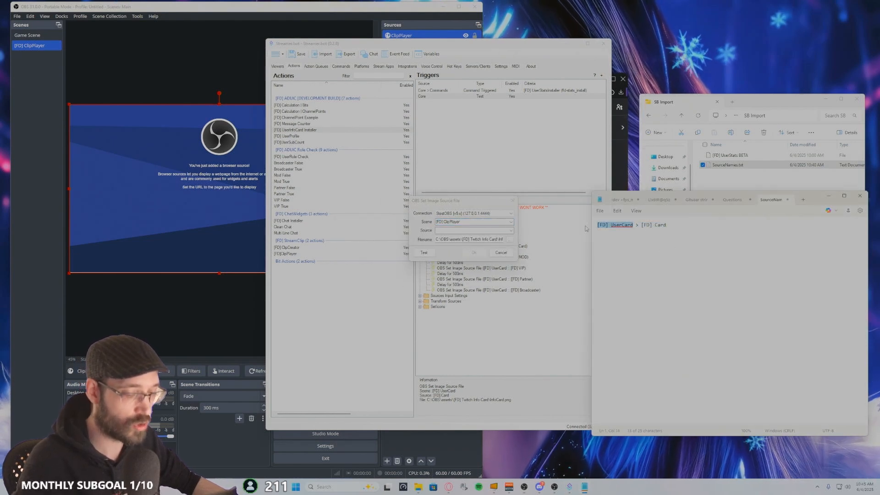
click(405, 220)
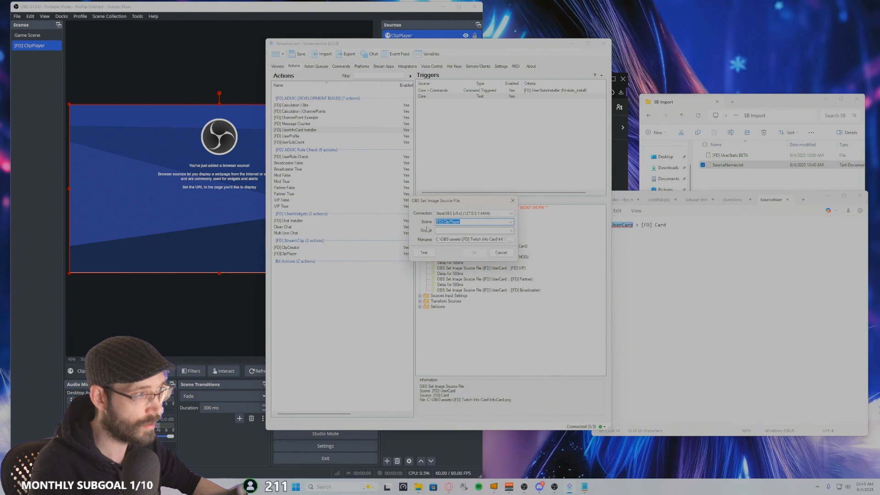
drag(651, 225, 666, 225)
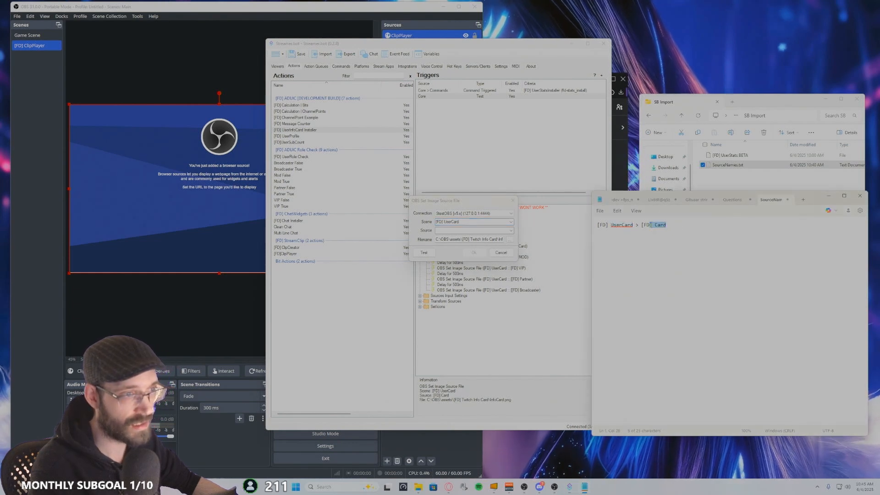
key(ctrl+c)
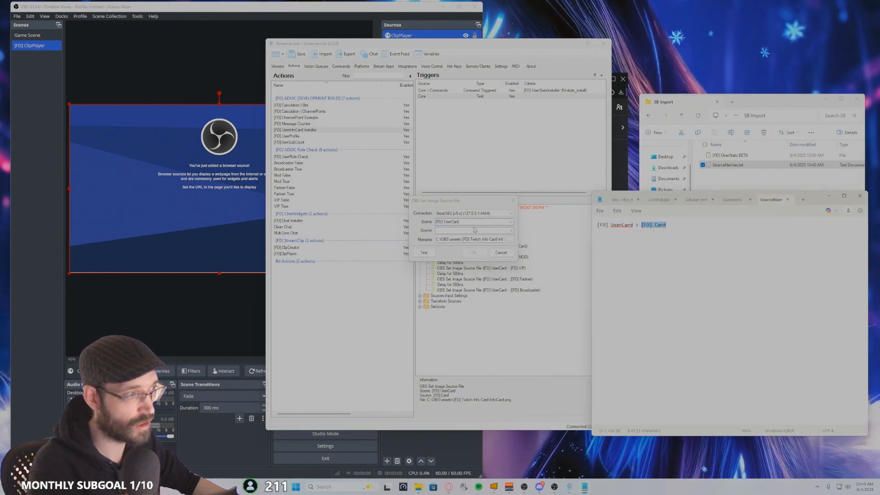
click(436, 231)
key(ctrl+v)
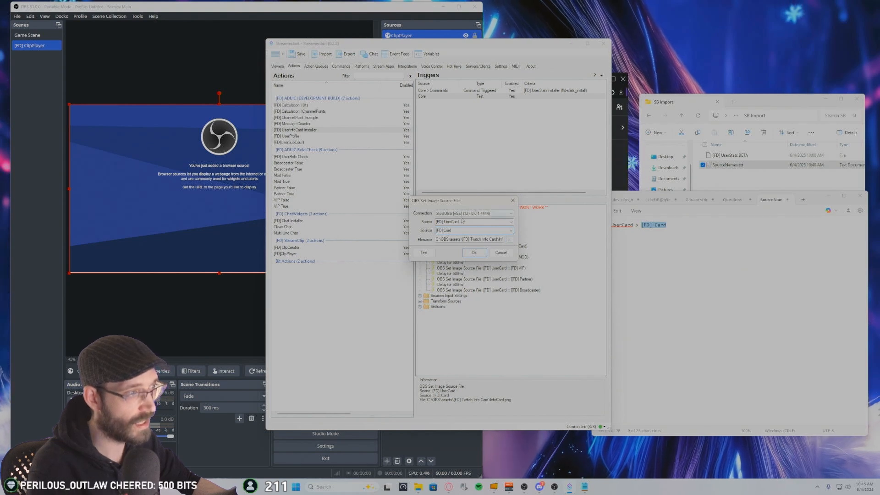
Browse for the [FD] Card image in the [FD] Twitch Info Card folder and delete InfoCard_02.png there.
click(511, 242)
drag(614, 209, 588, 252)
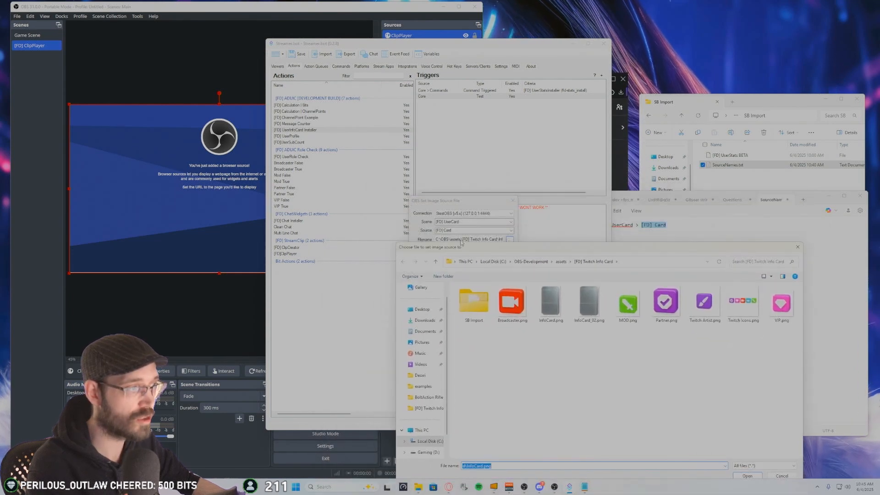
drag(497, 243, 490, 173)
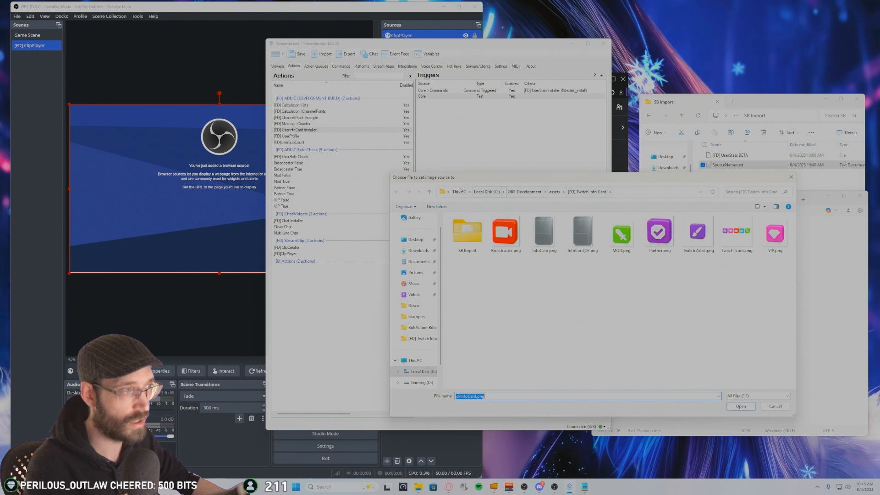
click(552, 240)
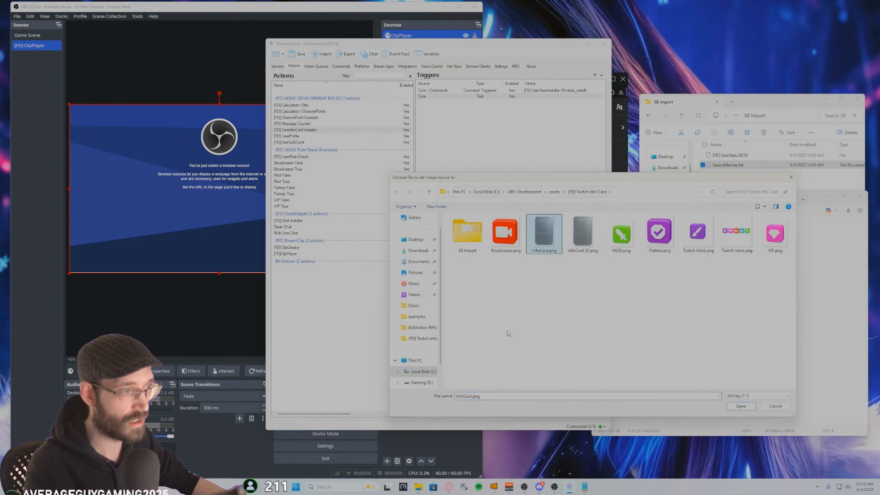
click(587, 237)
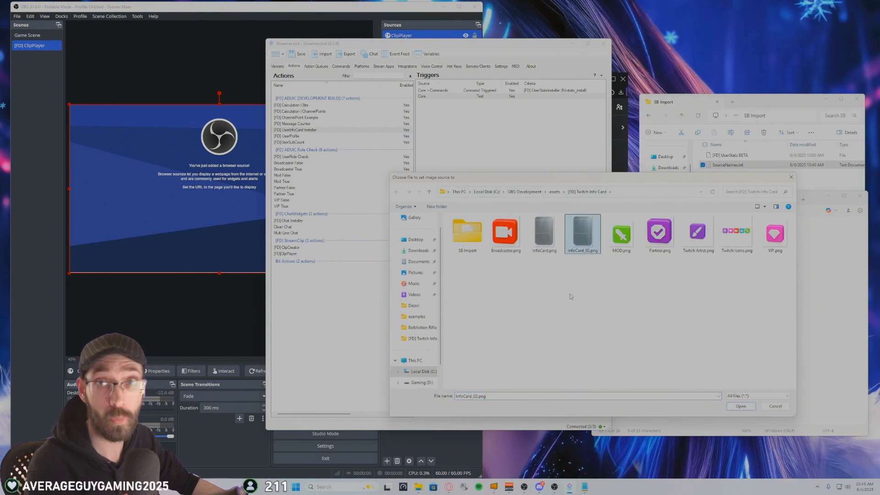
key(Delete)
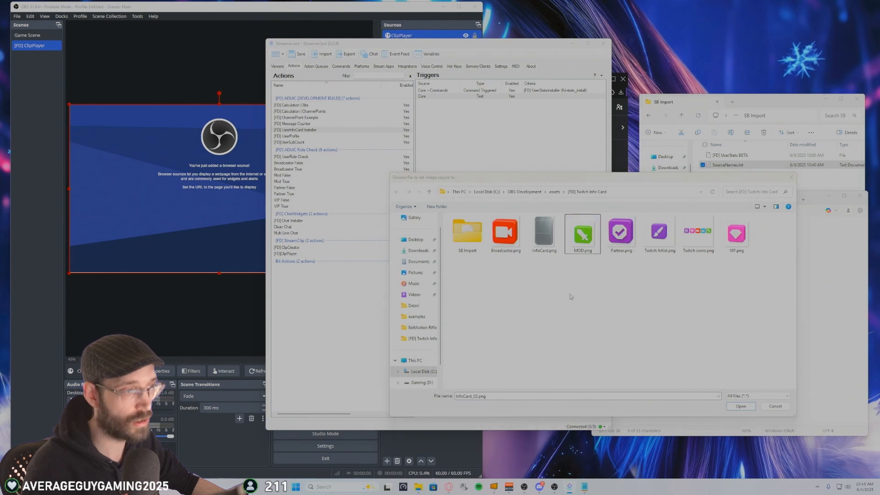
Choose InfoCard.png as the [FD] Card sub-action's image file and save the sub-action.
key(Left)
double_click(540, 234)
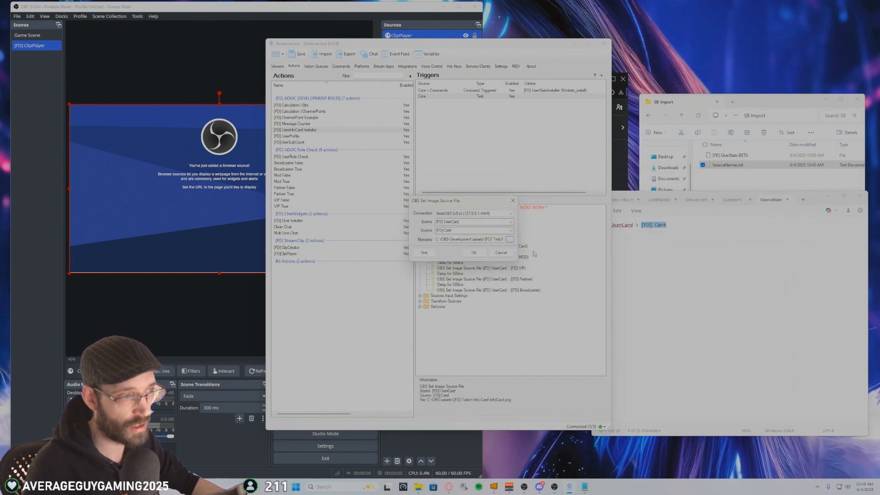
click(474, 253)
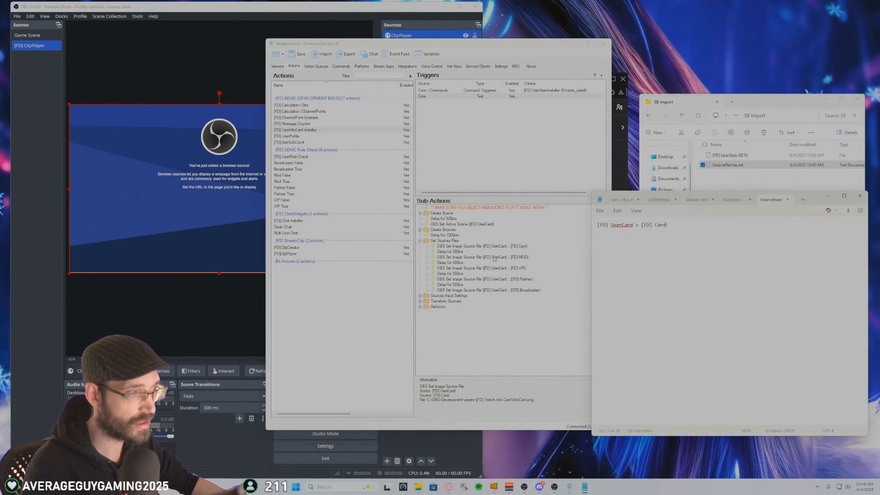
Add "[FD] UserCard >" lines to SourceNames.txt for the sources [FD] MOD, [FD] VIP, [FD] Partner and [FD] Broadcaster.
drag(633, 225, 623, 225)
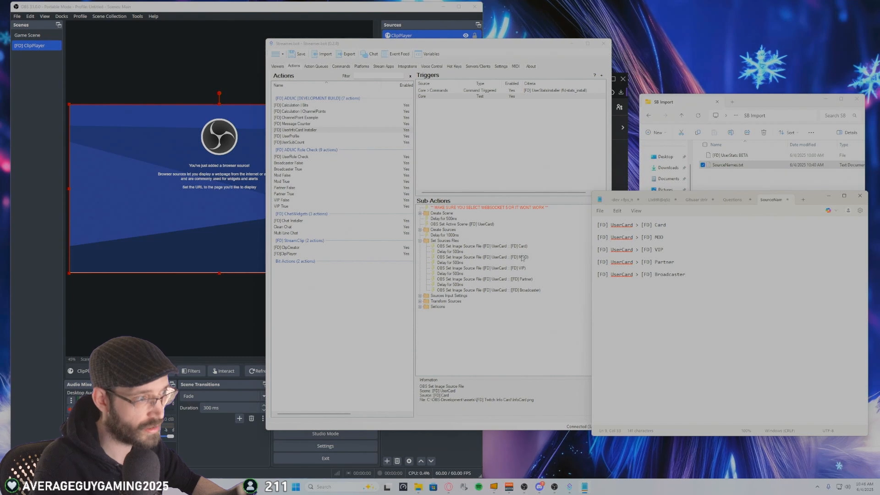
Configure the [FD] MOD image source sub-action with scene "[FD] UserCard", source "[FD] MOD" and file MOD.png.
double_click(481, 257)
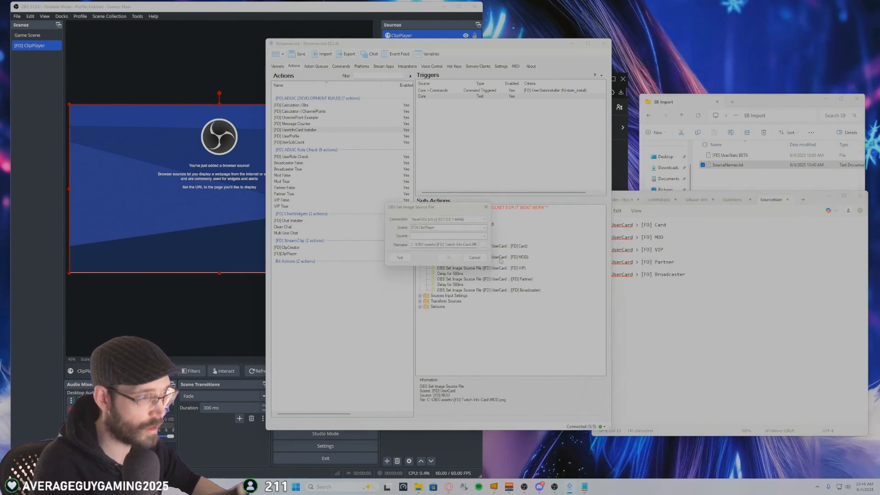
click(650, 230)
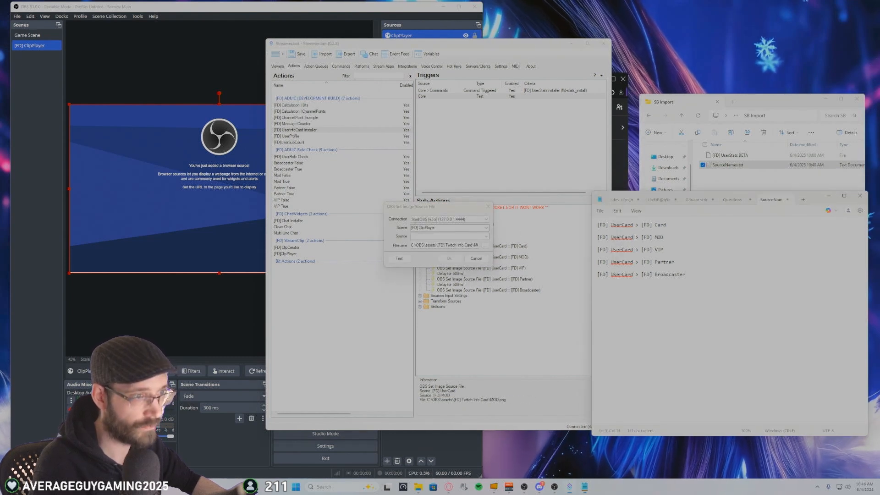
drag(598, 237, 640, 237)
click(386, 235)
key(ctrl+c)
click(471, 237)
key(ctrl+v)
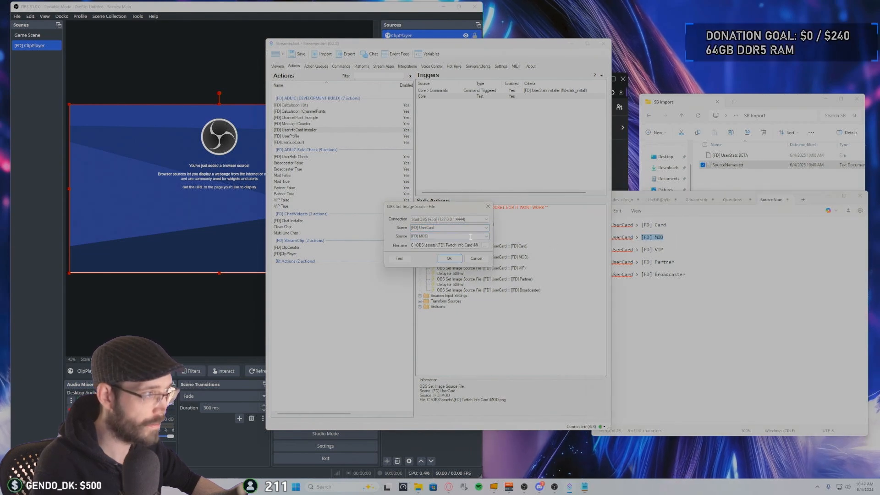
click(484, 245)
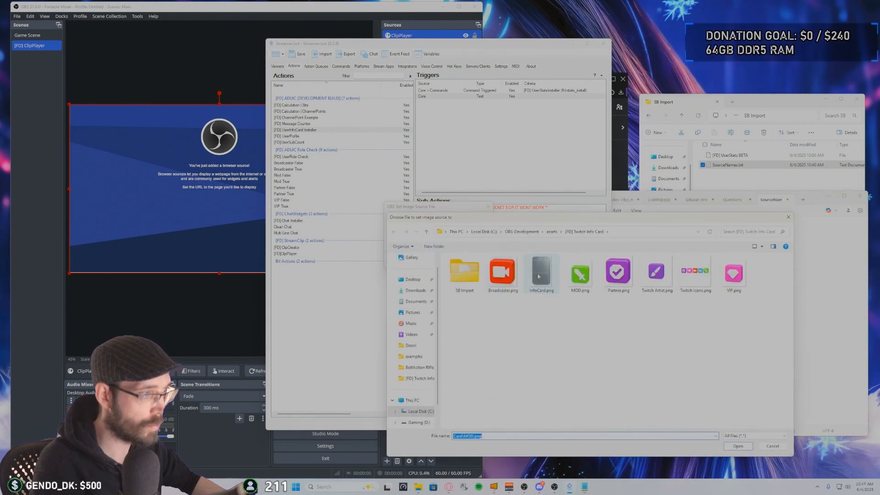
double_click(575, 283)
click(450, 258)
Configure the [FD] VIP image source sub-action with scene "[FD] UserCard", source "[FD] VIP" and file VIP.png.
double_click(459, 269)
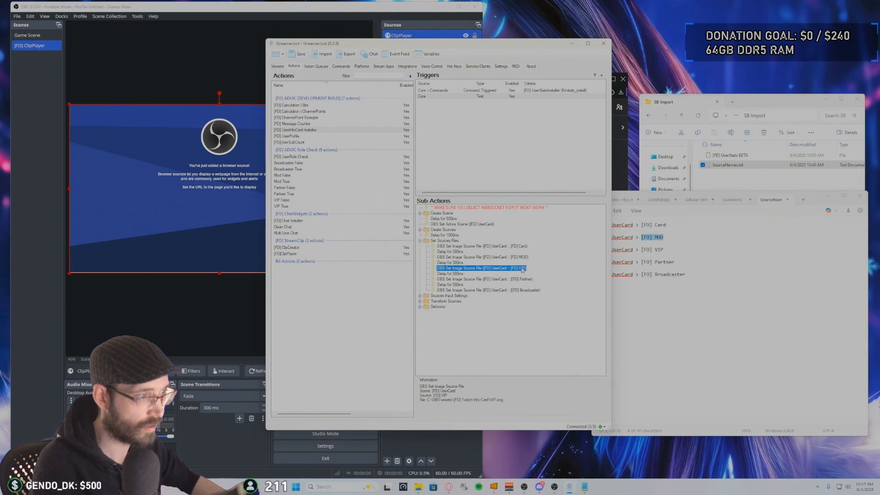
click(635, 250)
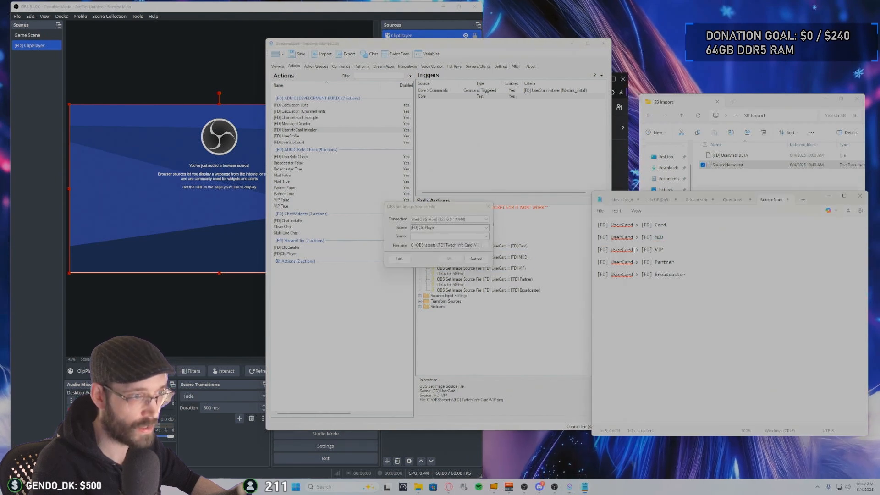
click(453, 227)
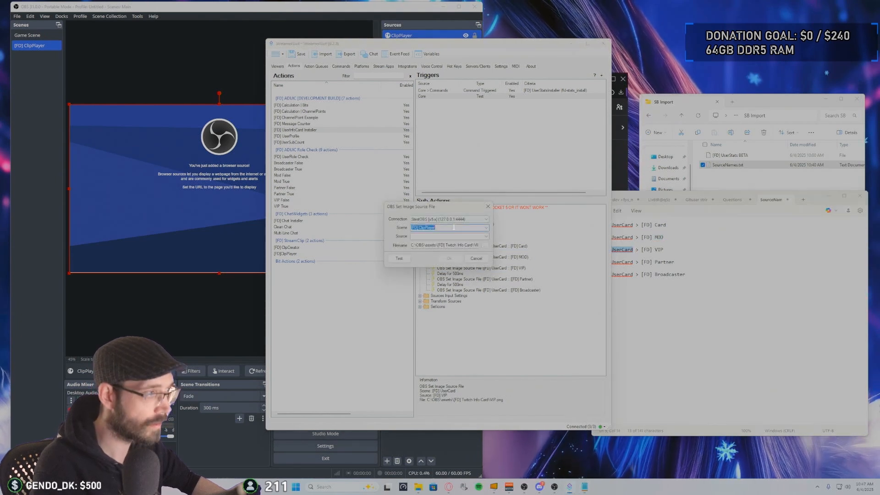
drag(662, 250, 643, 250)
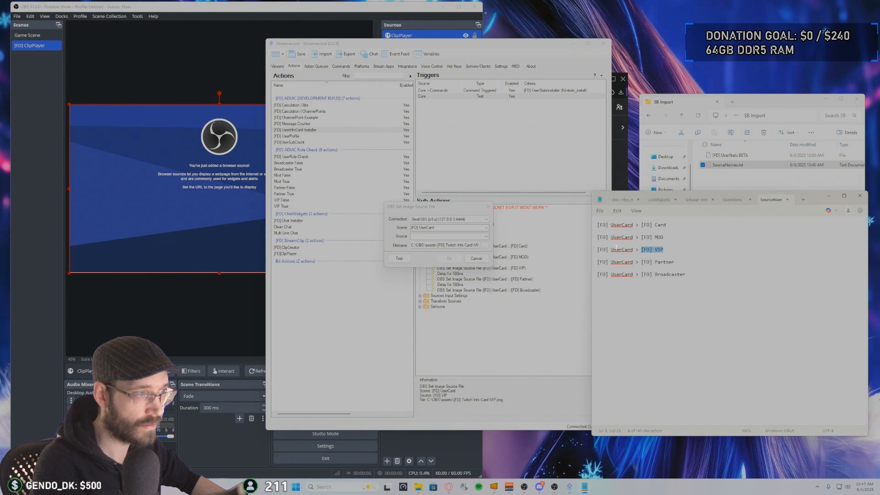
click(479, 236)
click(486, 247)
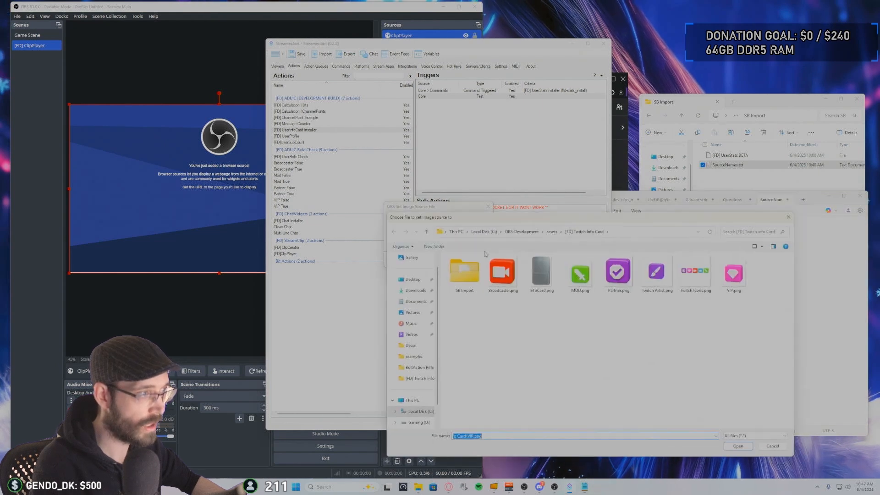
double_click(735, 281)
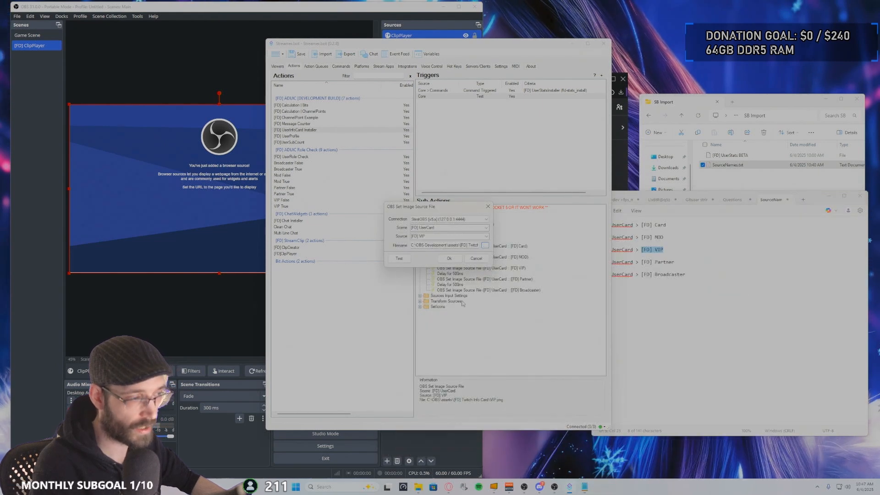
click(448, 259)
Configure the [FD] Partner image source sub-action with scene "[FD] UserCard", source "[FD] Partner" and file Partner.png.
double_click(519, 279)
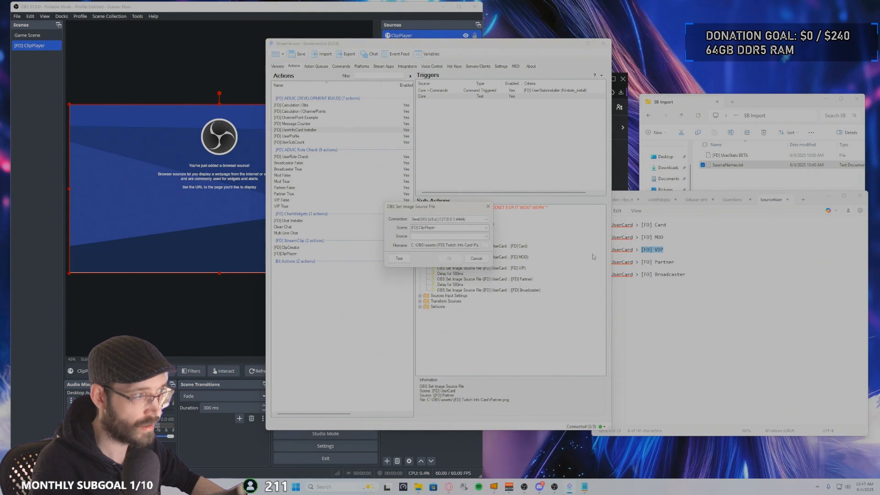
drag(440, 210, 412, 210)
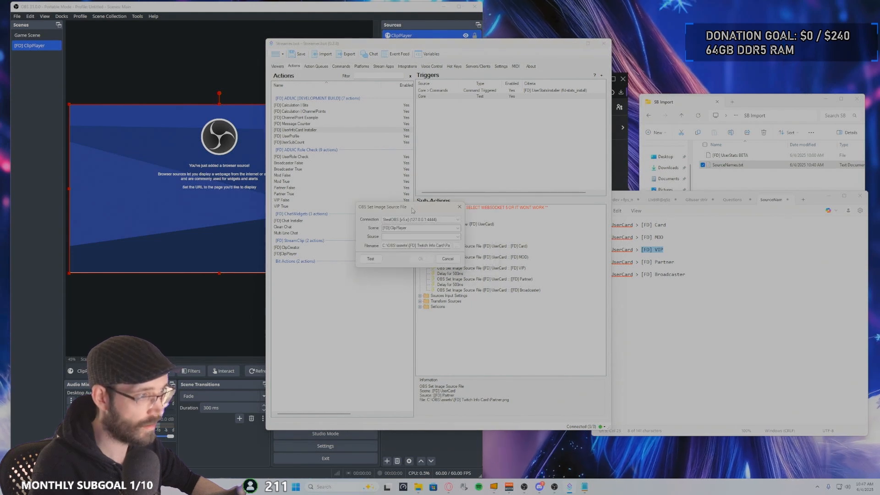
drag(634, 263, 596, 263)
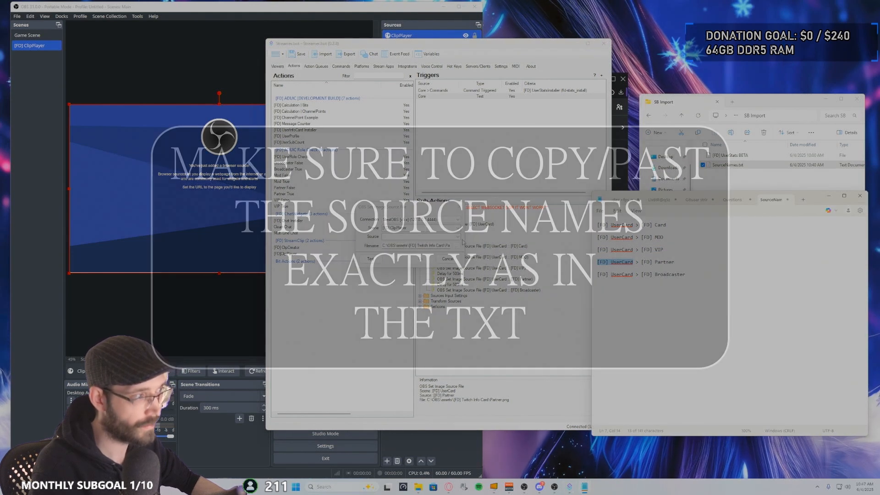
drag(412, 228, 382, 228)
key(ctrl+v)
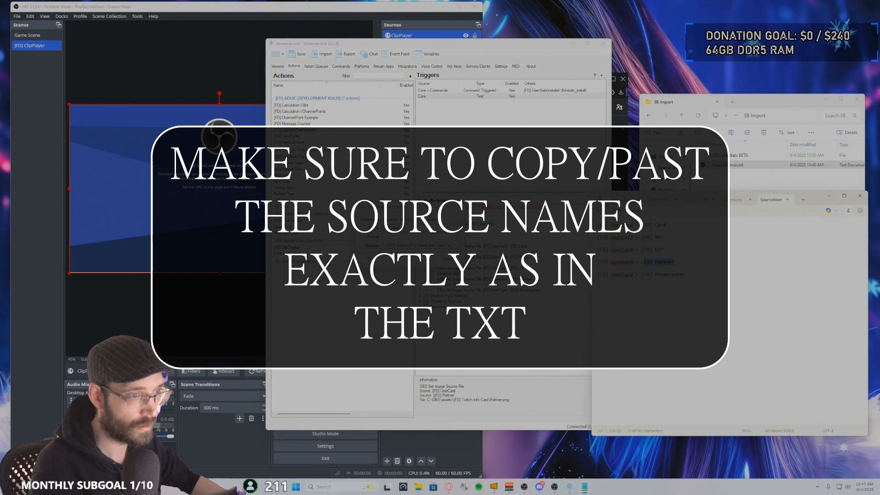
drag(674, 263, 642, 263)
key(ctrl+c)
click(413, 237)
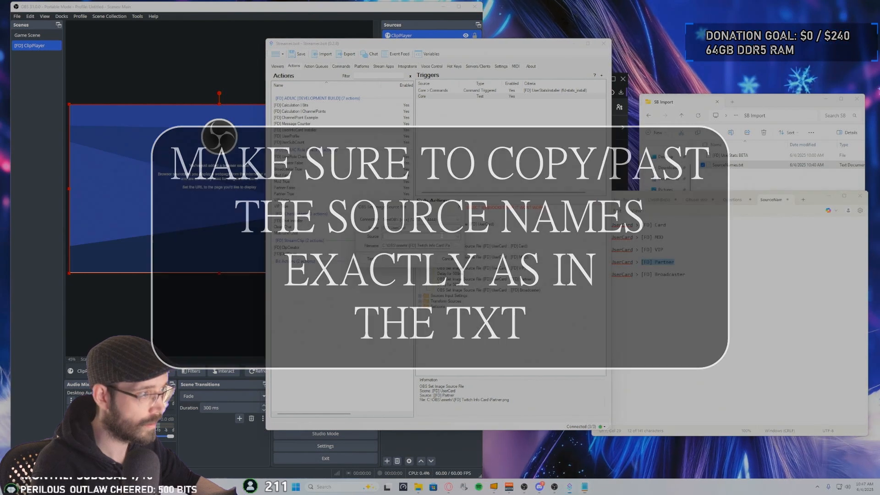
key(ctrl+v)
click(460, 248)
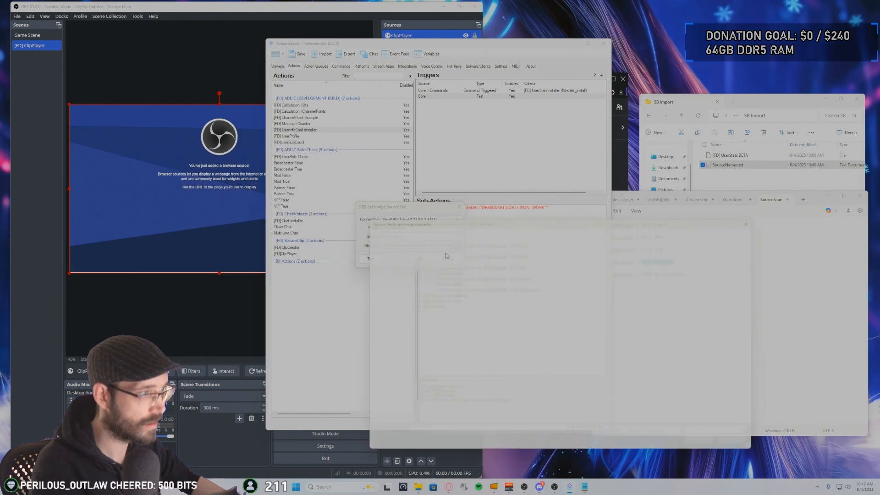
double_click(590, 269)
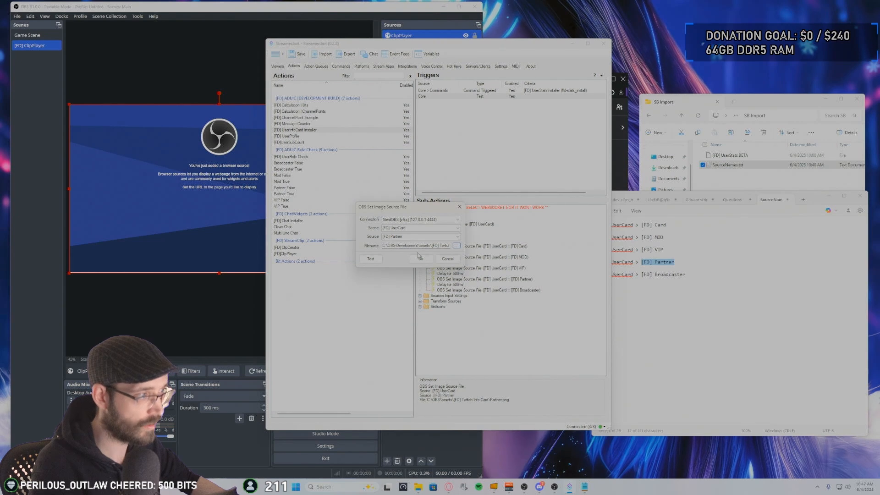
click(420, 258)
Configure the [FD] Broadcaster image source sub-action with scene "[FD] UserCard", source "[FD] Broadcaster" and file Broadcaster.png.
click(633, 274)
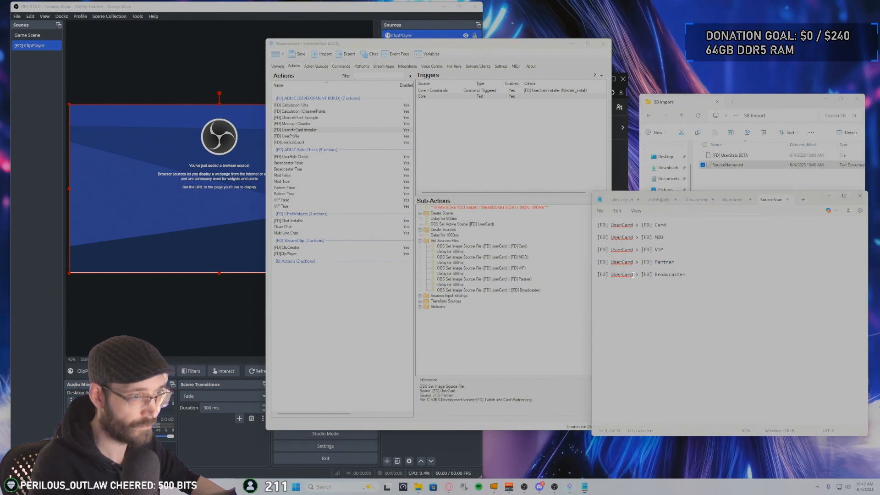
double_click(521, 290)
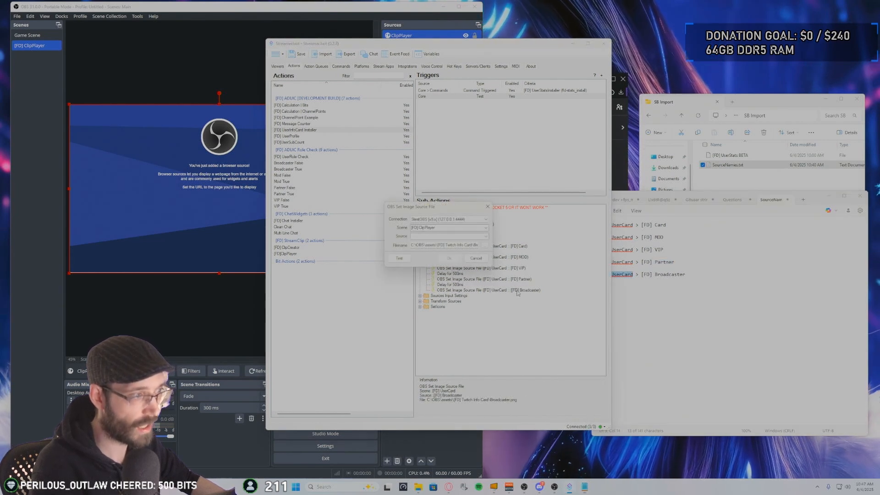
drag(689, 277, 642, 279)
click(444, 235)
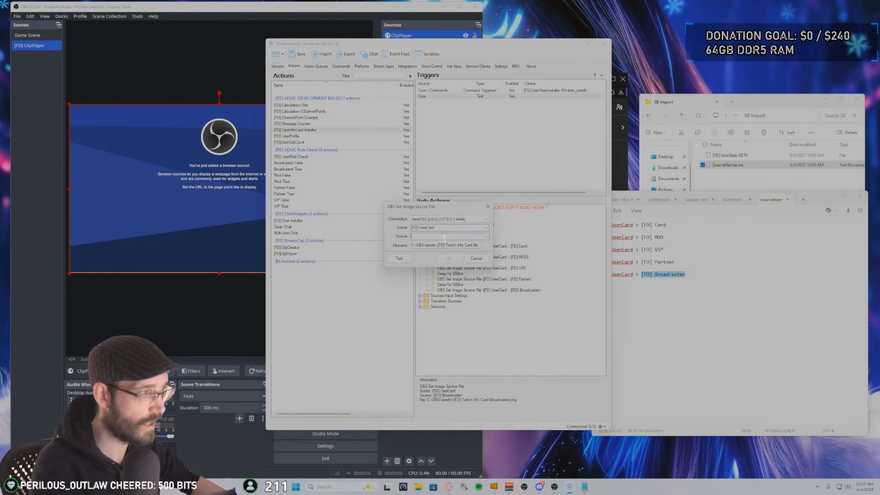
click(485, 245)
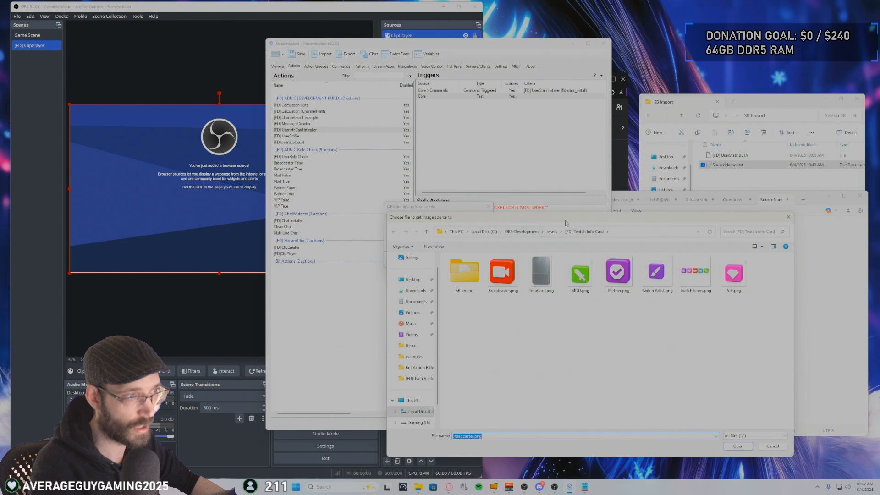
drag(581, 223, 574, 182)
key(Return)
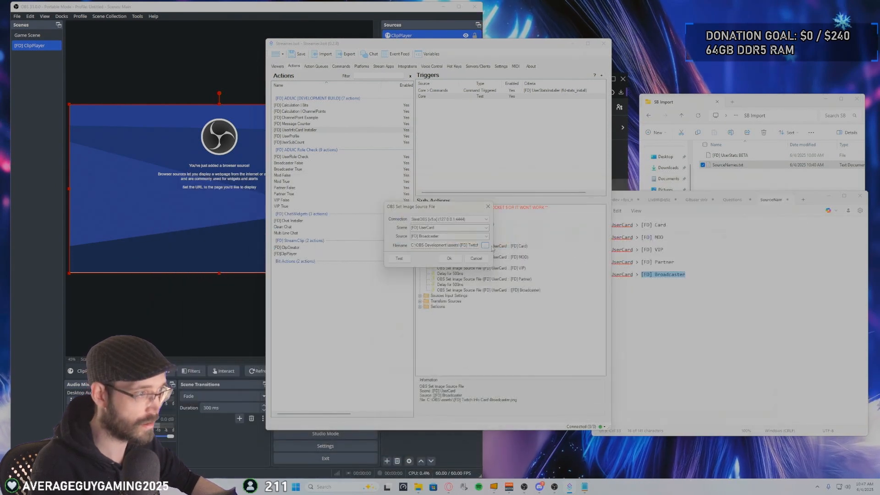
click(449, 258)
Save the Streamer.bot configuration and run the [FD] UserInfoCard Installer action through its Core test trigger.
drag(484, 47, 703, 43)
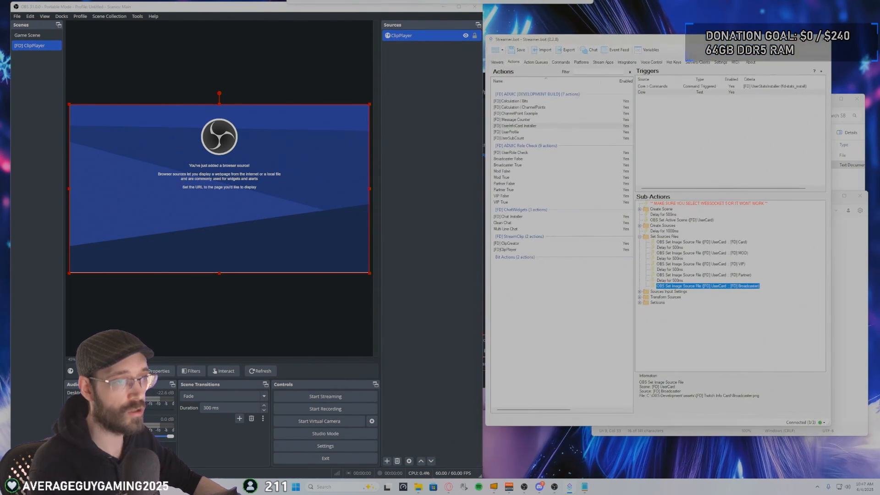
click(522, 51)
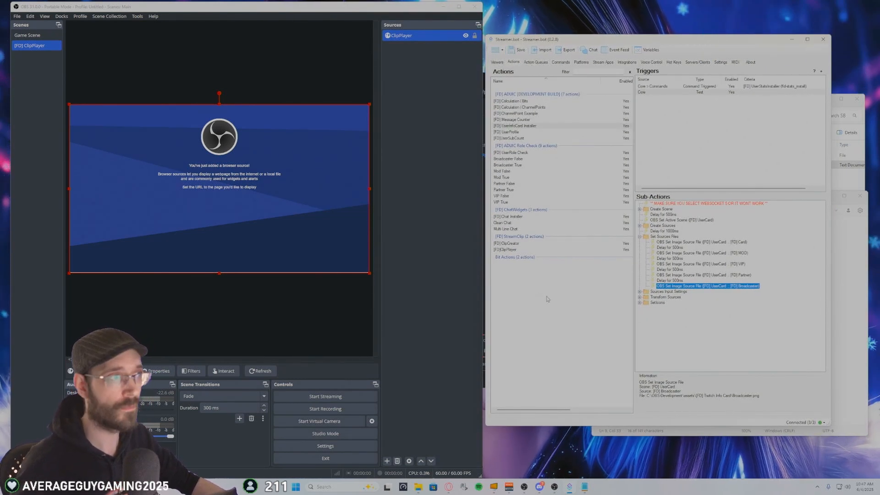
right_click(705, 92)
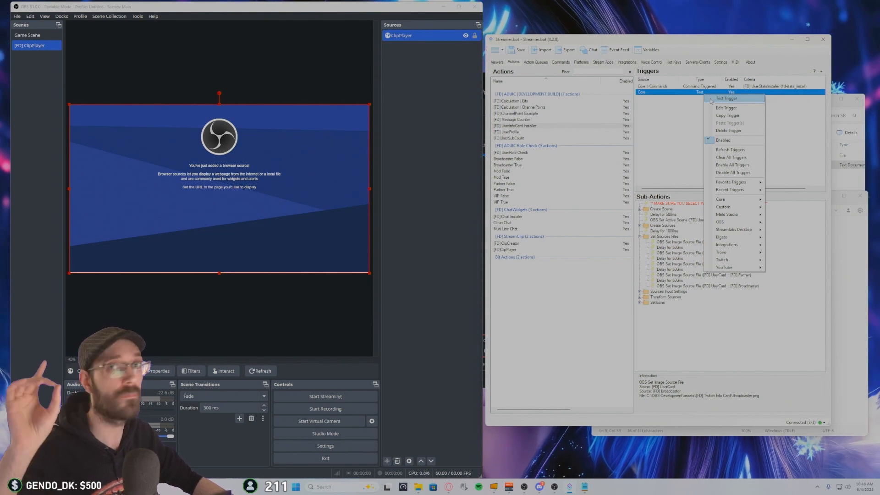
click(710, 100)
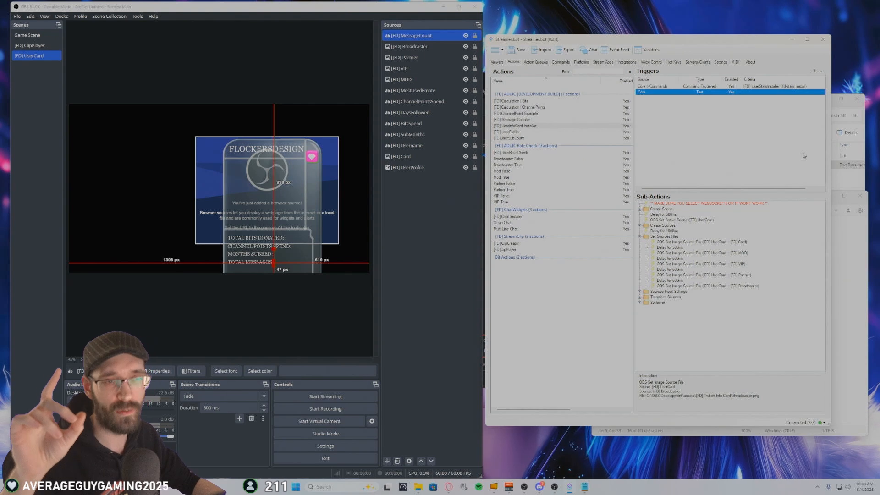
In OBS, move the [FD] Card source below [FD] UserProfile in the [FD] UserCard scene.
click(864, 277)
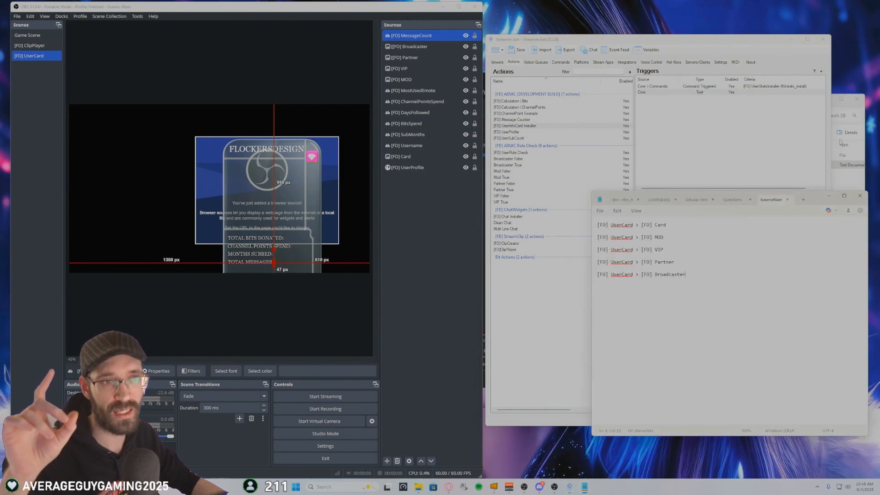
click(846, 182)
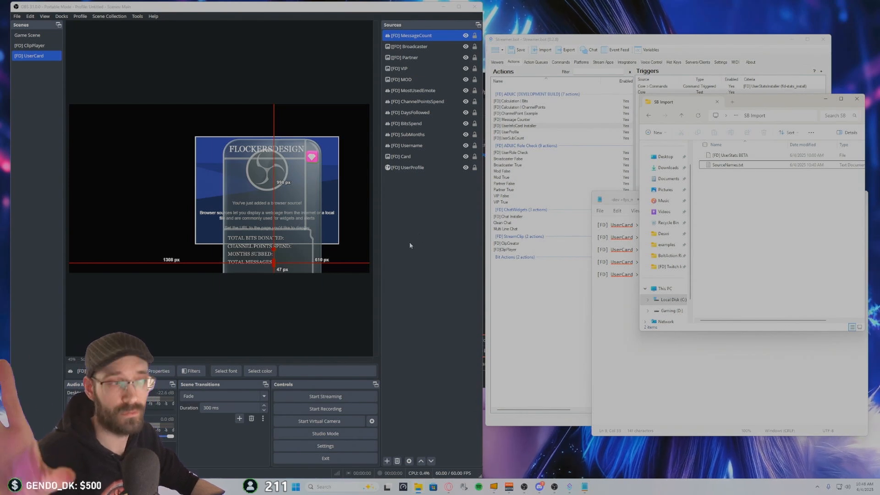
click(417, 169)
click(420, 157)
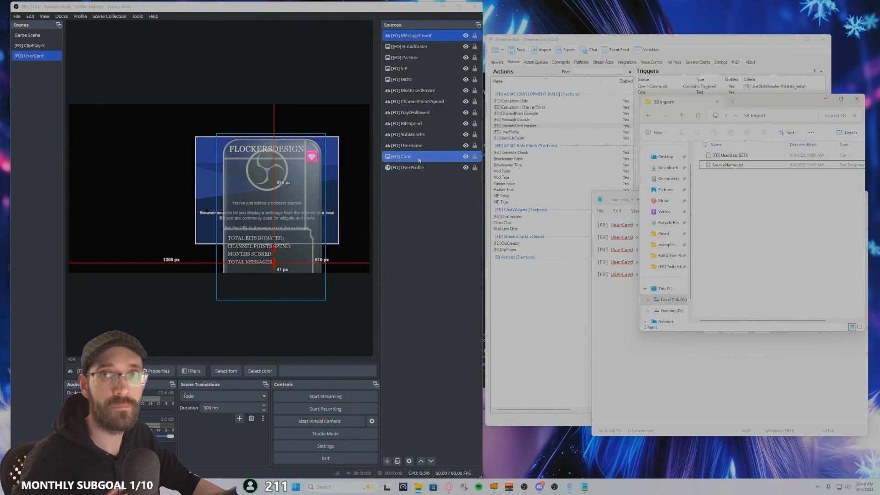
drag(406, 160, 419, 177)
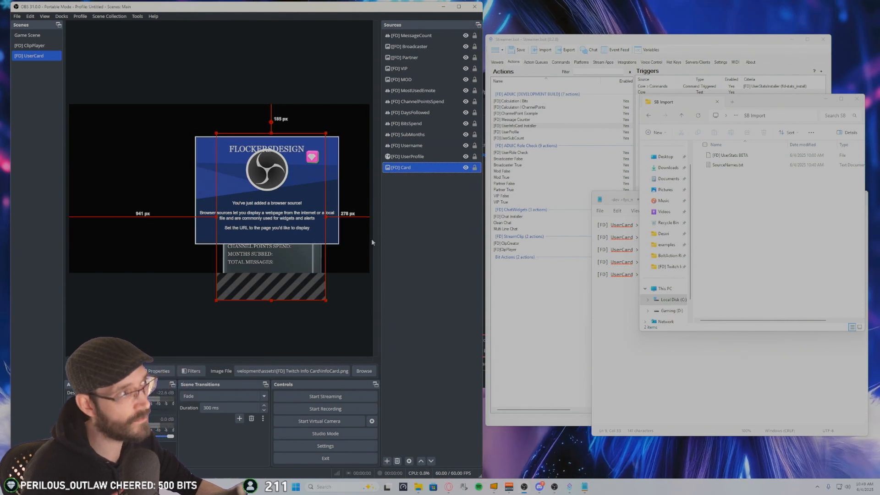
Group all sources of the [FD] UserCard scene, from [FD] MessageCount to [FD] Card, and name the group "Card".
click(434, 37)
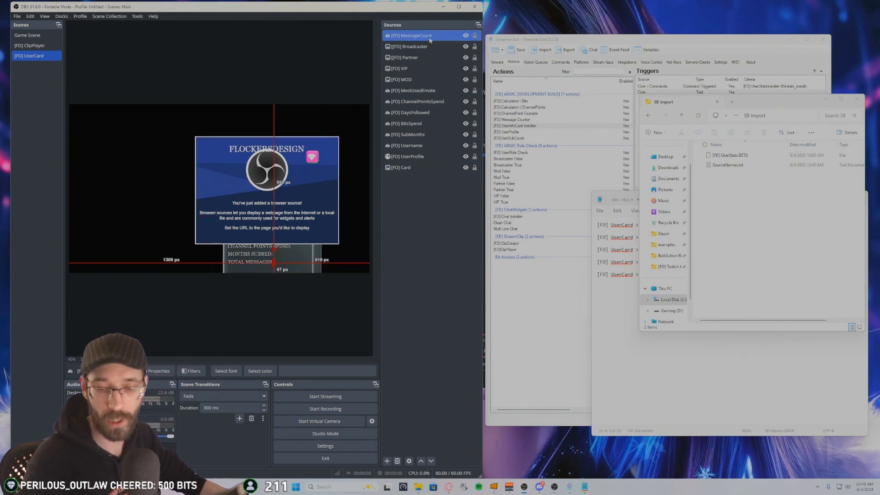
ctrl+click(425, 169)
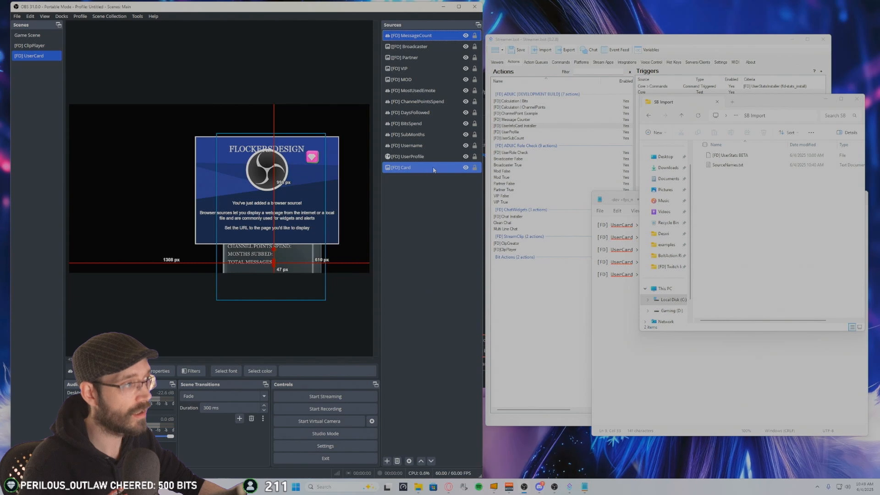
shift+click(433, 170)
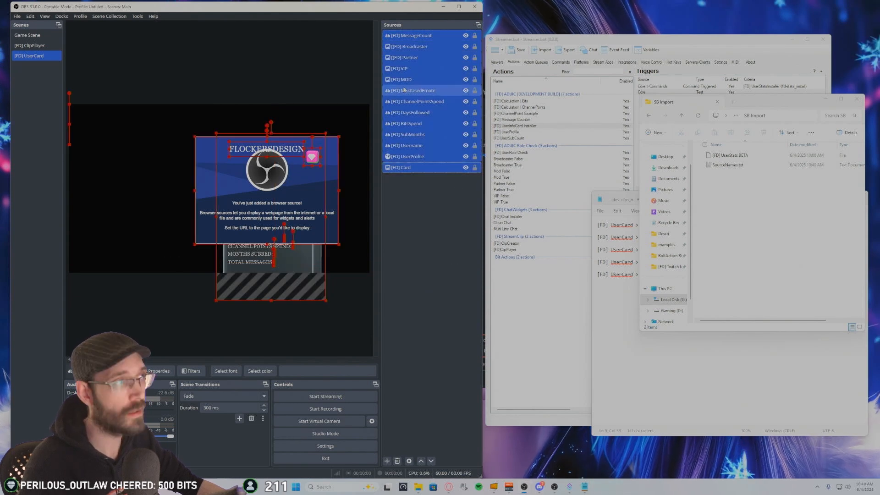
right_click(432, 38)
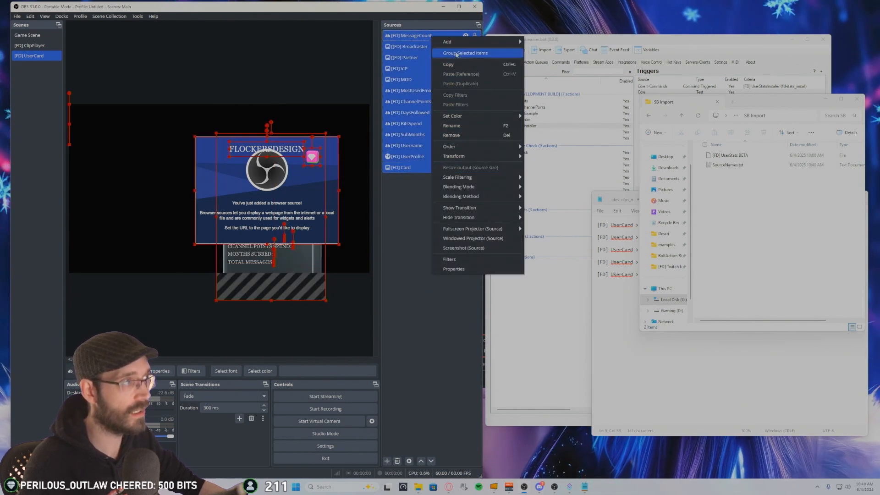
click(475, 53)
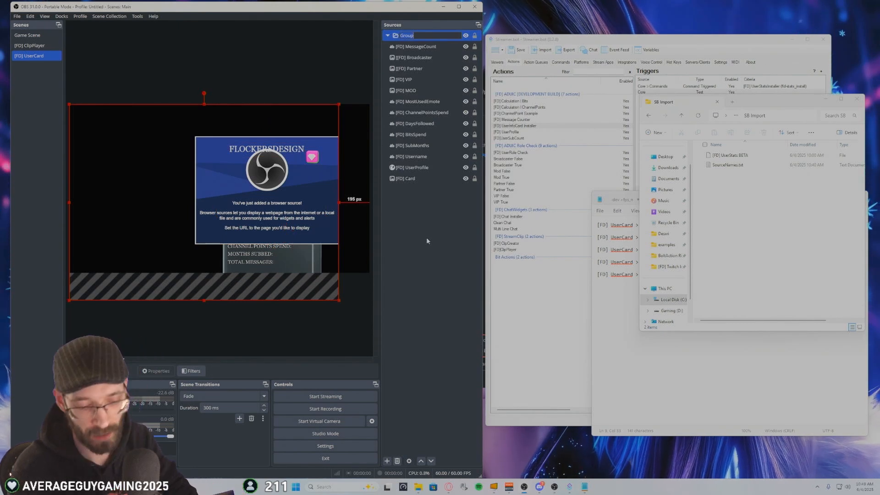
text(Card)
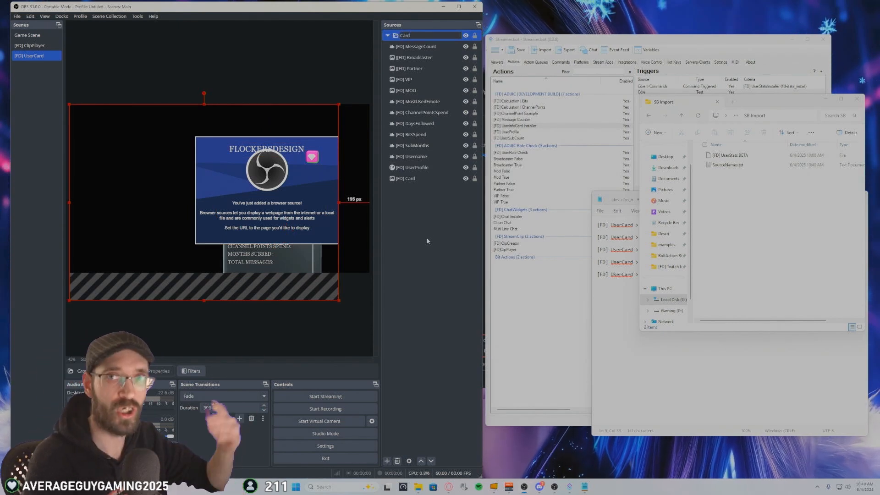
key(Return)
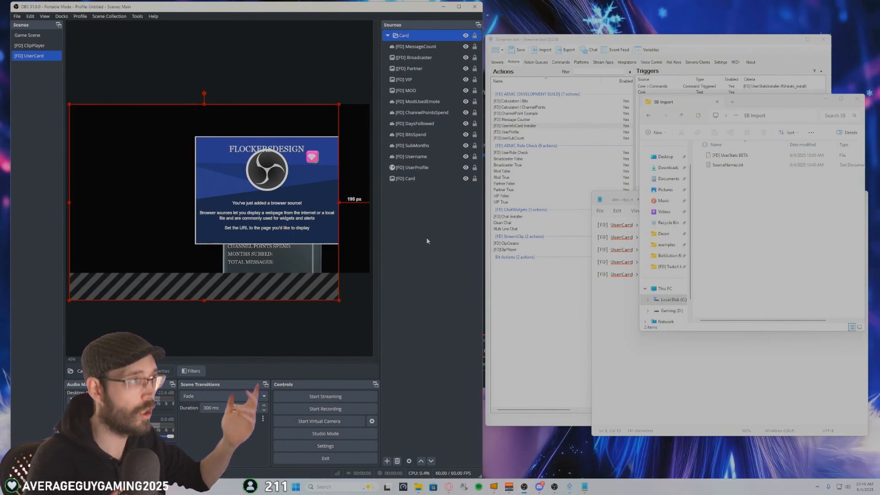
Collapse the Card group, scale it down slightly and place it about 49 px above the canvas's lower edge and 143 px from its right edge.
click(387, 35)
drag(338, 300, 344, 261)
drag(260, 229, 274, 205)
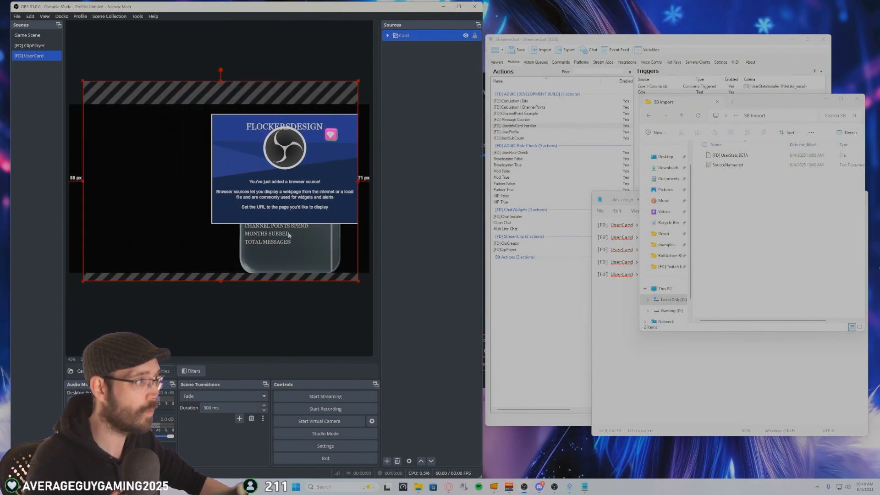
drag(359, 280, 332, 261)
drag(272, 229, 287, 232)
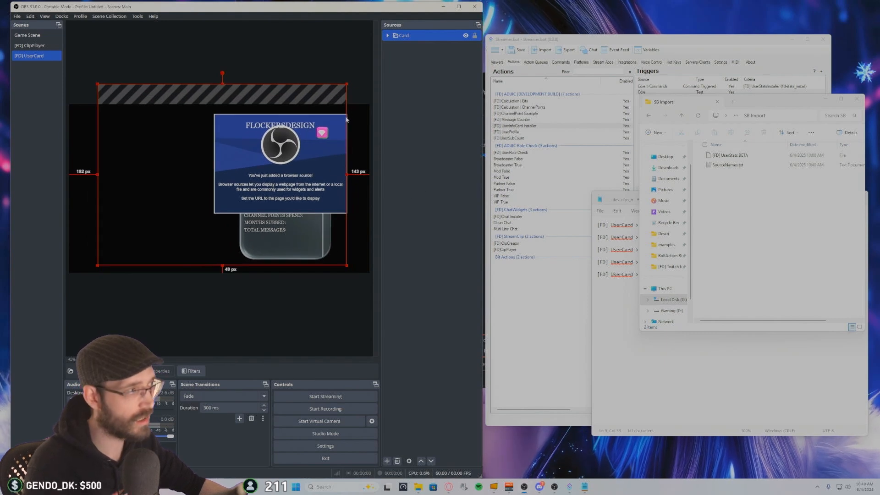
In Streamer.bot, run the [FD] UserRole Check action by testing its [FD] InfoCard command trigger.
click(668, 46)
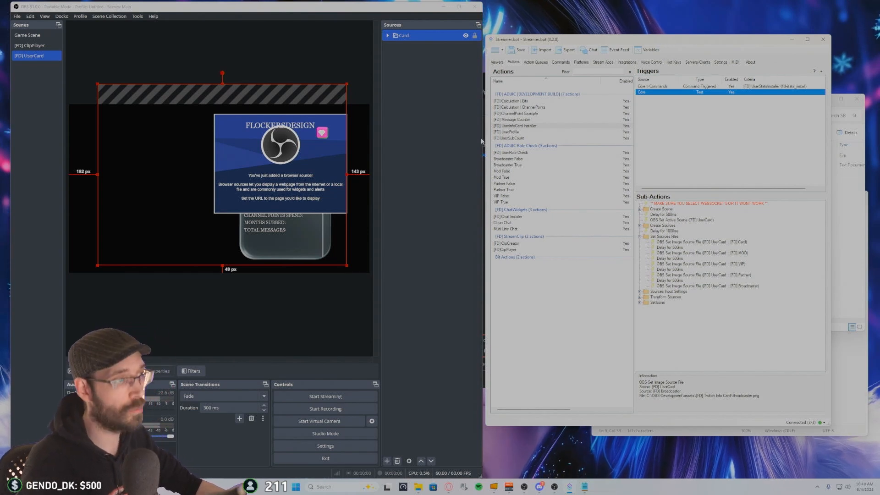
click(516, 155)
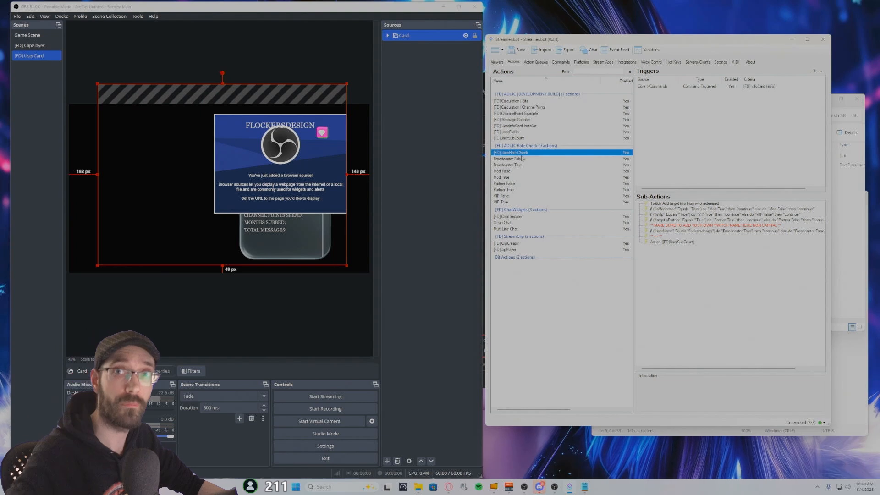
drag(647, 43, 647, 35)
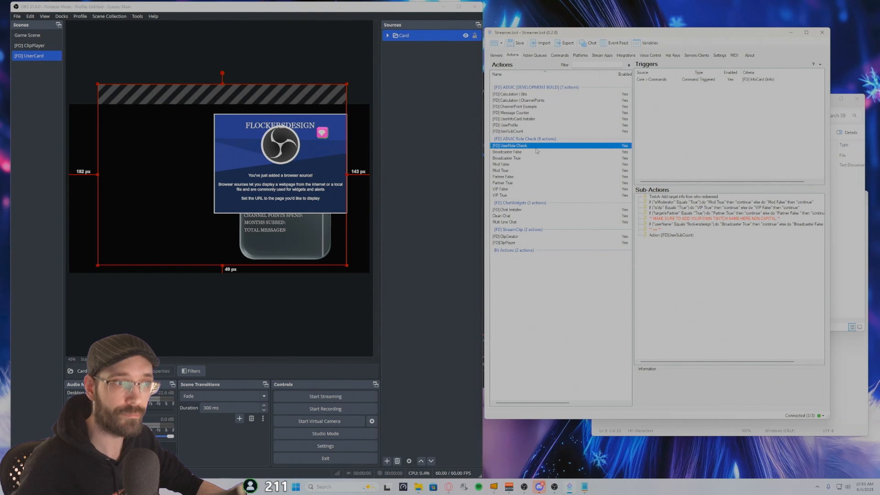
right_click(708, 80)
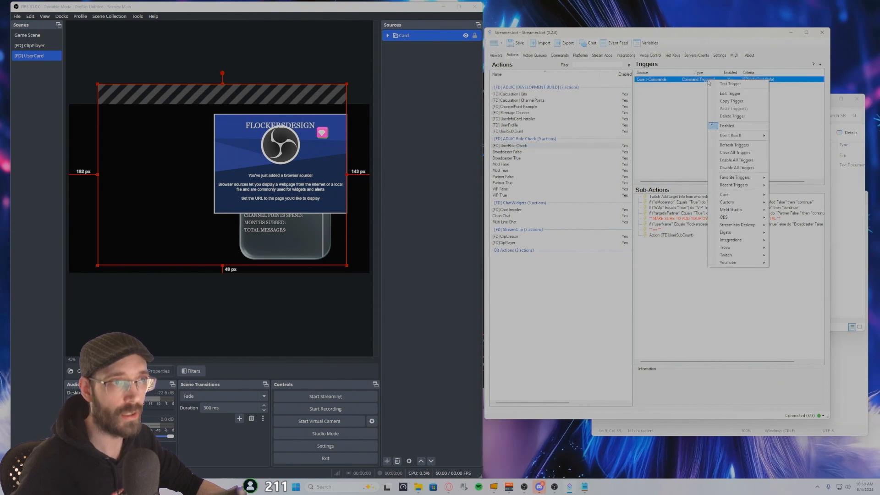
click(683, 89)
right_click(696, 80)
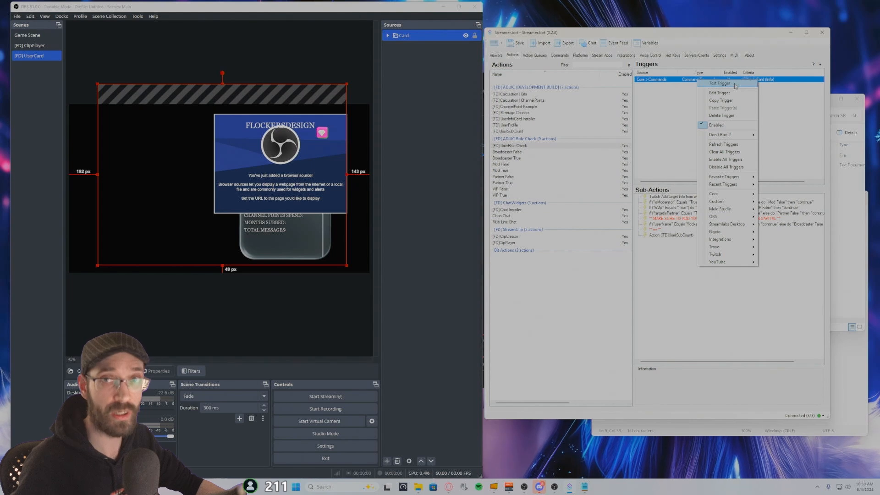
click(720, 84)
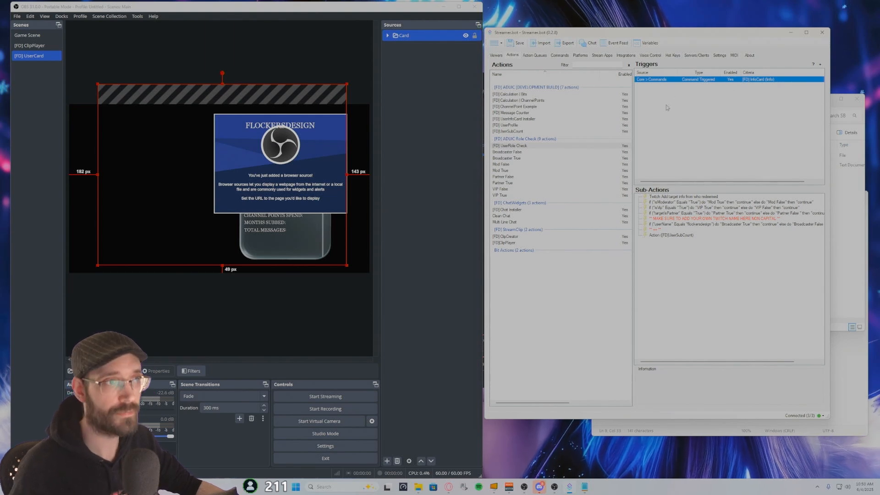
Test the [FD] InfoCard command trigger once more to fill the card with the user's data.
right_click(694, 81)
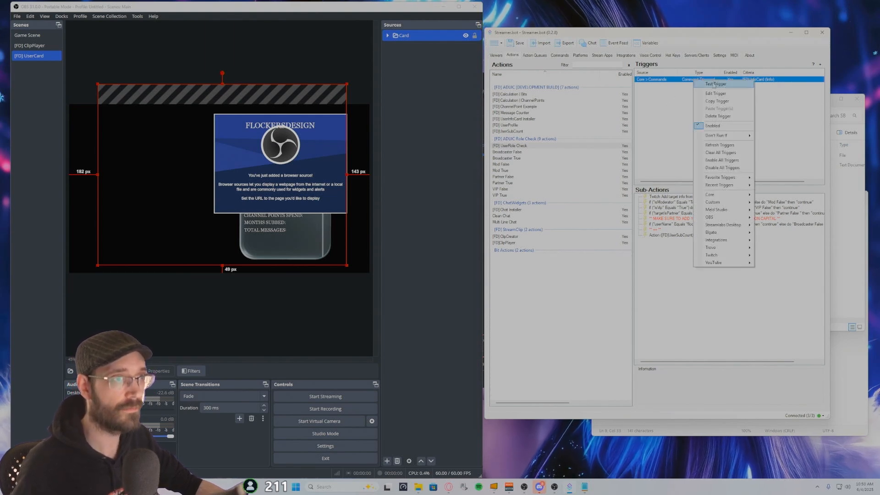
click(721, 85)
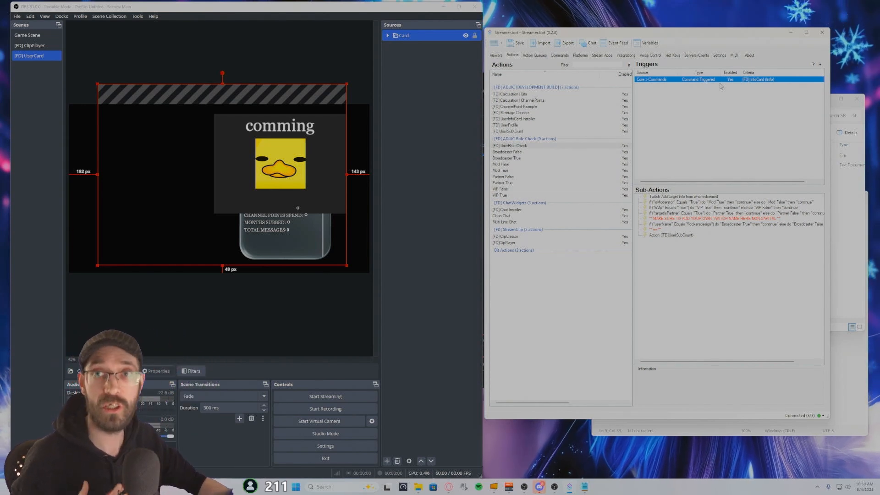
In OBS, expand the Card group and add a User-defined shader effect filter with its default name to [FD] UserProfile.
click(387, 35)
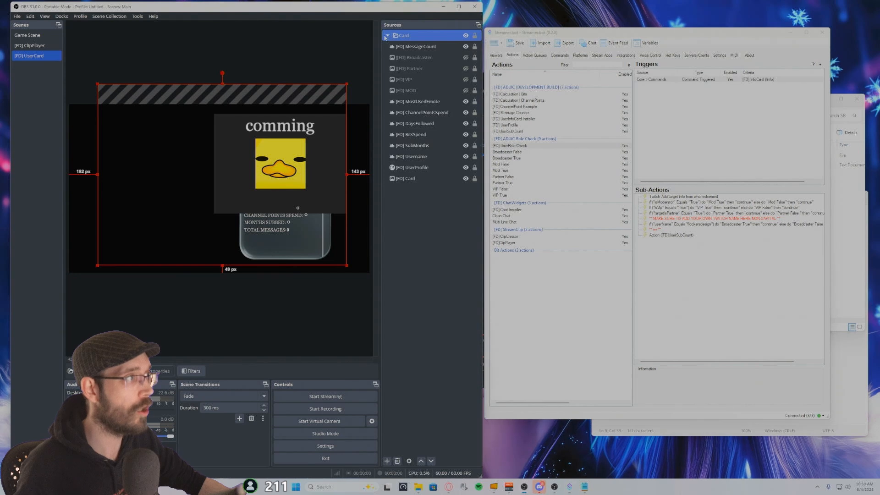
click(439, 179)
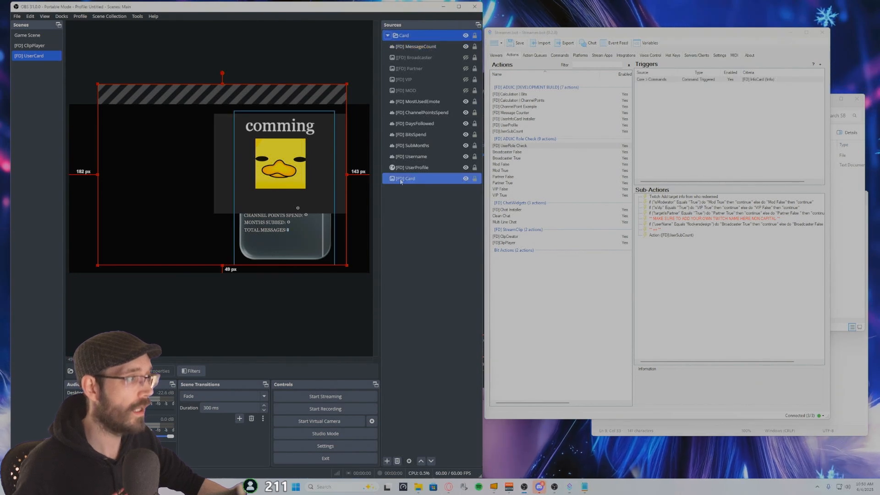
click(426, 168)
click(428, 168)
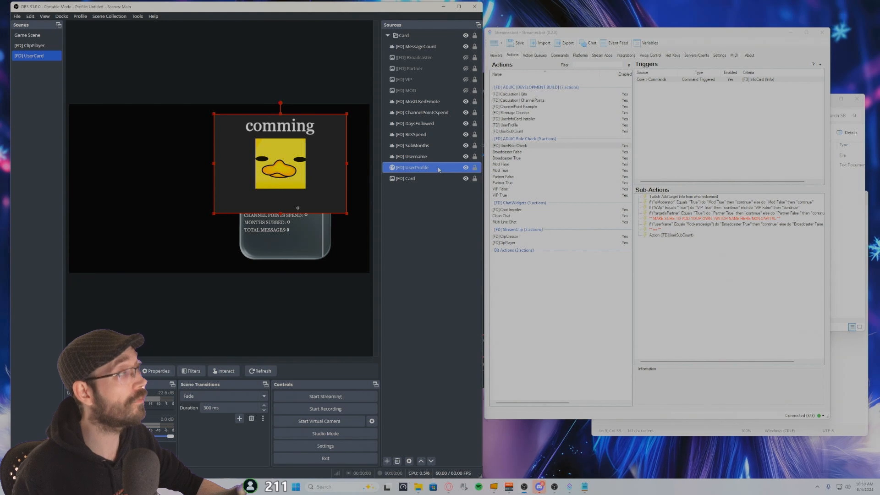
right_click(438, 169)
click(419, 232)
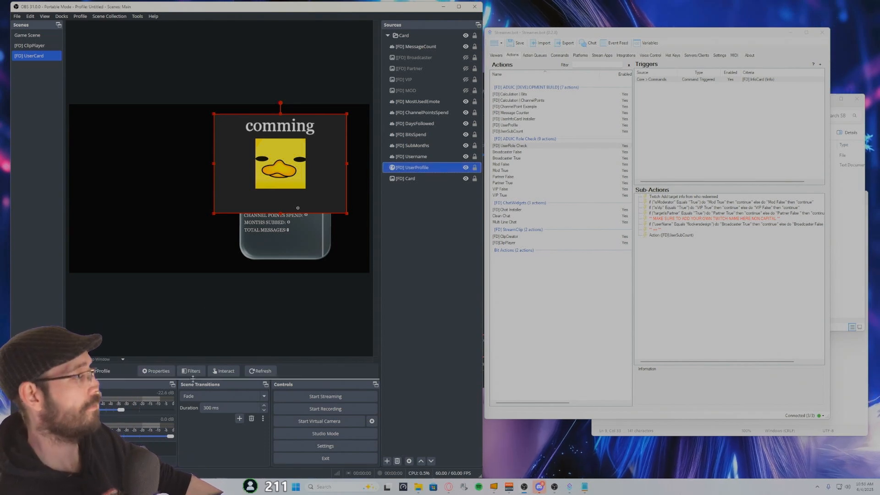
click(191, 372)
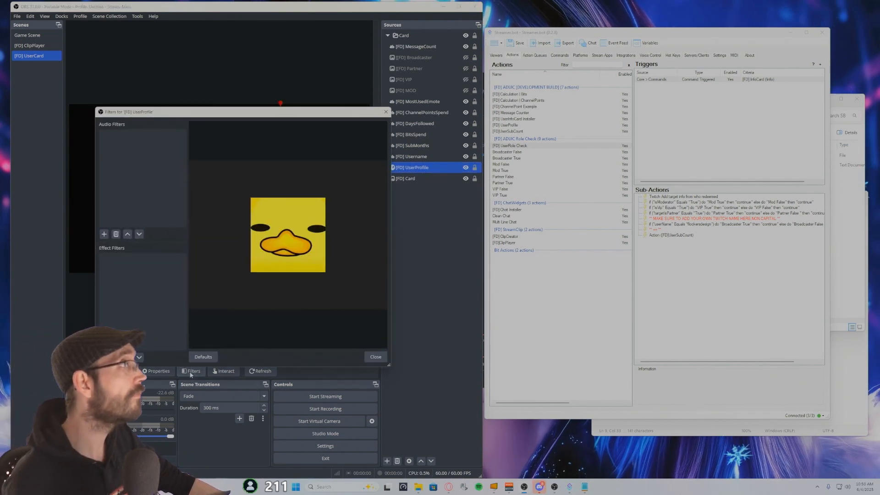
drag(302, 120, 584, 59)
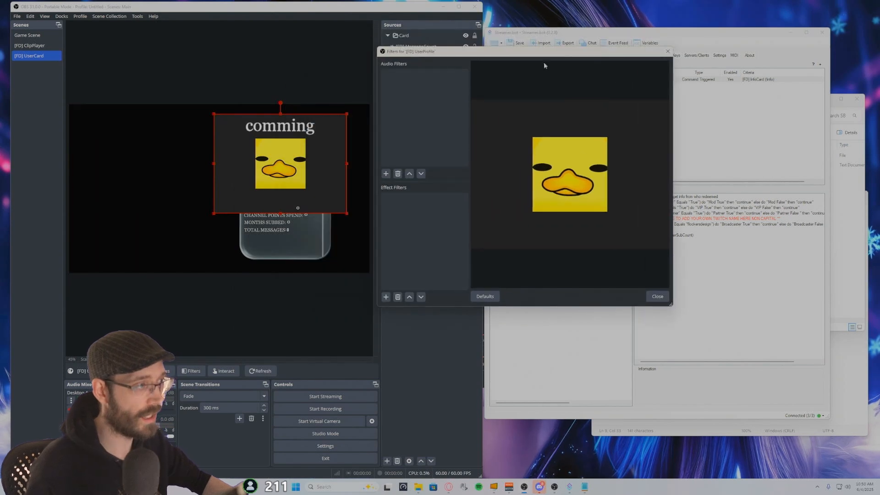
click(387, 297)
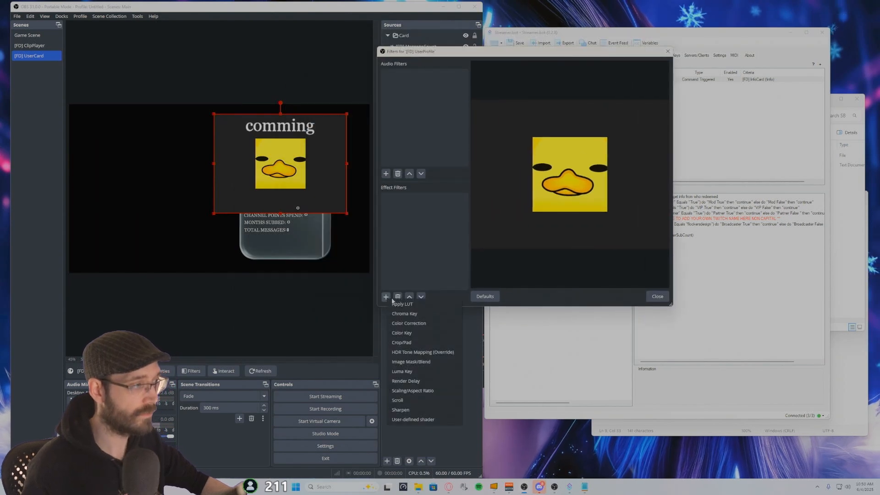
click(421, 419)
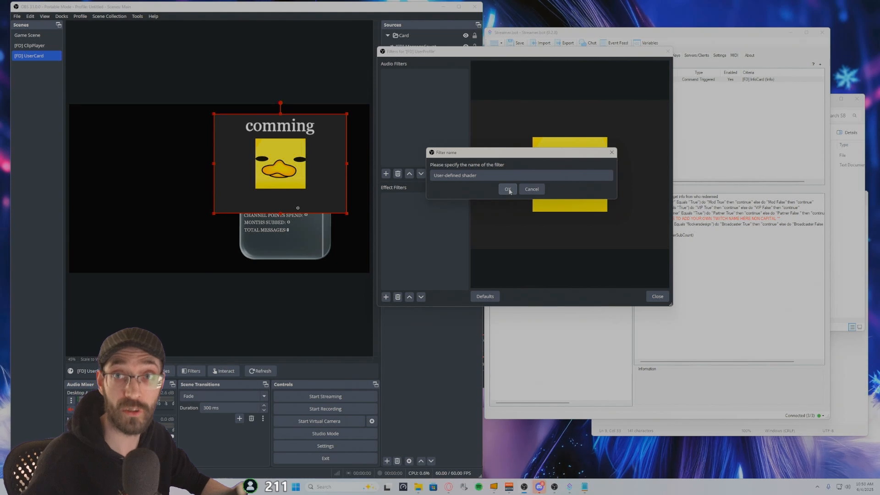
click(508, 189)
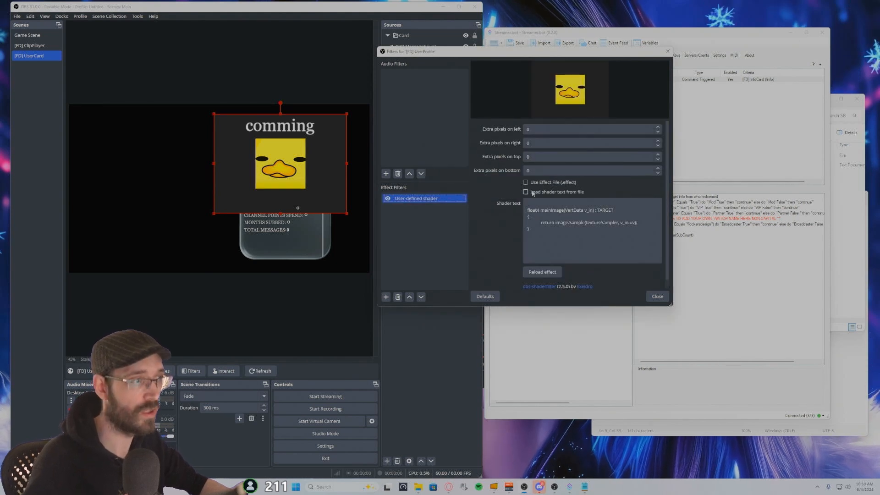
Make the shader filter load its text from file, using circle-mask-filter.shader from the examples folder.
click(526, 192)
click(527, 194)
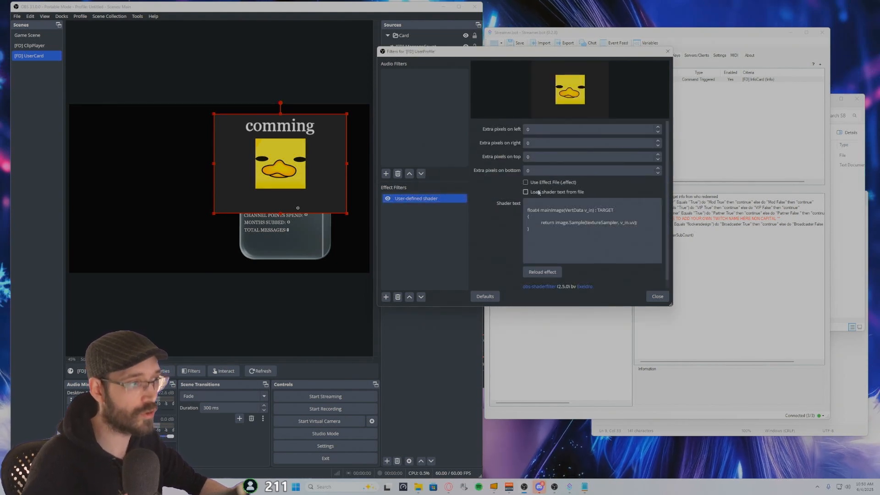
click(532, 192)
click(652, 206)
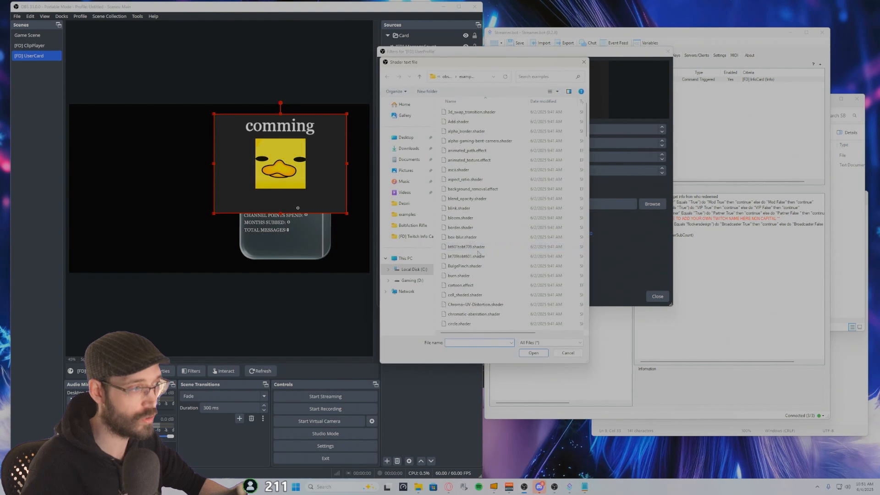
click(456, 278)
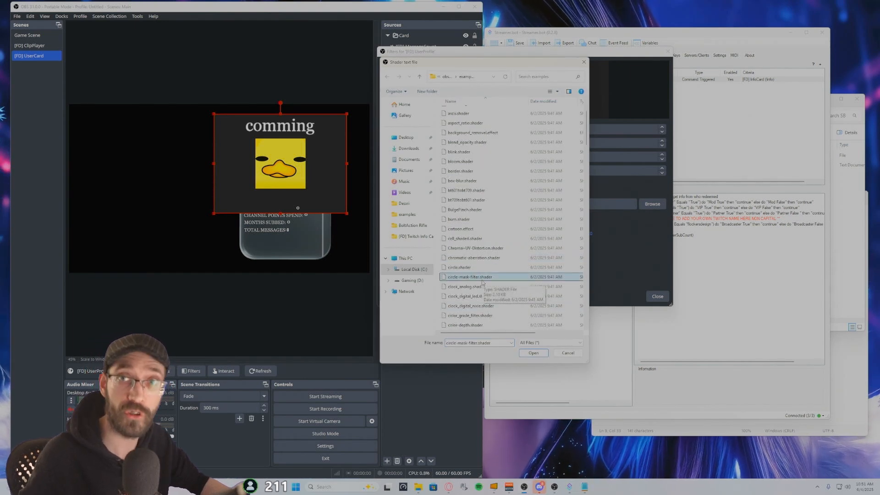
click(470, 268)
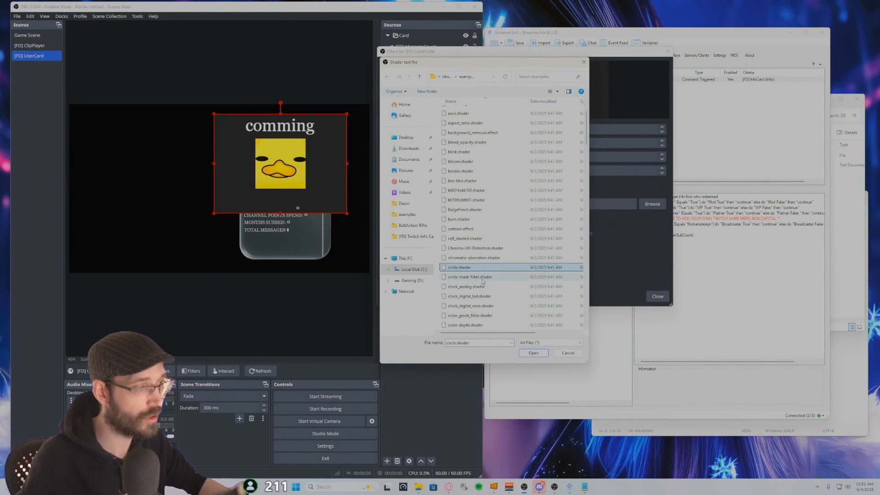
click(481, 278)
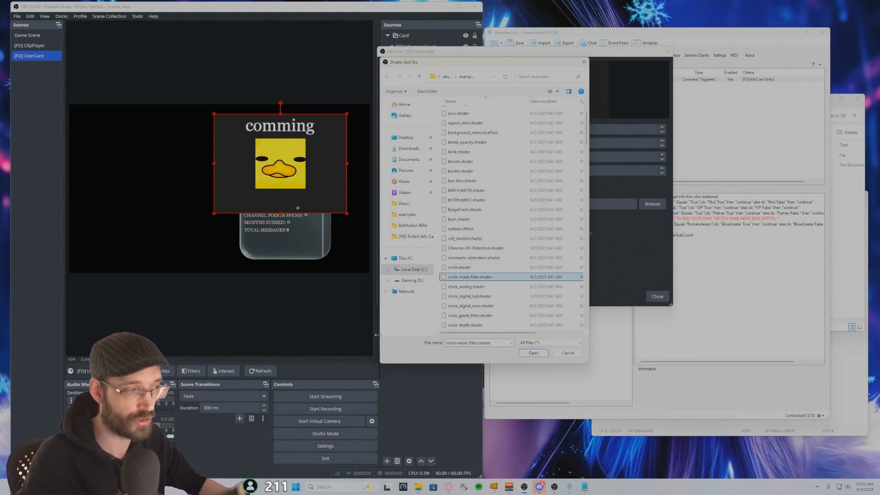
click(533, 353)
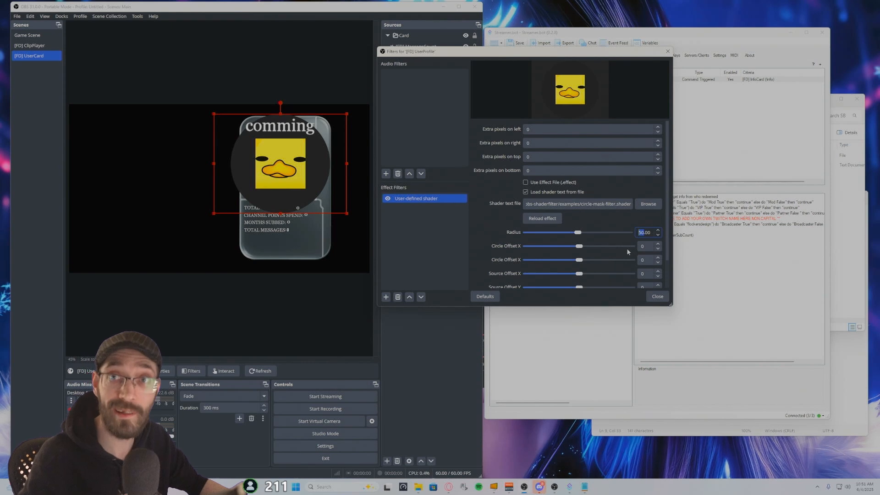
Set the circle mask's radius to 25, close the filter settings and deselect the source.
text(25)
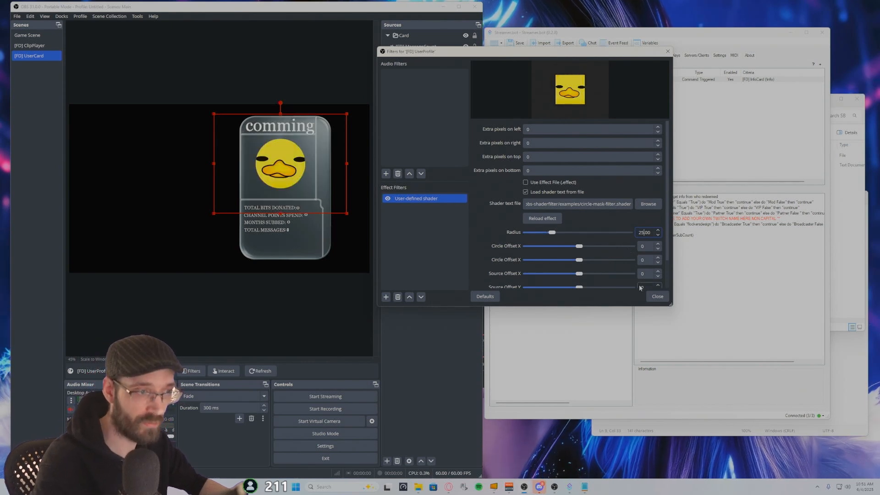
click(654, 300)
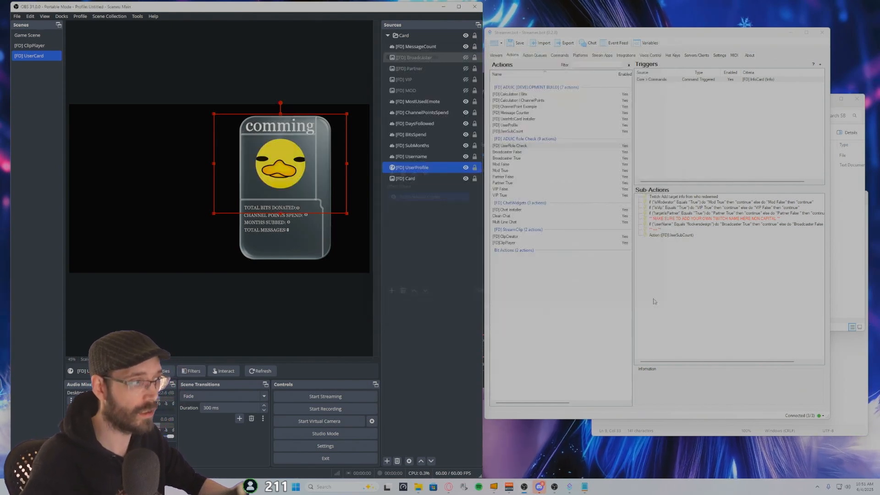
click(461, 278)
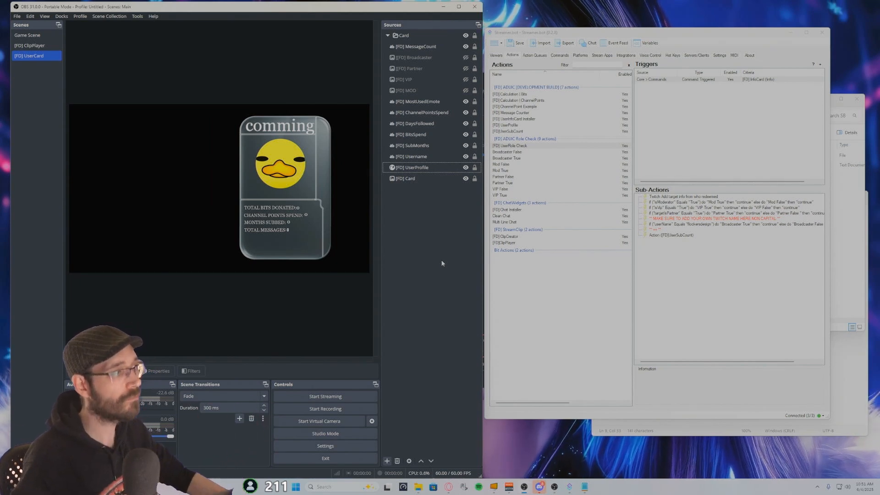
Scale the Card group down and place it about 98 px above the canvas's lower edge and 113 px from its right edge.
click(404, 36)
drag(258, 193, 219, 196)
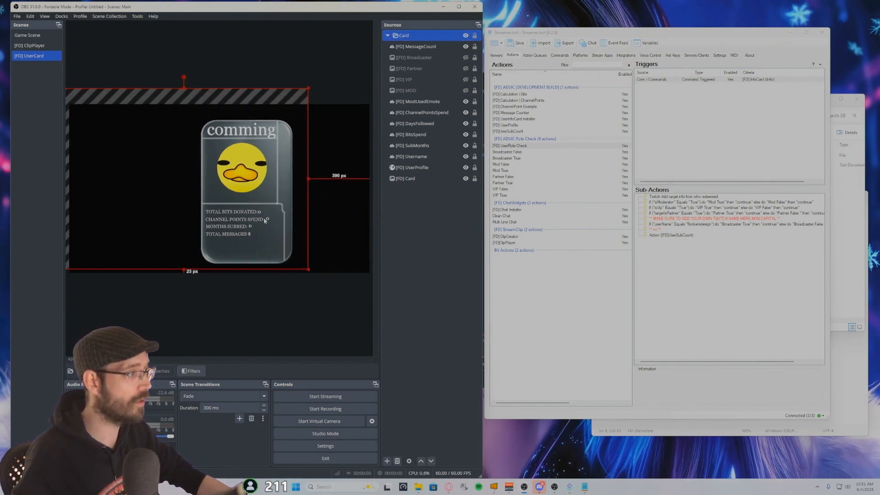
drag(309, 271, 294, 259)
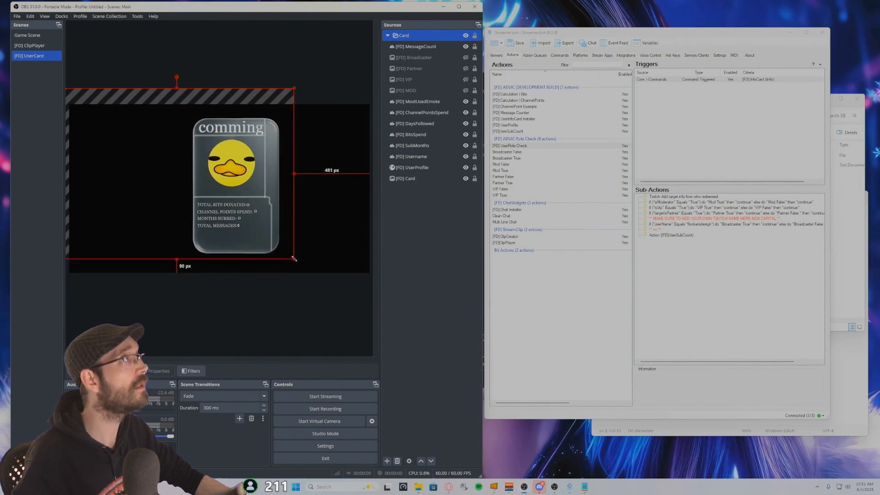
drag(252, 198, 318, 203)
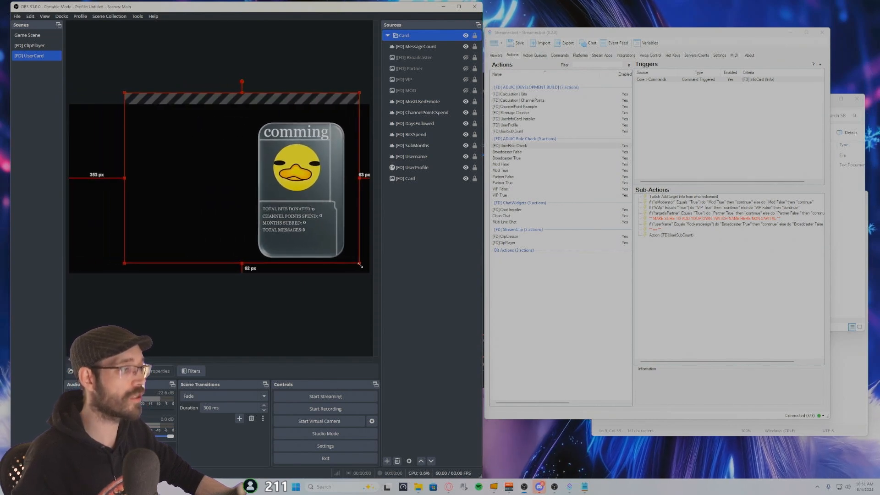
drag(361, 266, 352, 258)
In Streamer.bot, examine the [FD] UserProfile action's source visibility sub-actions and the scenes selectable for showing [FD] UserCard, leaving them unchanged.
click(524, 146)
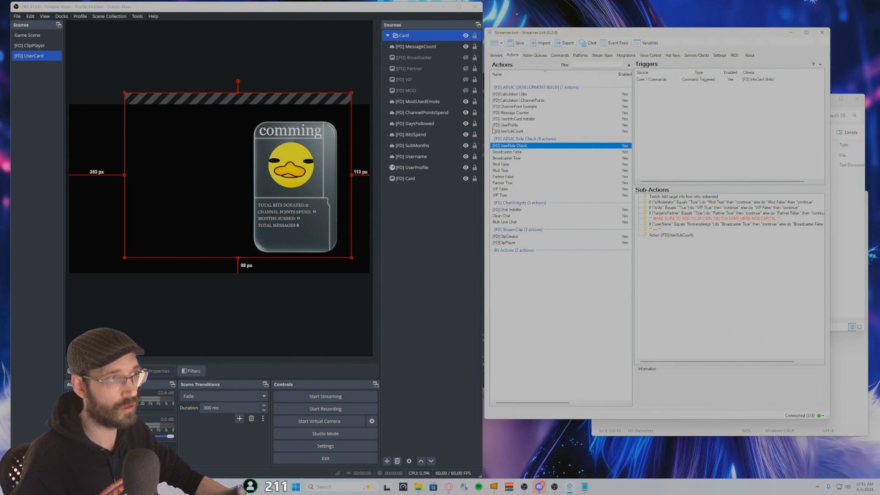
click(518, 125)
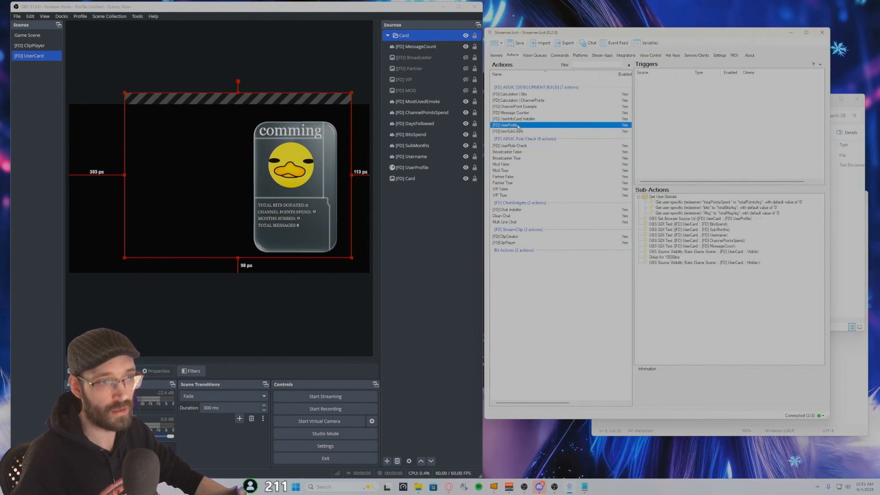
click(741, 252)
click(742, 257)
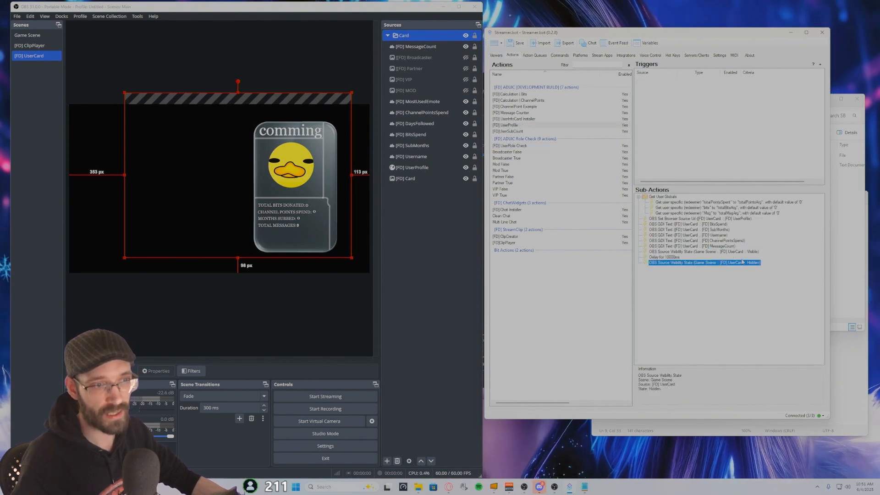
click(741, 253)
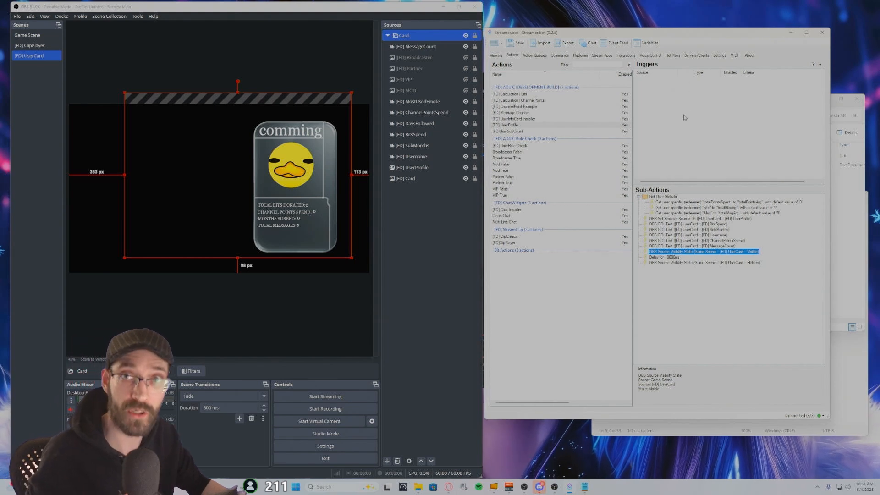
double_click(689, 252)
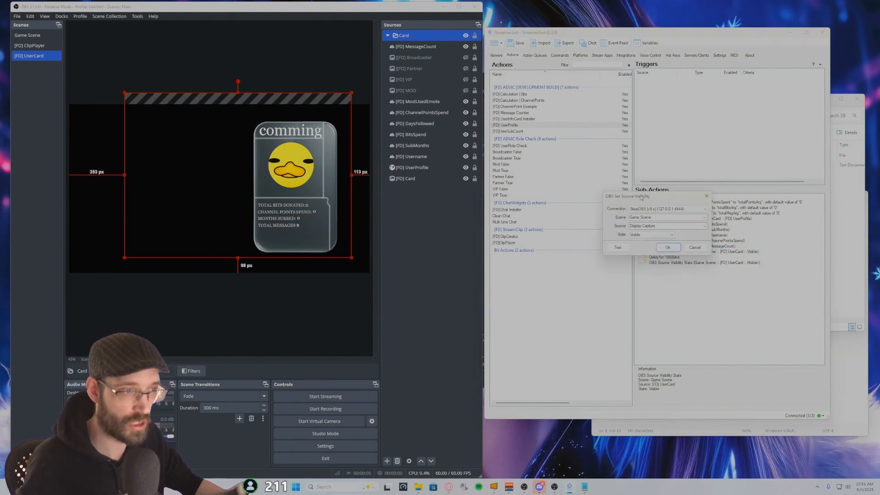
drag(662, 201, 650, 194)
click(660, 211)
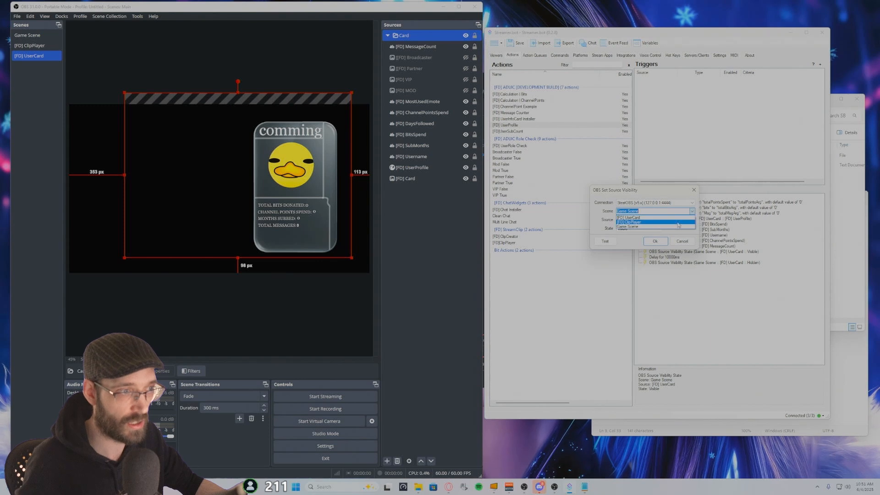
click(646, 195)
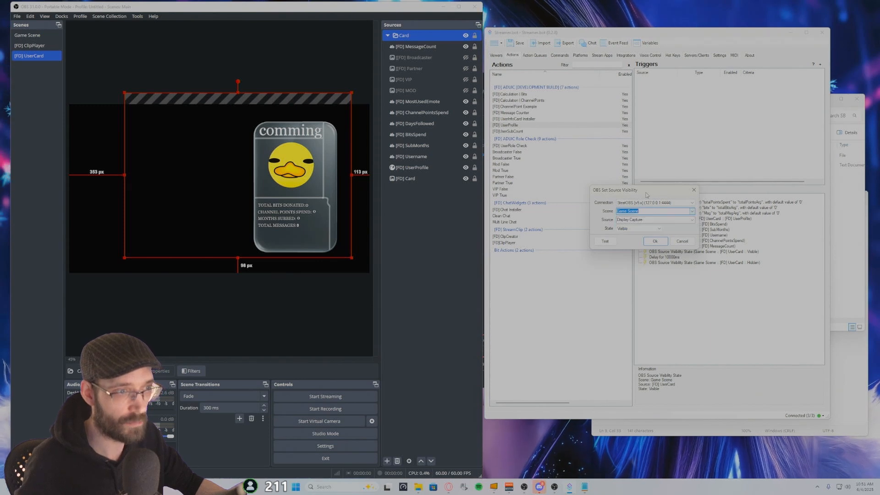
click(687, 243)
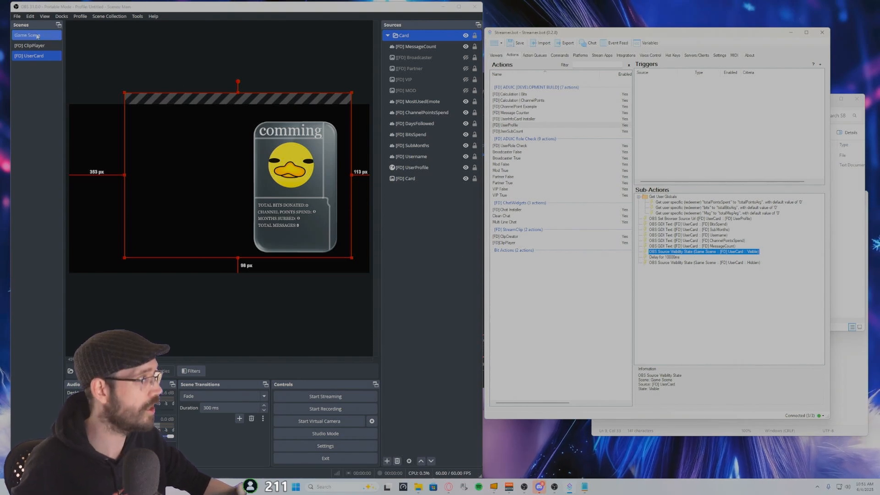
Add the existing [FD] UserCard scene as a source in the Game Scene.
click(22, 59)
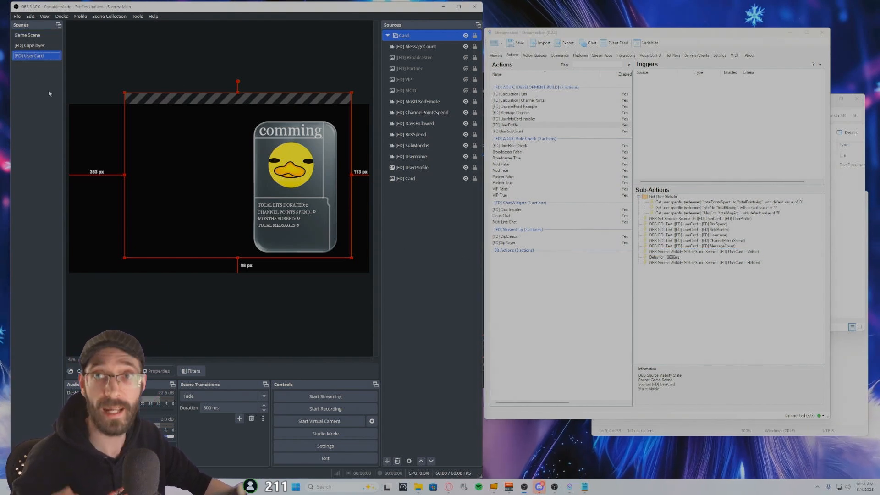
click(33, 36)
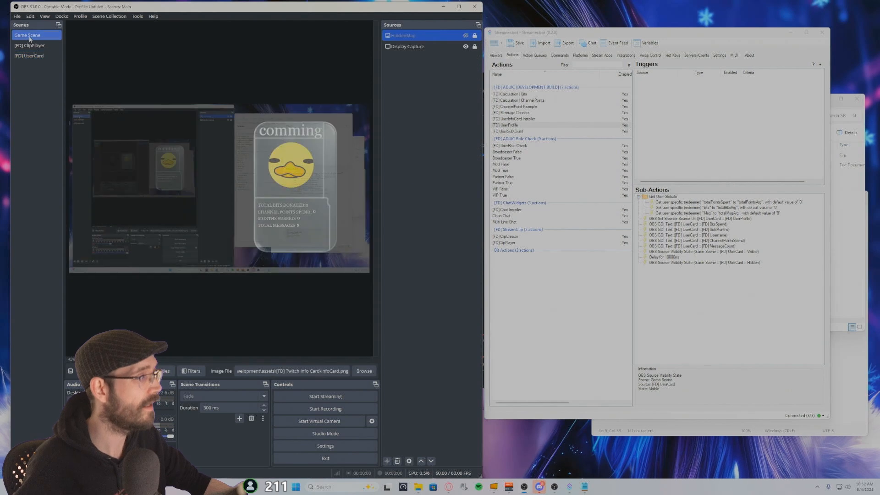
right_click(404, 102)
mouse_move(439, 108)
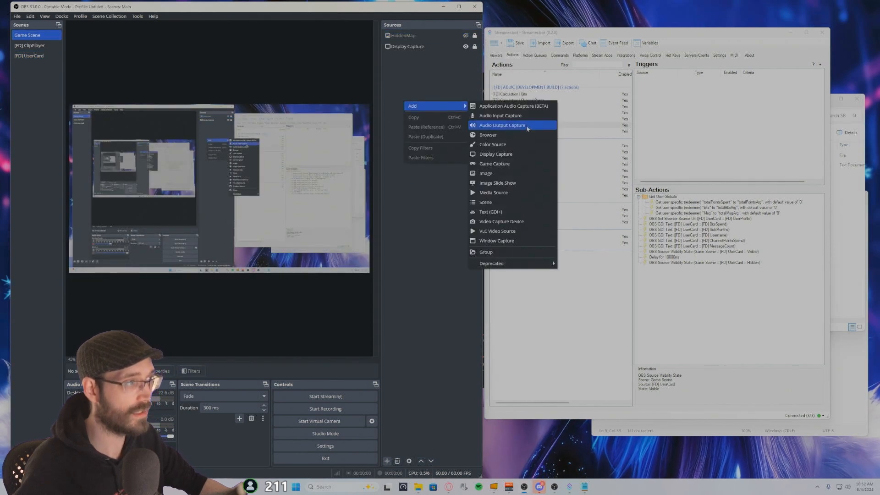
click(524, 202)
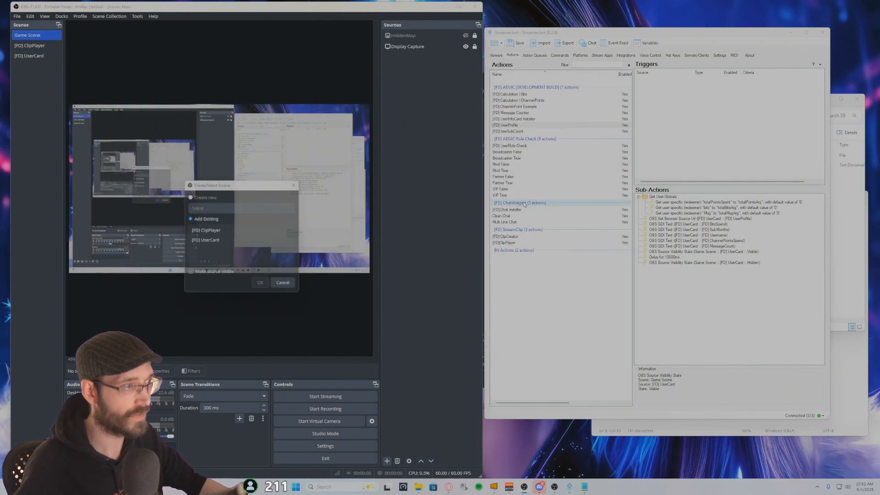
click(206, 241)
click(263, 286)
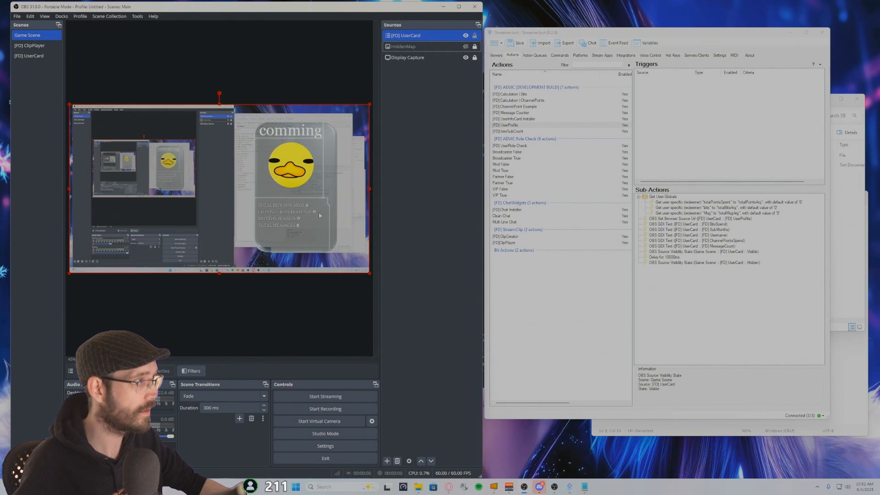
Scale the [FD] UserCard source down, place it about 72 px below the canvas's upper edge and 164 px above its lower edge, and hide it.
drag(369, 273, 304, 236)
drag(243, 193, 329, 200)
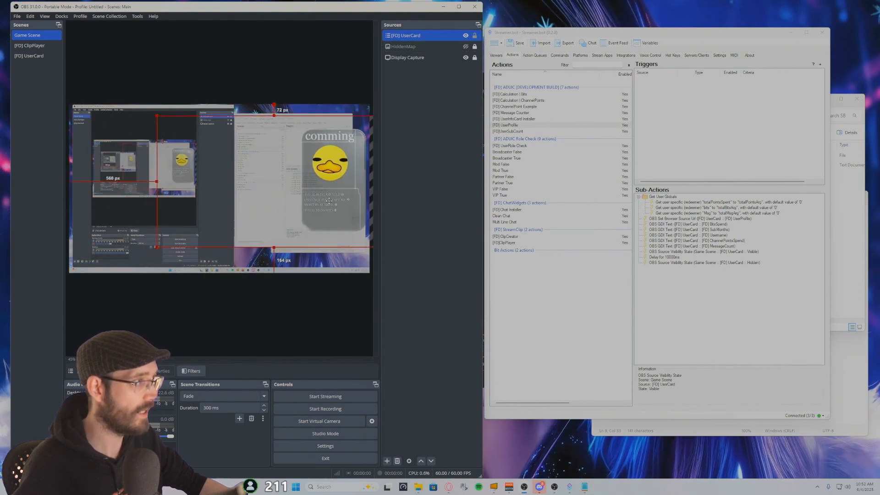
click(465, 36)
click(466, 35)
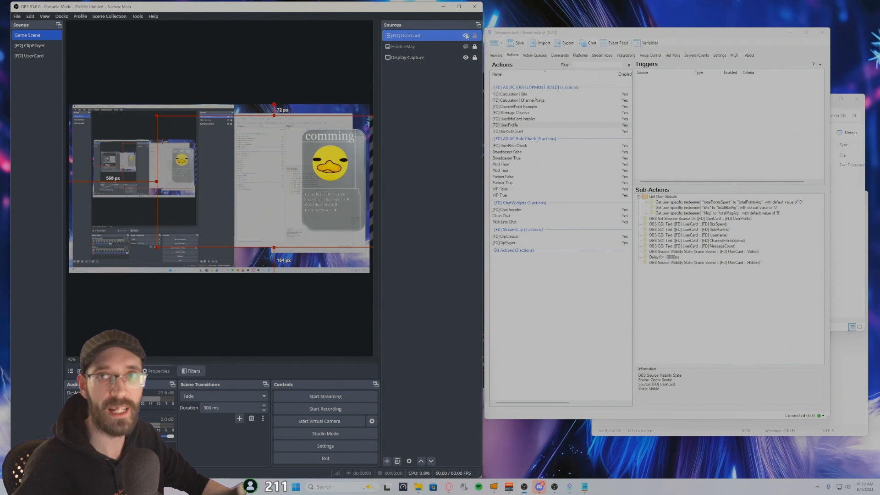
click(466, 35)
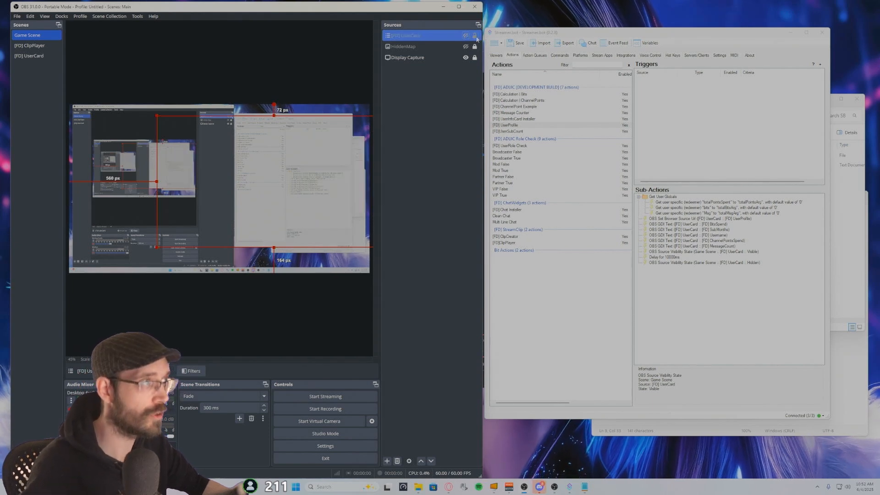
Show the [FD] UserCard scene, send !info in the Twitch chat pop-out and move the chat window off the card preview.
click(43, 56)
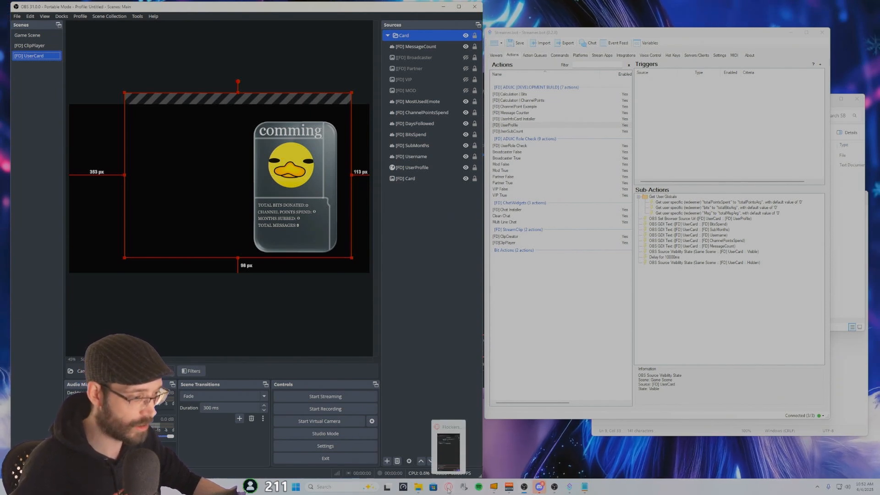
click(449, 446)
click(479, 364)
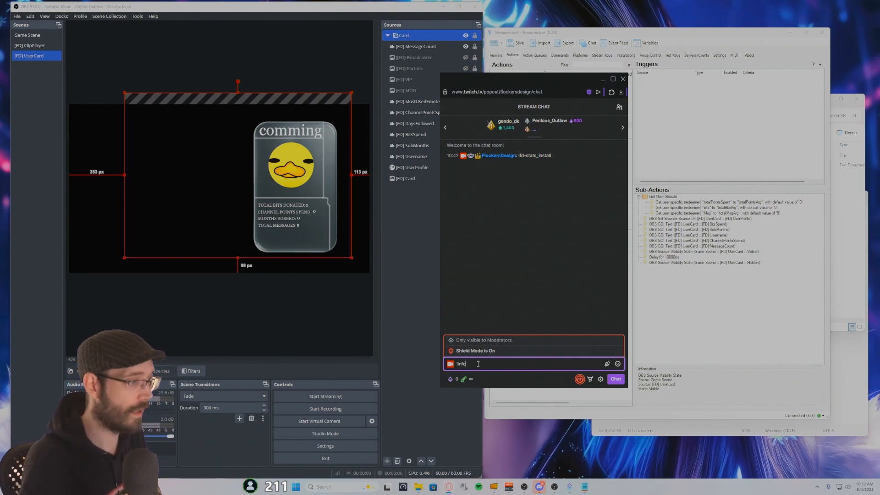
key(Return)
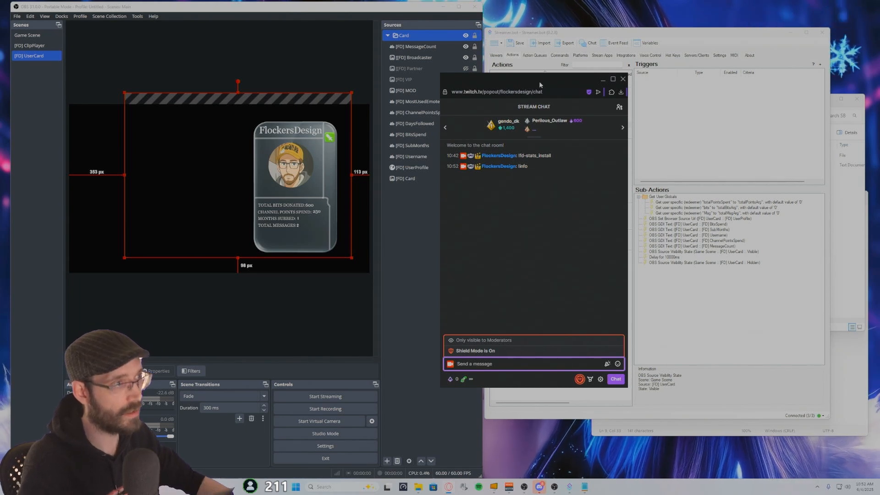
drag(534, 79, 596, 89)
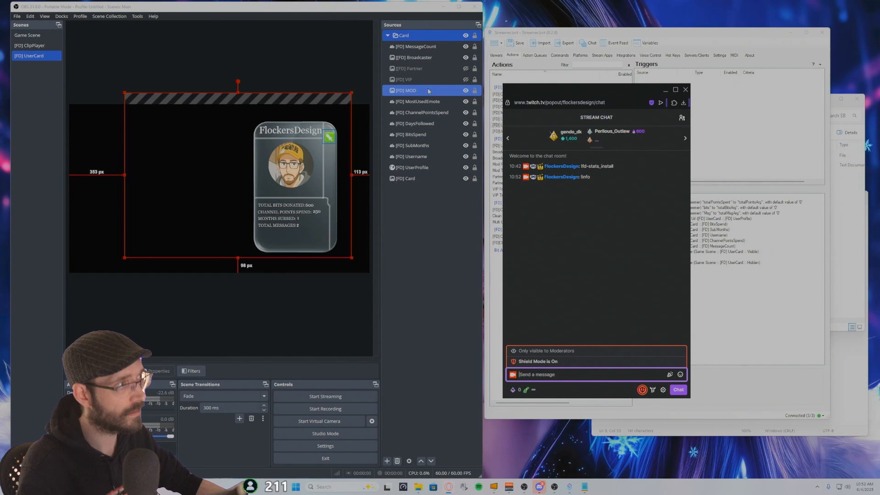
Check the [FD] Broadcaster source's image file in its properties, leaving it unchanged, and reposition the chat window.
click(426, 59)
double_click(425, 59)
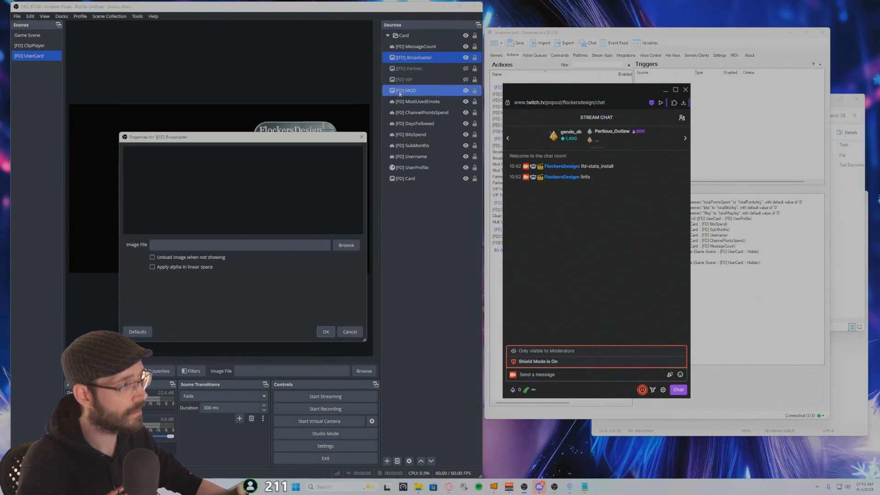
click(361, 137)
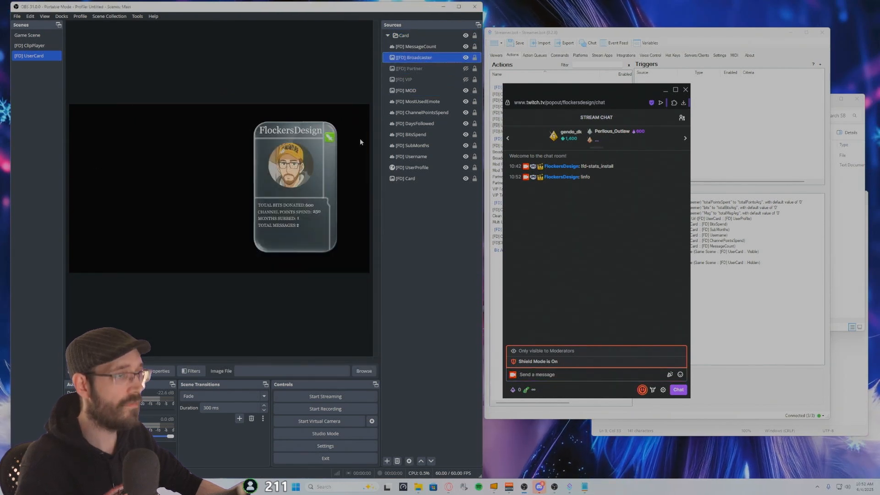
drag(568, 87, 329, 124)
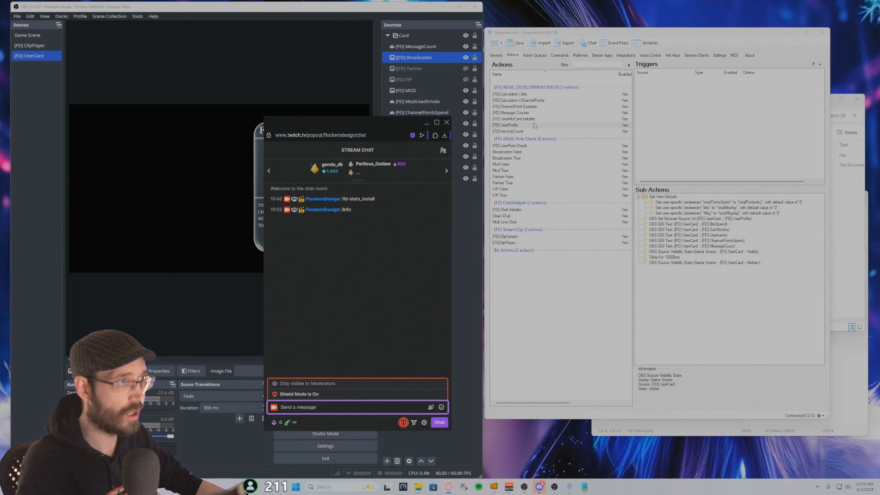
Set the [FD] Broadcaster source's image file to Broadcaster.png from OBS-Development's assets, [FD] Twitch Info Card folder.
click(414, 60)
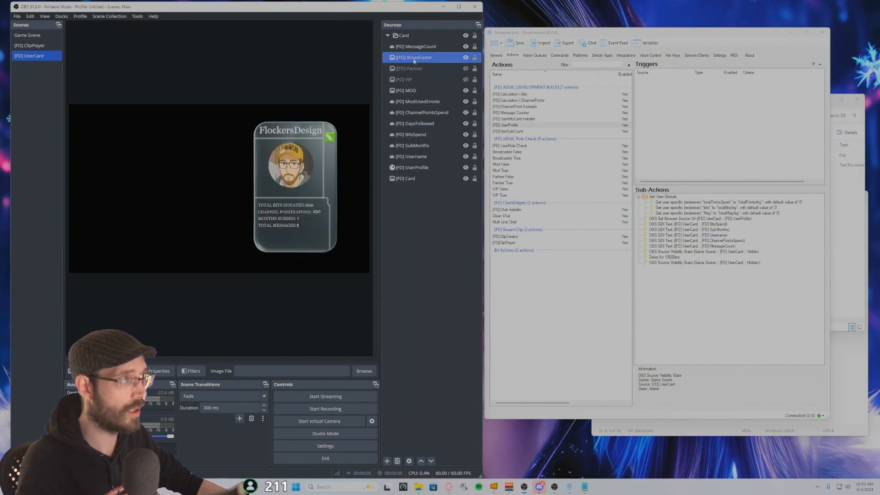
double_click(413, 58)
click(341, 245)
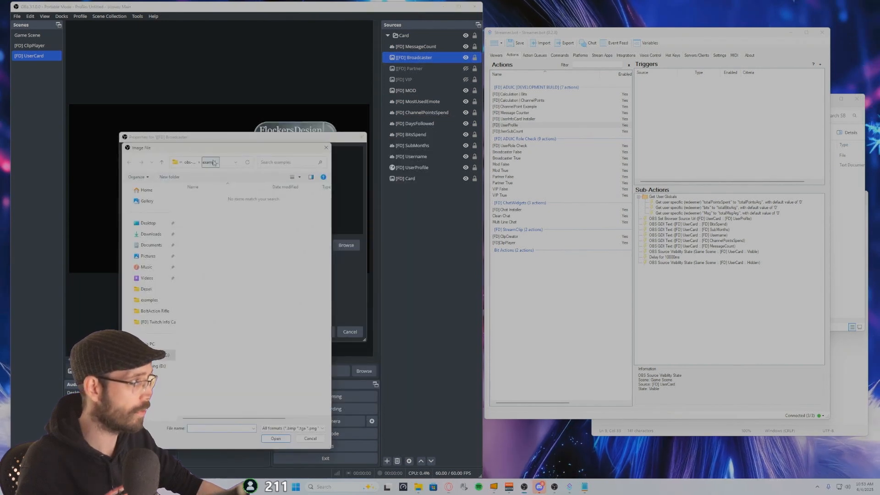
click(163, 355)
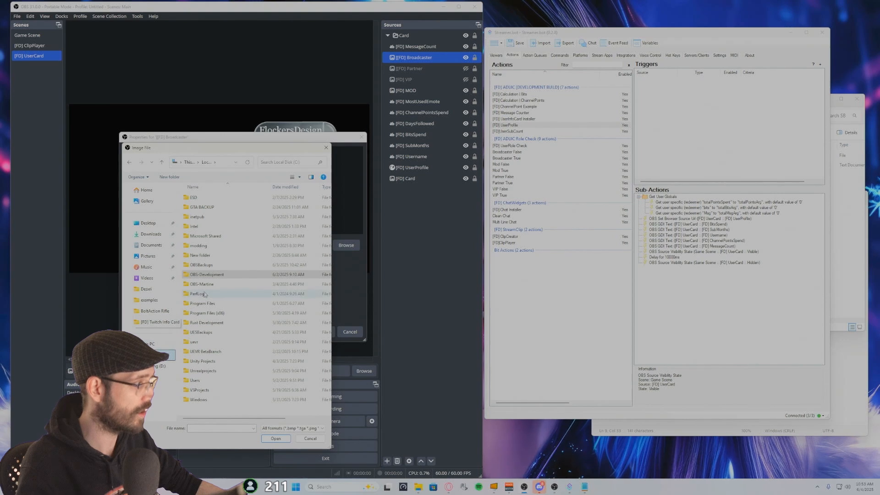
double_click(207, 273)
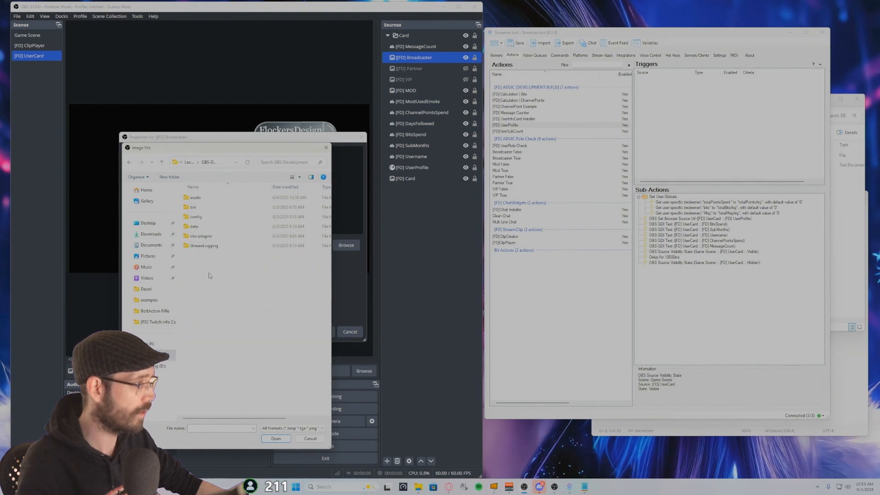
double_click(222, 200)
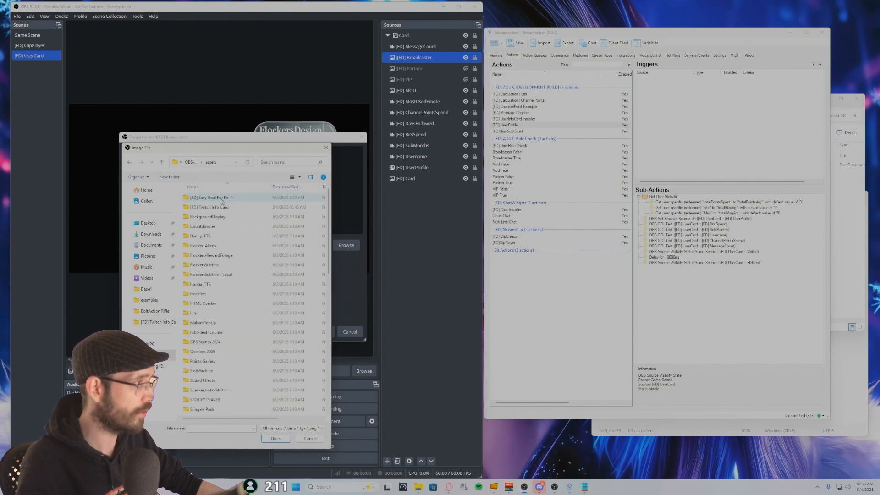
double_click(268, 210)
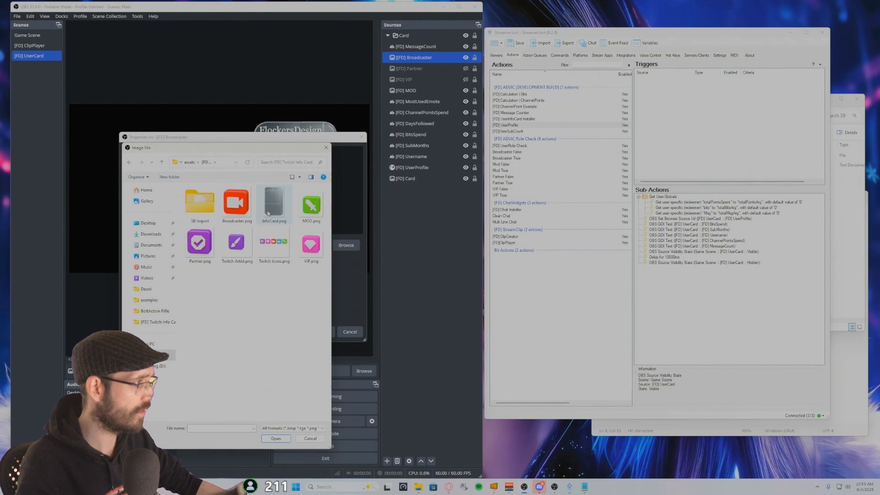
double_click(237, 210)
click(326, 331)
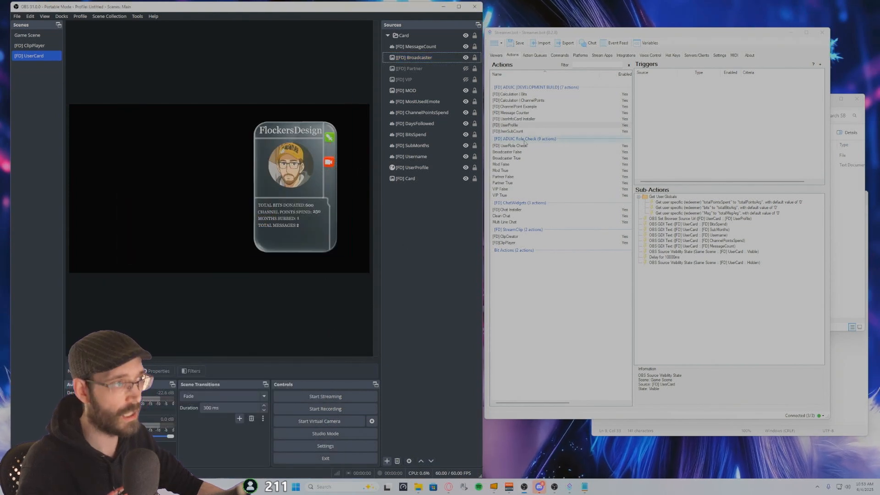
In Streamer.bot's [FD] UserInfoCard Installer action, open the [FD] Broadcaster image source sub-action, review its Broadcaster.png file and test it.
click(527, 120)
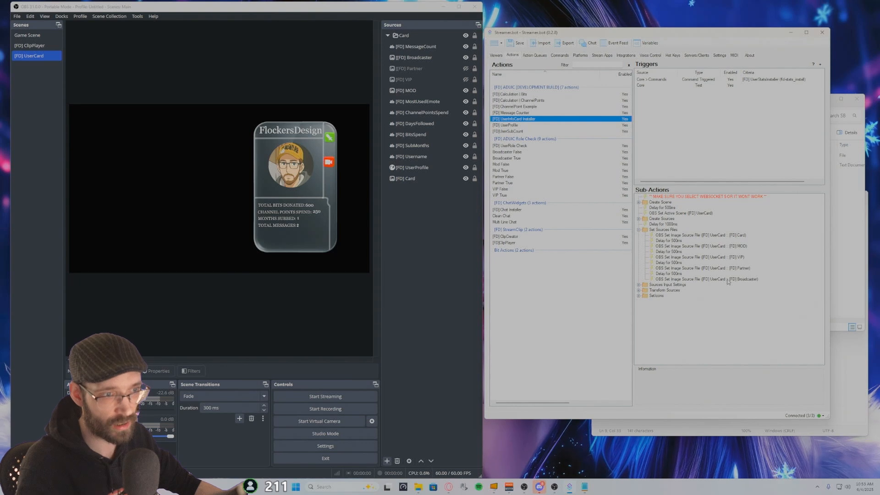
double_click(743, 279)
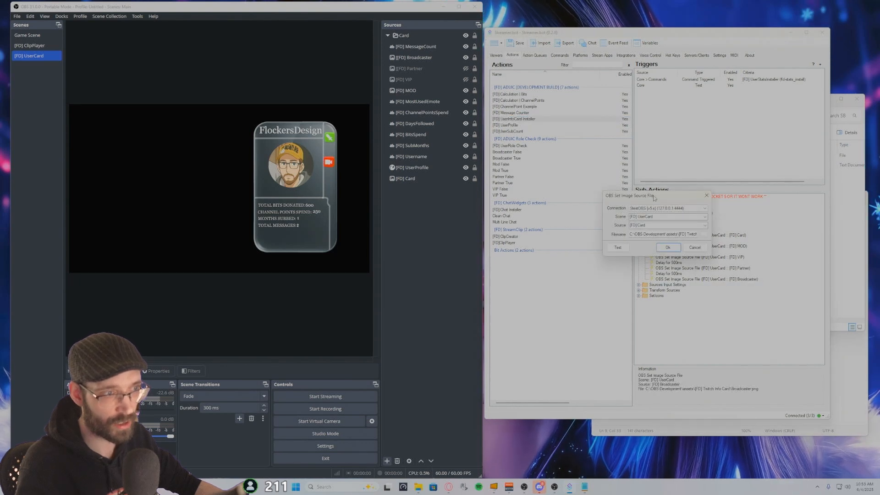
drag(653, 198, 623, 197)
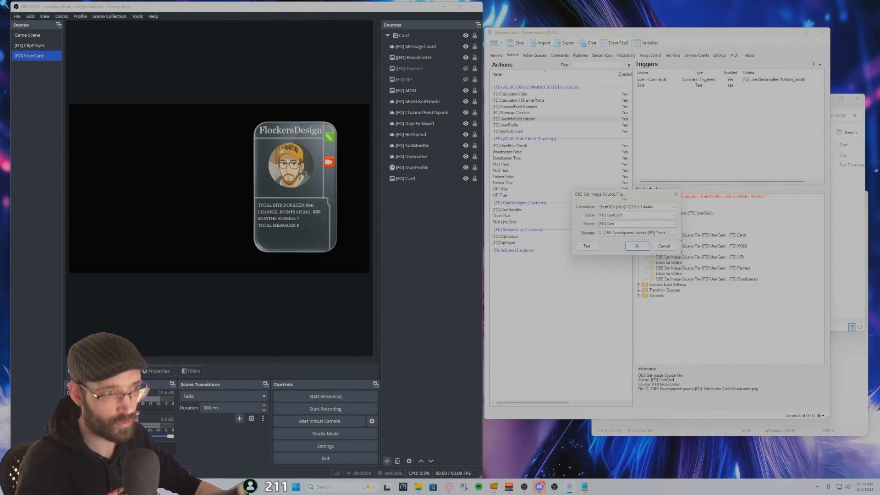
click(673, 233)
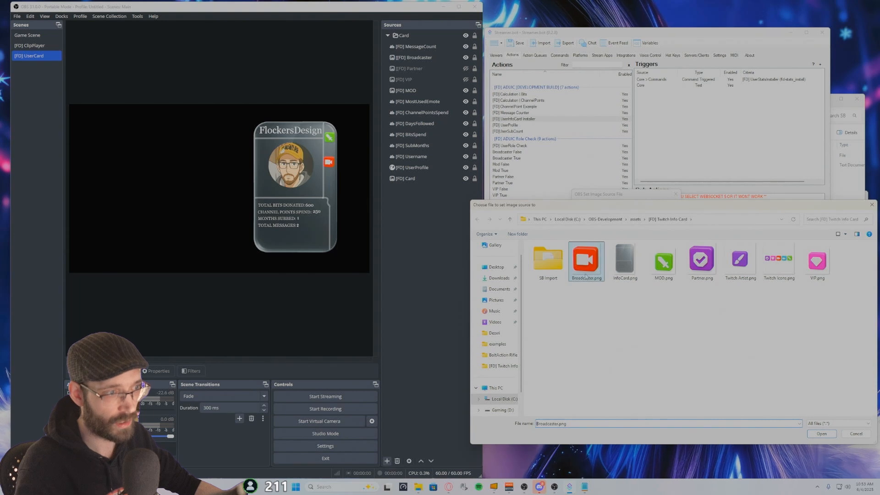
click(785, 431)
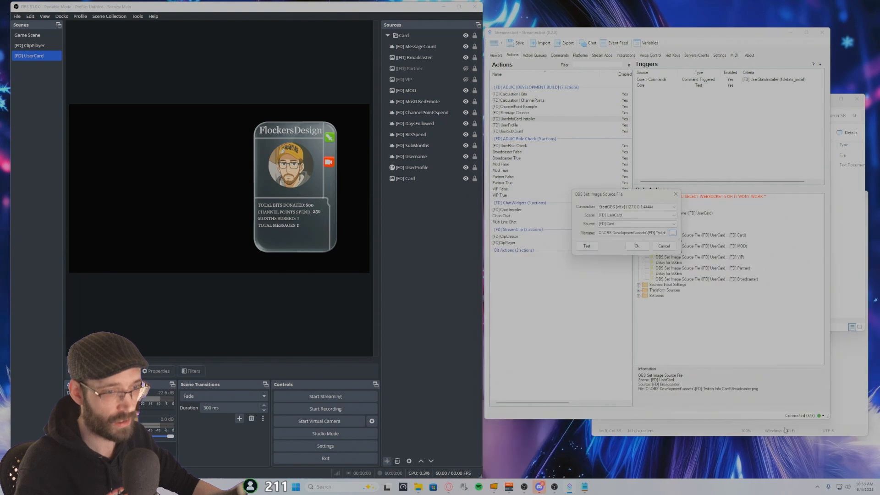
click(588, 248)
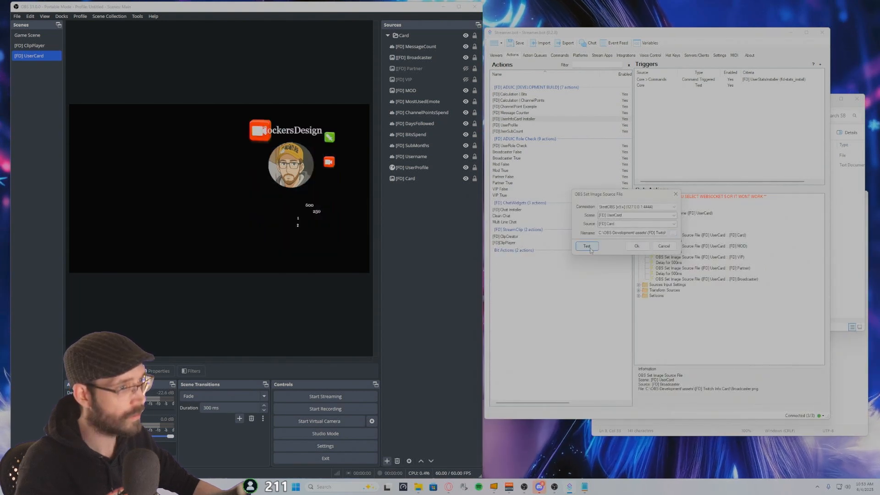
Look through the sources selectable in the image source sub-action and cancel the dialog without changes.
click(674, 224)
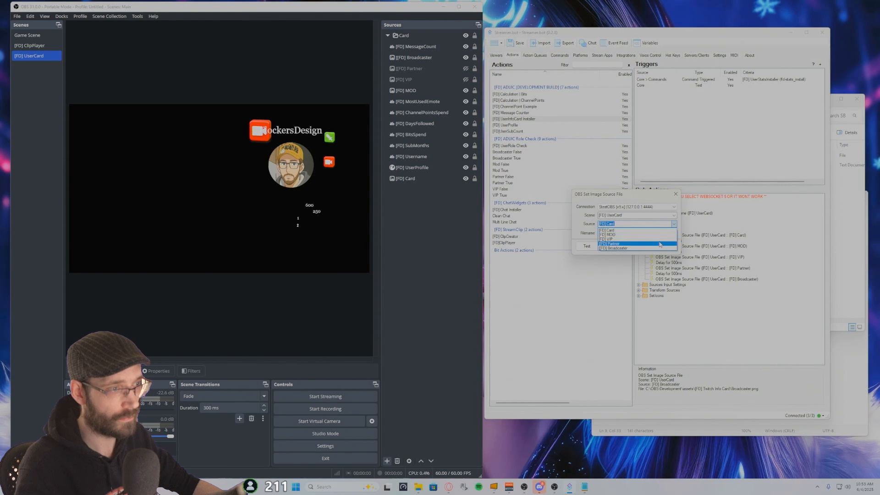
click(469, 264)
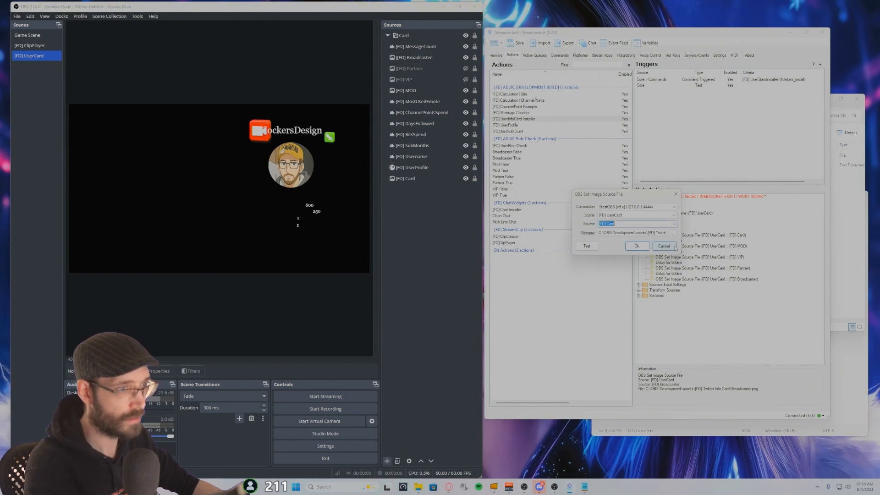
click(665, 246)
In OBS, set the [FD] Card source's image file to InfoCard.png and check the [FD] Broadcaster source's properties without changing them.
click(458, 268)
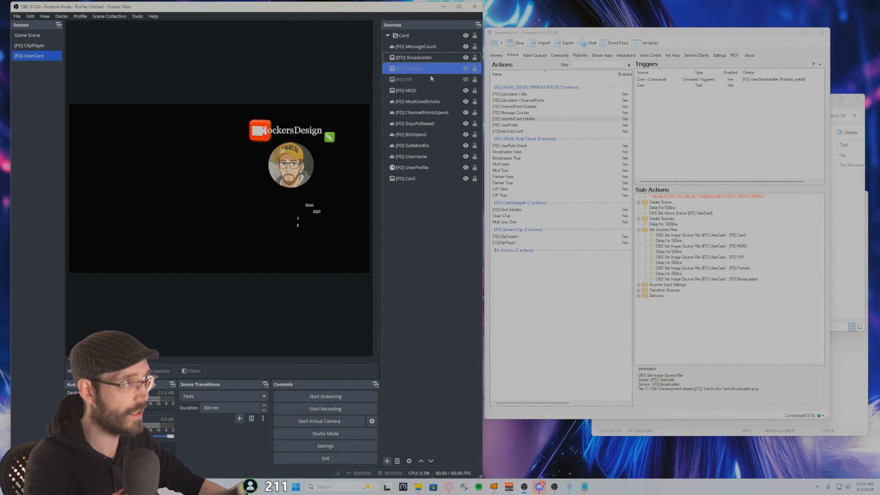
double_click(428, 178)
click(346, 245)
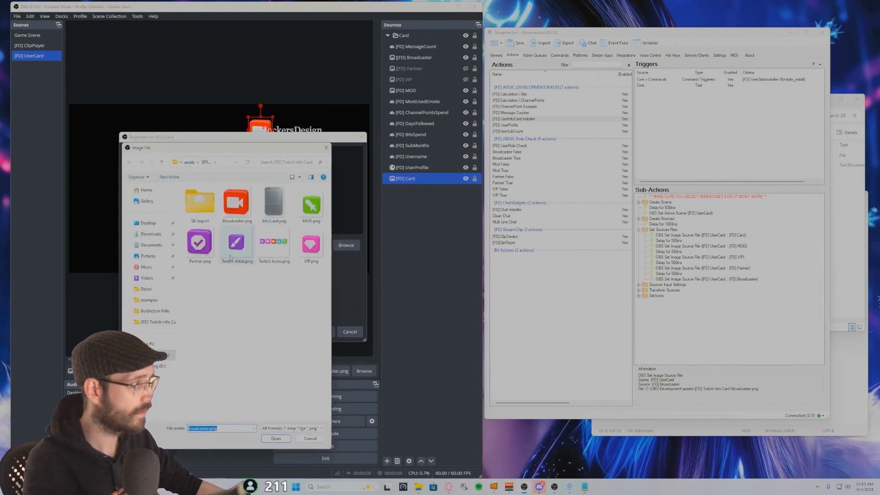
double_click(274, 206)
click(326, 332)
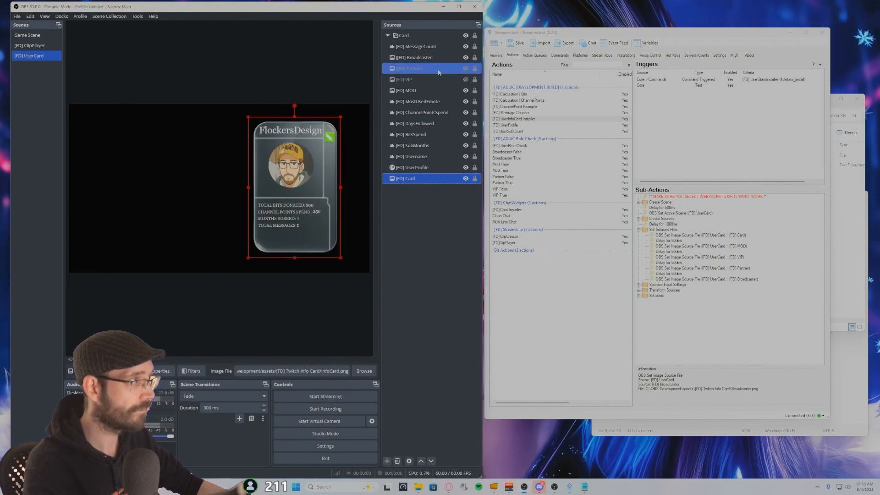
double_click(431, 57)
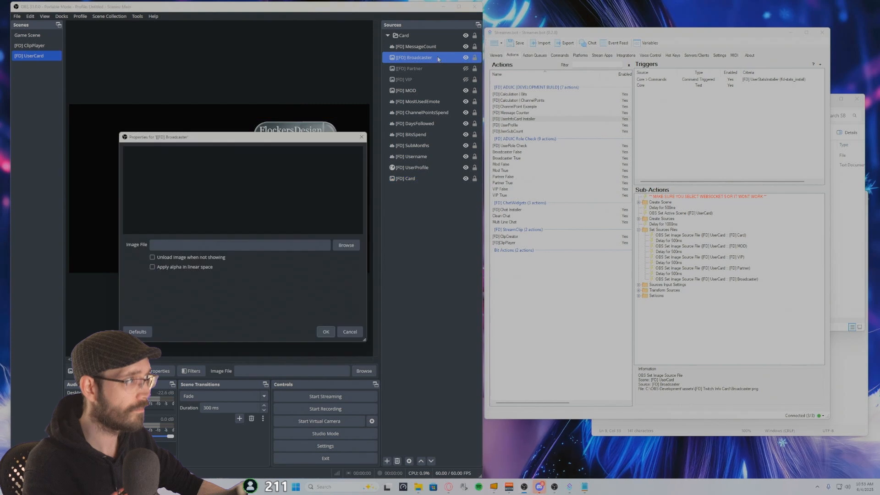
click(350, 332)
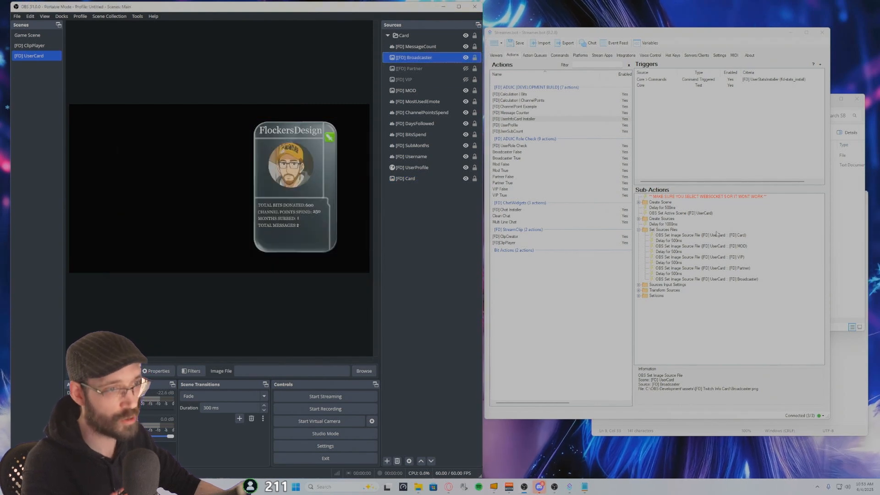
Compare the Broadcaster source name in the installer's image source sub-action with the OBS source and its properties, cancelling both dialogs without changes.
double_click(745, 280)
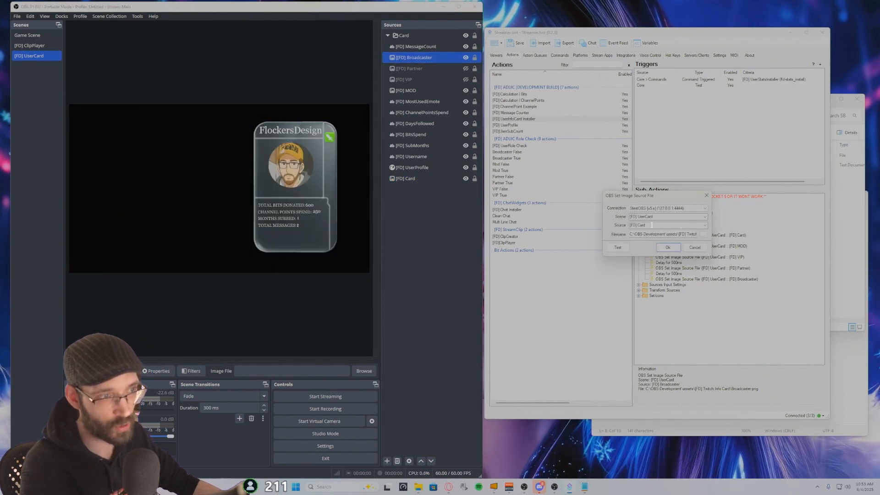
click(644, 243)
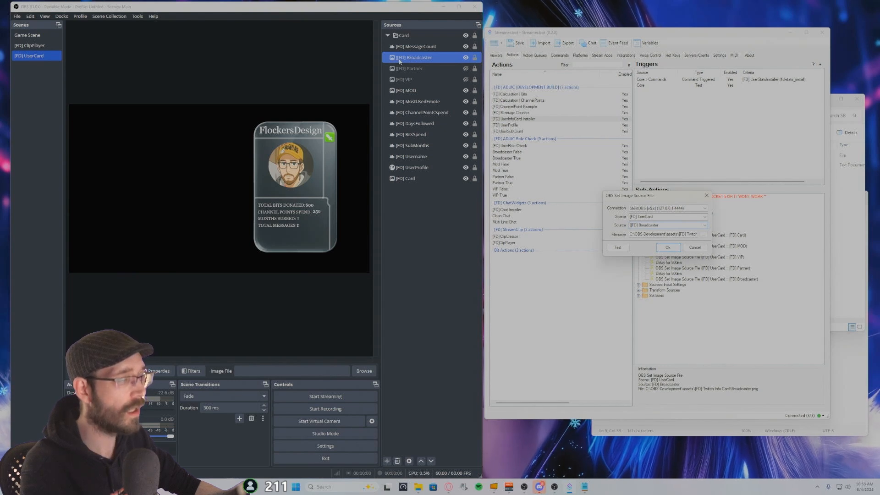
drag(673, 198, 672, 195)
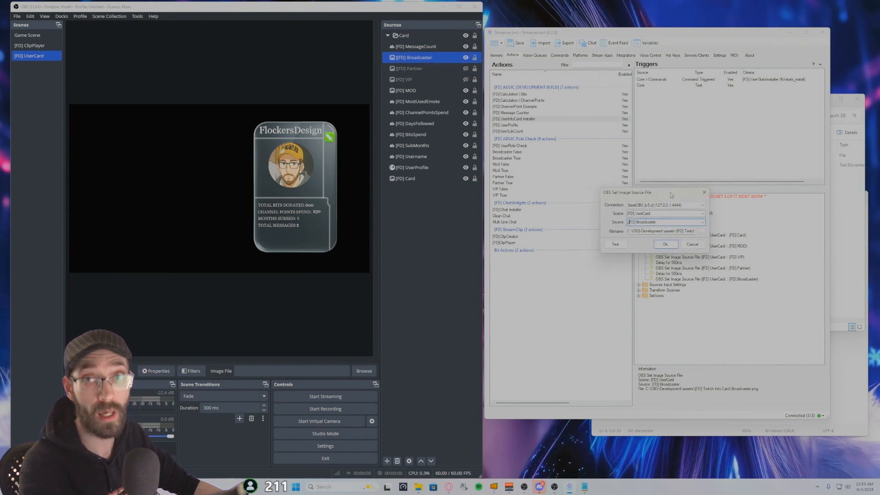
click(405, 61)
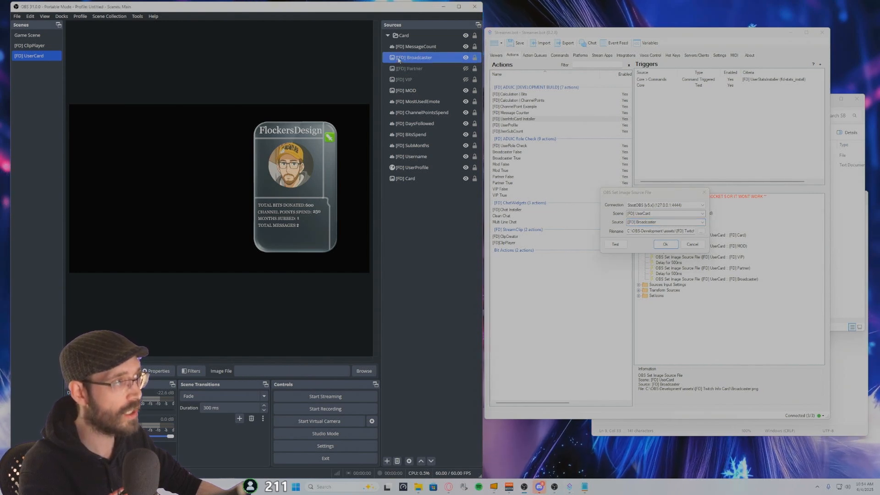
double_click(400, 58)
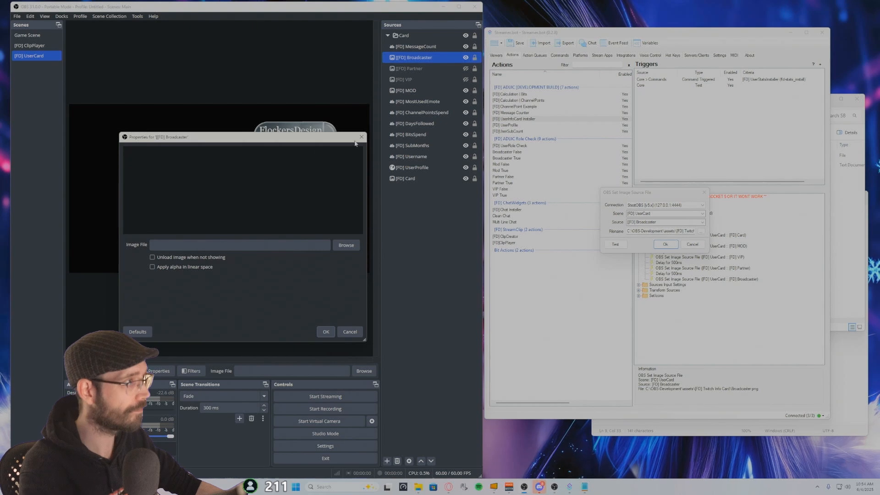
key(Escape)
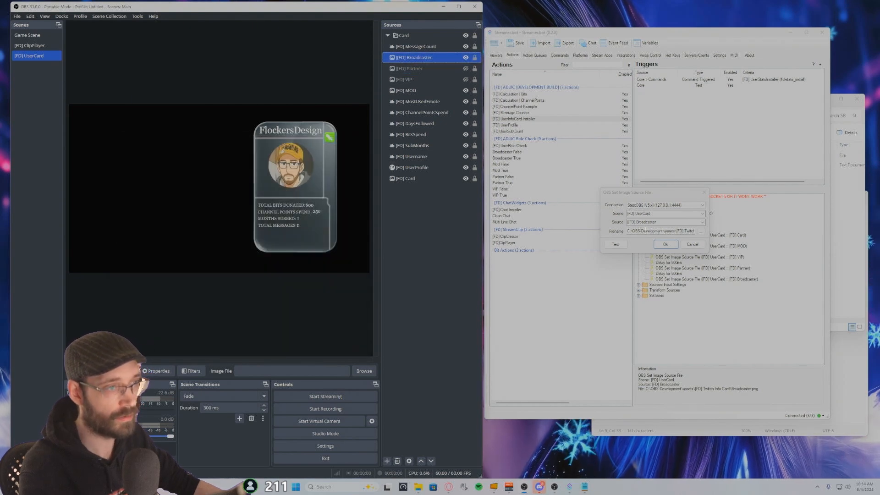
click(693, 244)
Set the Broadcaster source's image file in OBS to Broadcaster.png from the [FD] Twitch Info Card assets folder.
double_click(442, 60)
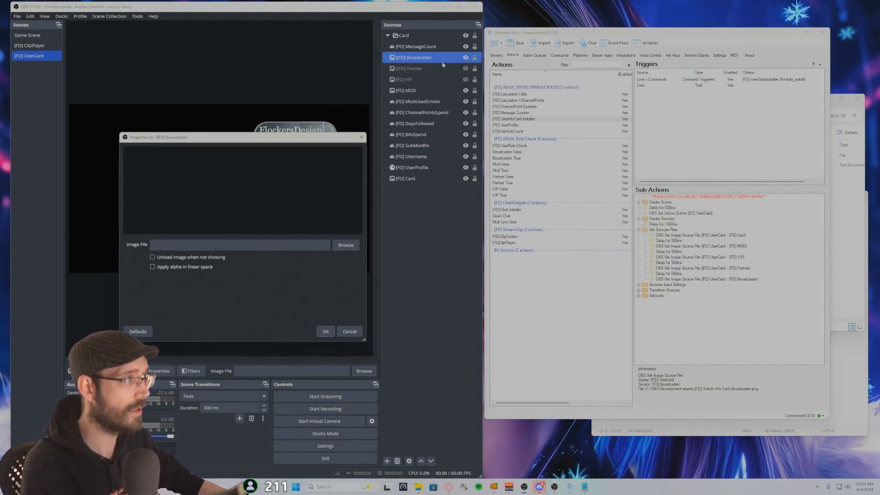
click(346, 245)
double_click(231, 210)
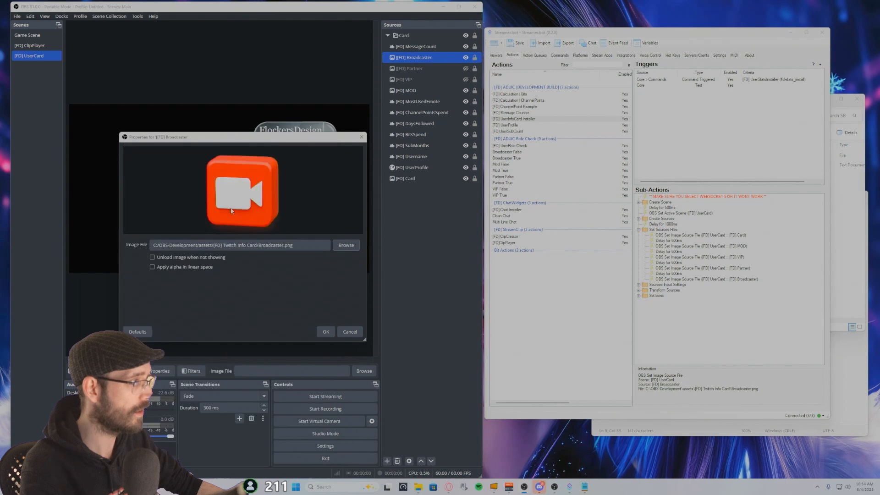
click(326, 332)
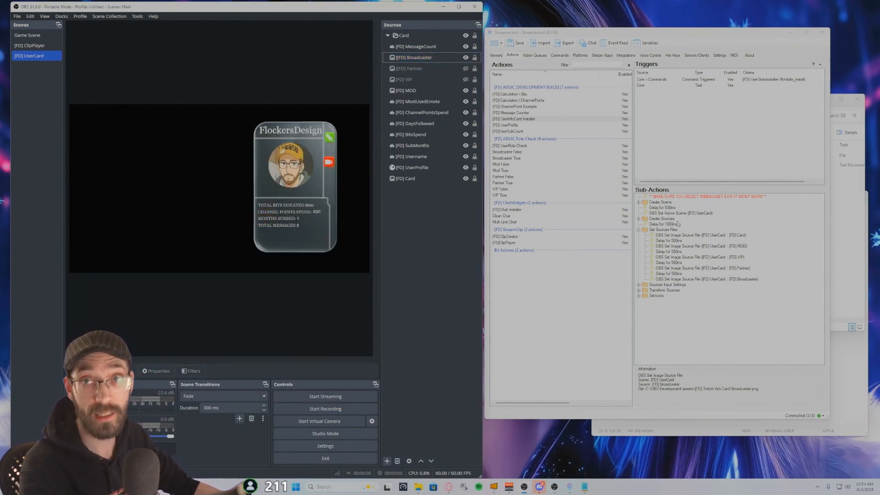
Open SourceNames.txt from the SB Import folder and remove the extra opening bracket from the Broadcaster source name.
double_click(733, 280)
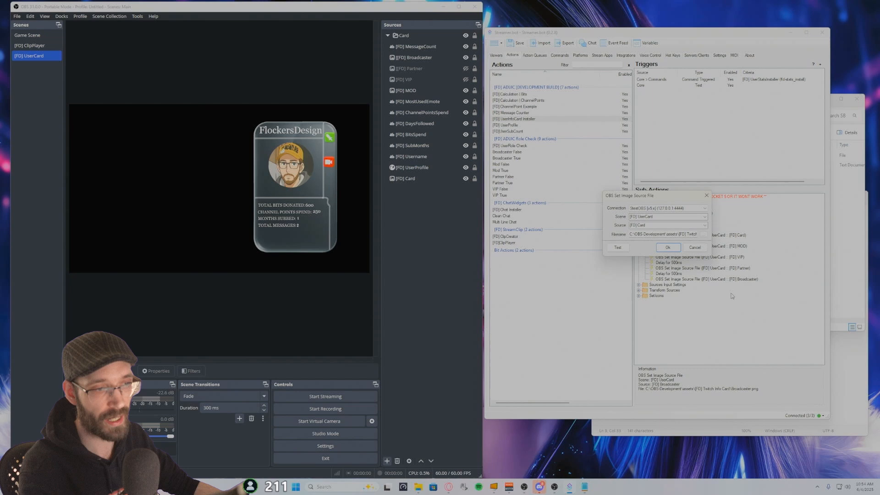
click(698, 250)
click(850, 302)
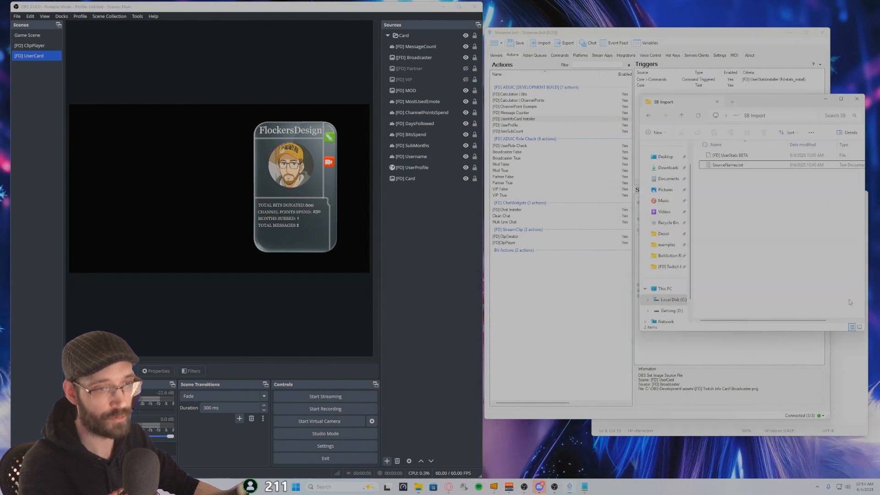
double_click(724, 165)
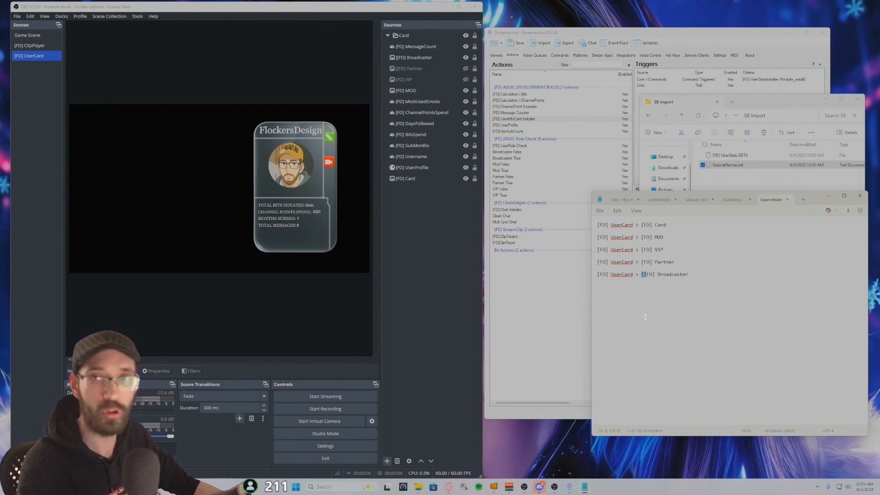
click(644, 274)
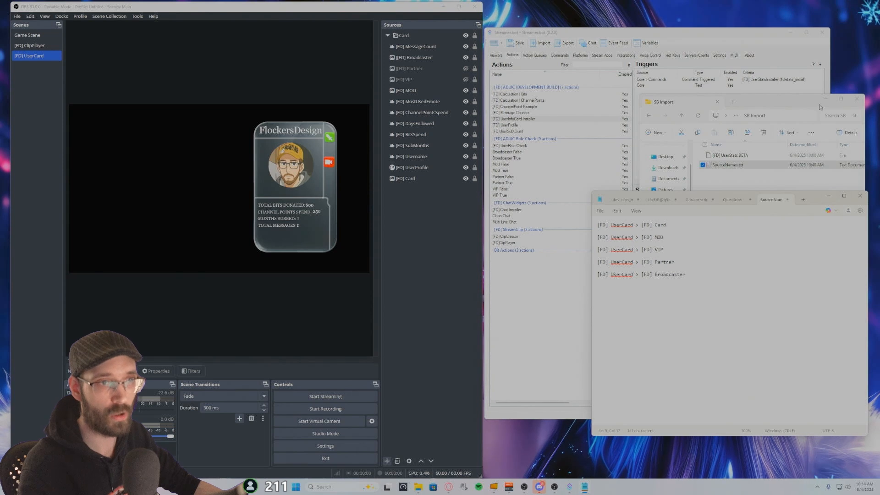
click(795, 104)
click(455, 269)
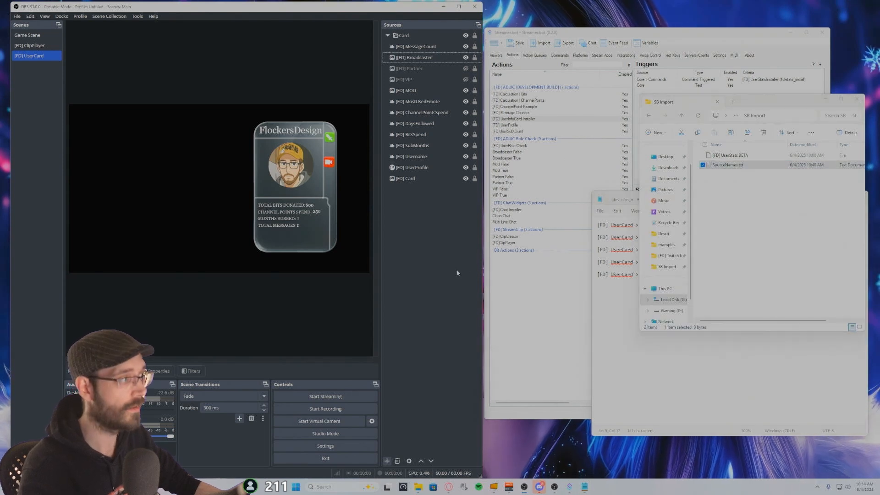
Select the Card group in the OBS preview, open the Twitch stream chat pop-out and look over its all-time top cheerers list.
click(511, 29)
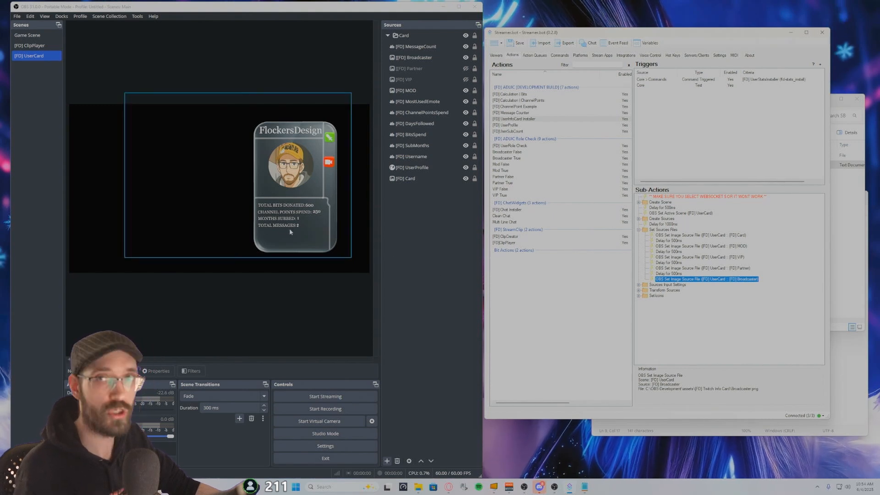
click(296, 218)
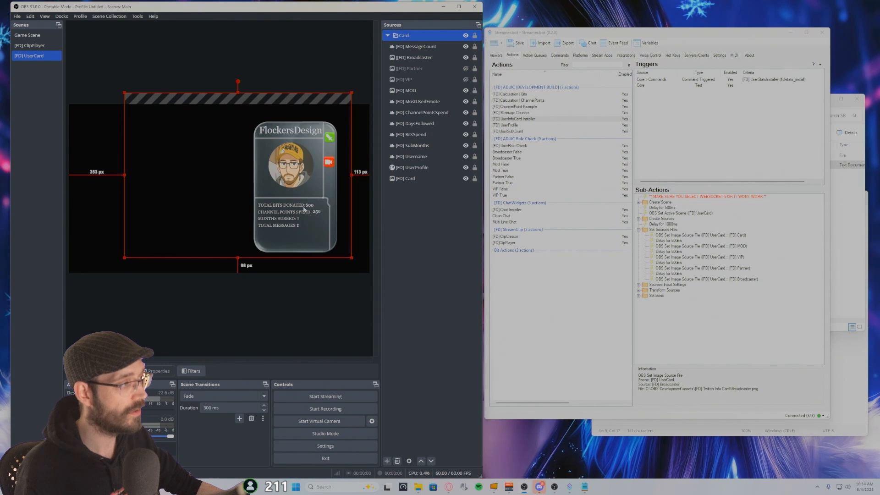
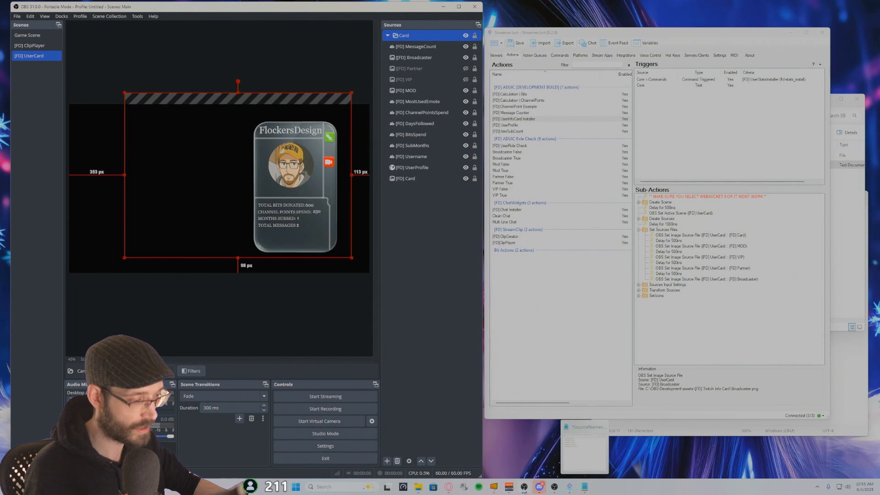
mouse_move(448, 487)
click(444, 444)
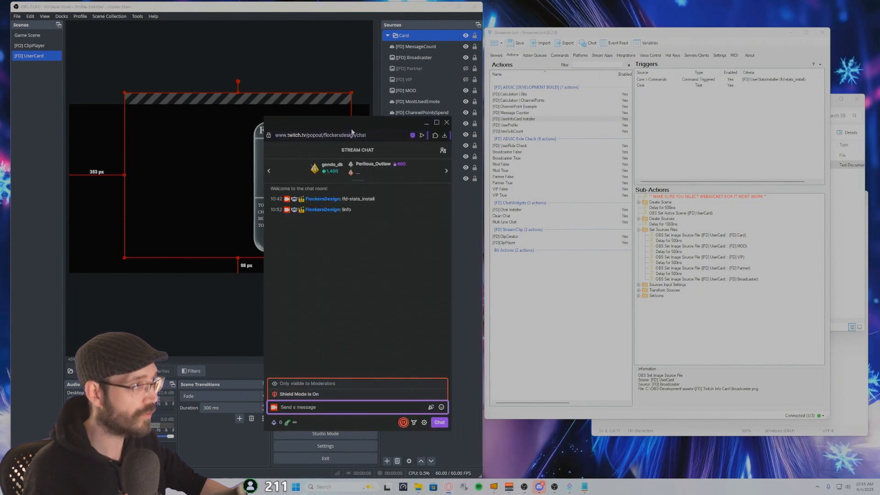
click(323, 175)
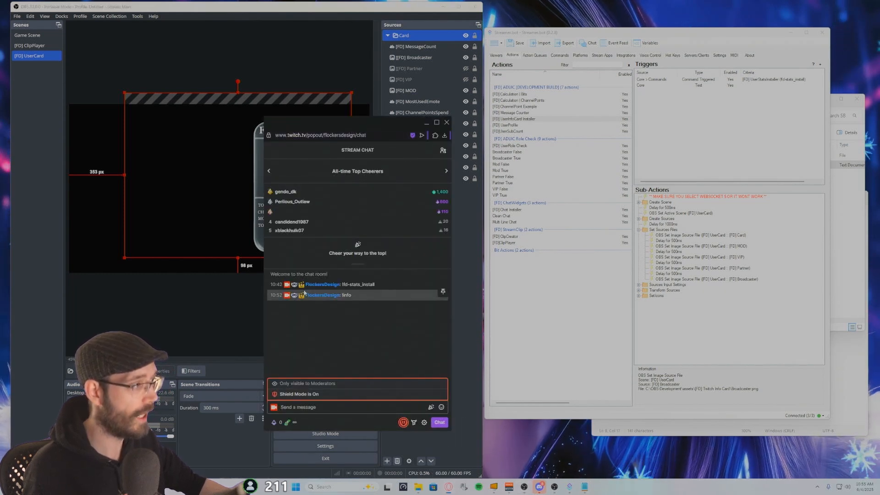
mouse_move(435, 202)
mouse_down()
mouse_move(448, 202)
mouse_move(432, 194)
mouse_up()
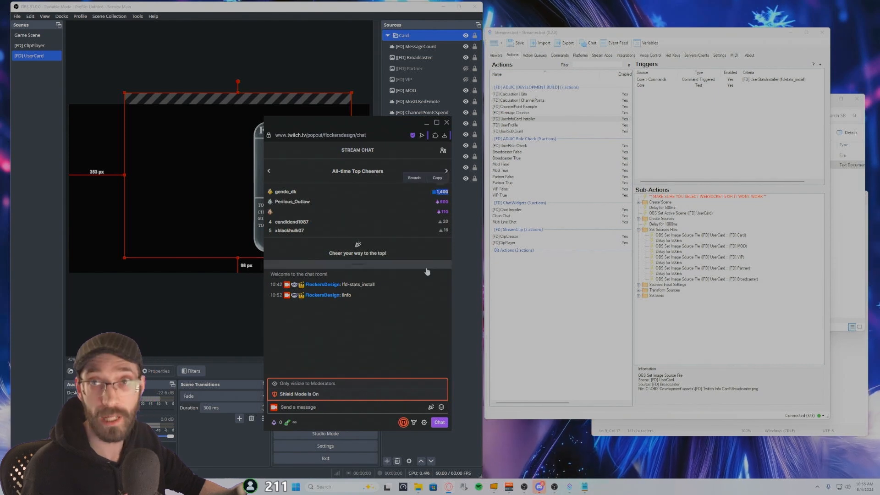
drag(357, 127, 413, 135)
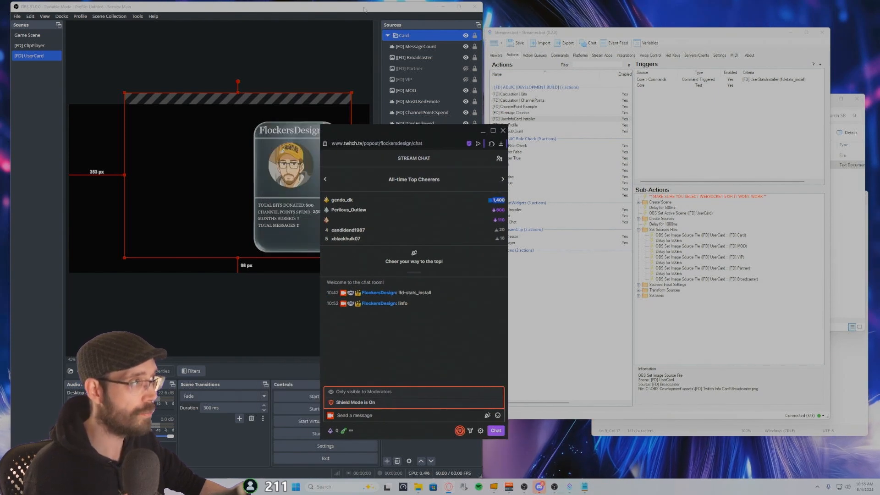
click(436, 26)
Open Streamer.bot's global variables and look up the top cheerer's persisted user globals for the Twitch platform.
click(656, 44)
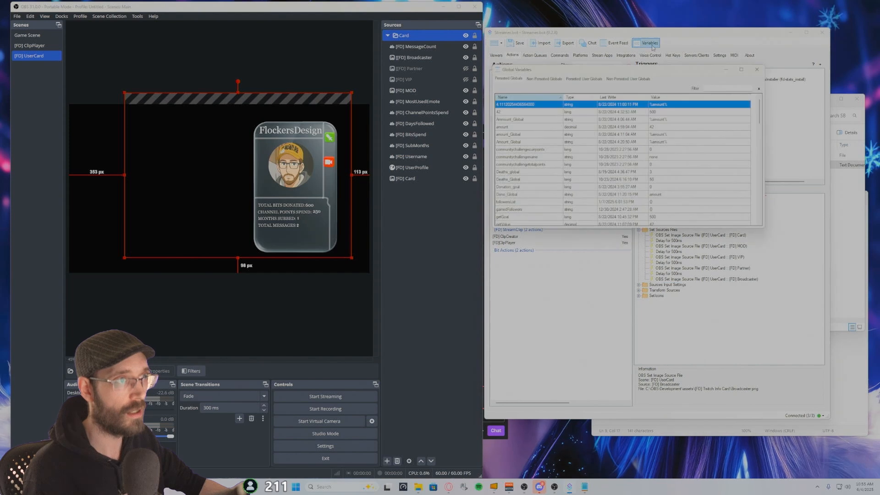
drag(590, 81, 564, 82)
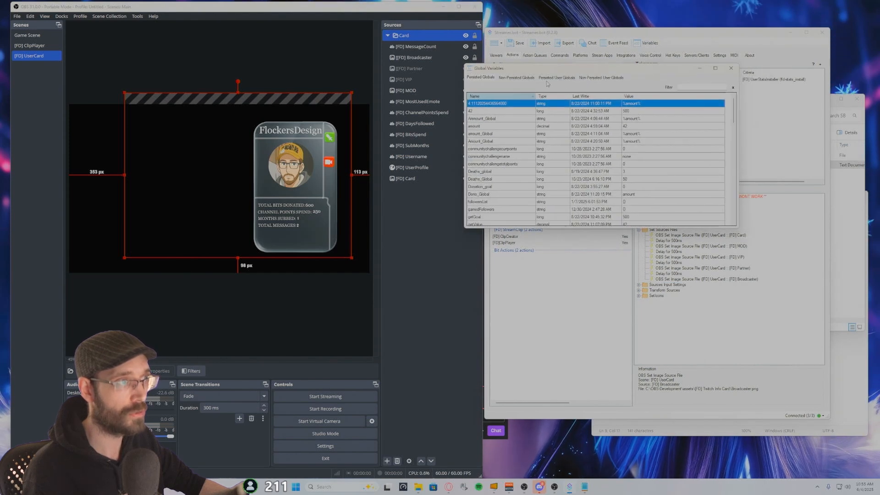
click(559, 81)
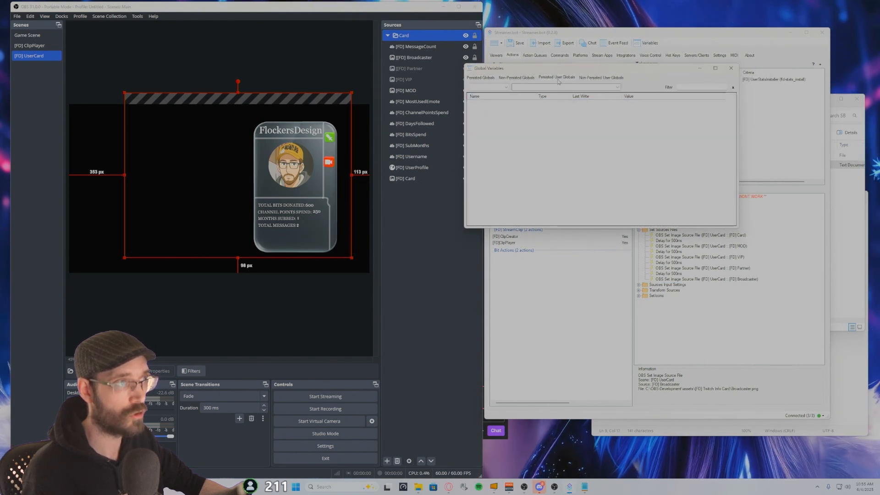
click(488, 94)
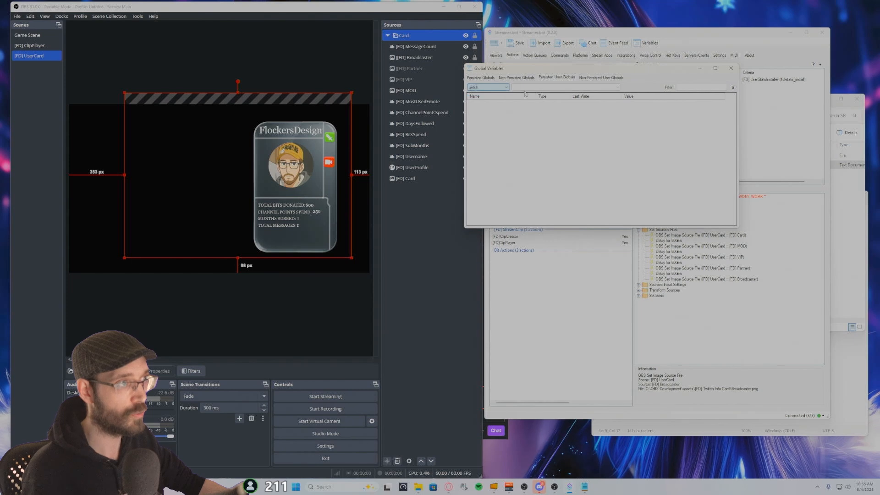
click(533, 87)
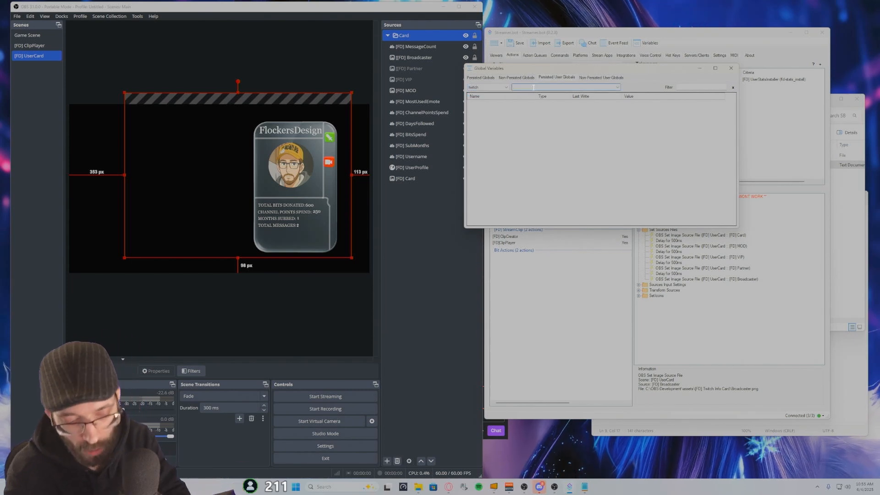
text(gendo_dk (87814745)
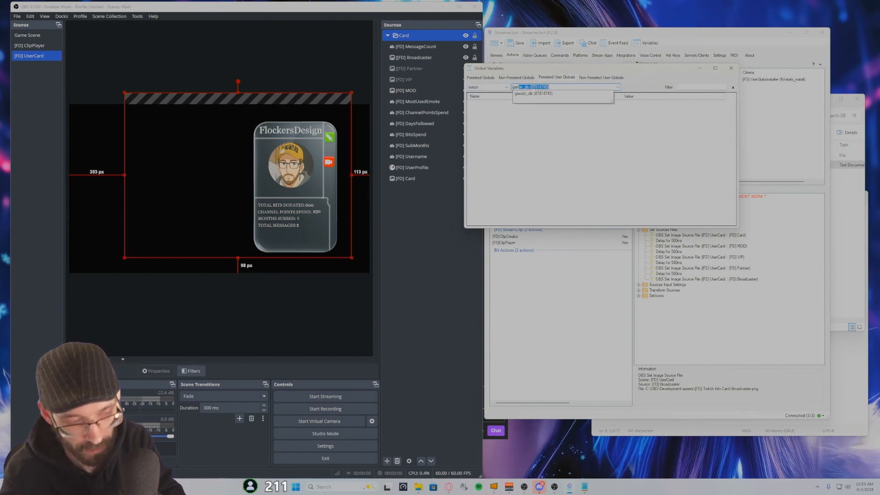
click(541, 94)
Examine that viewer's points, twitchSubMonthStreak, twitchSubCumulativeMonths and twitchSubTier variables.
click(554, 126)
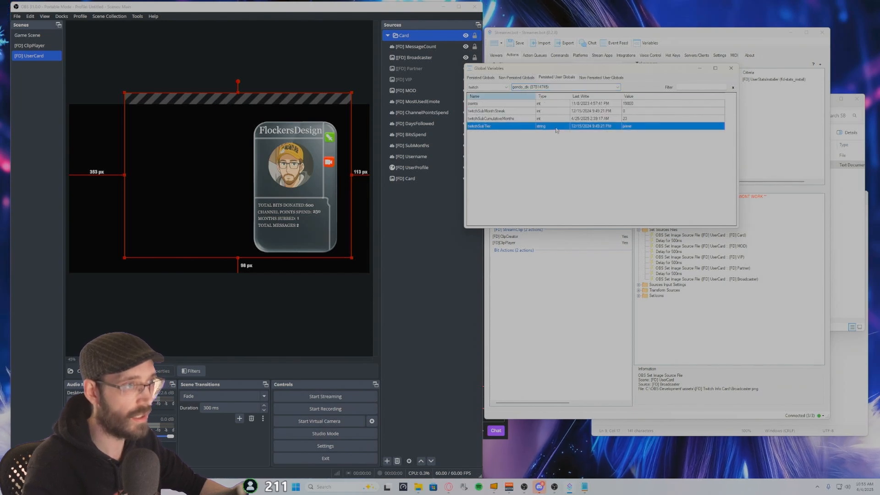
click(618, 111)
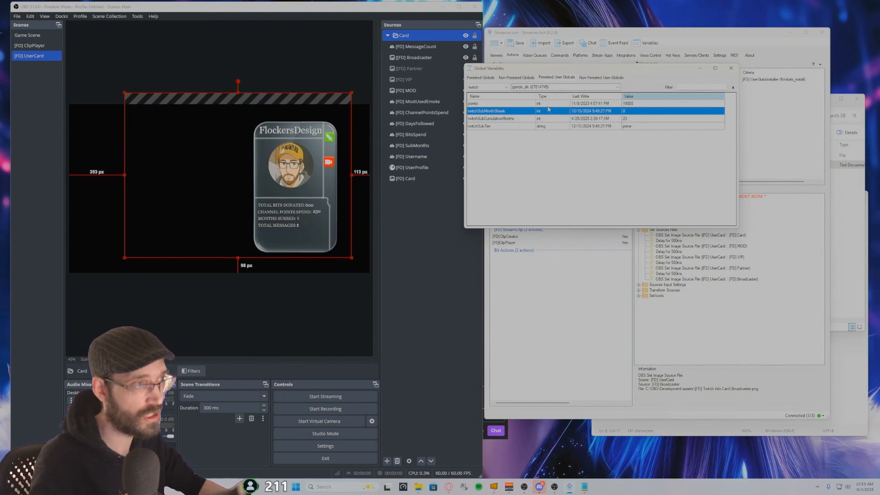
click(509, 104)
click(528, 112)
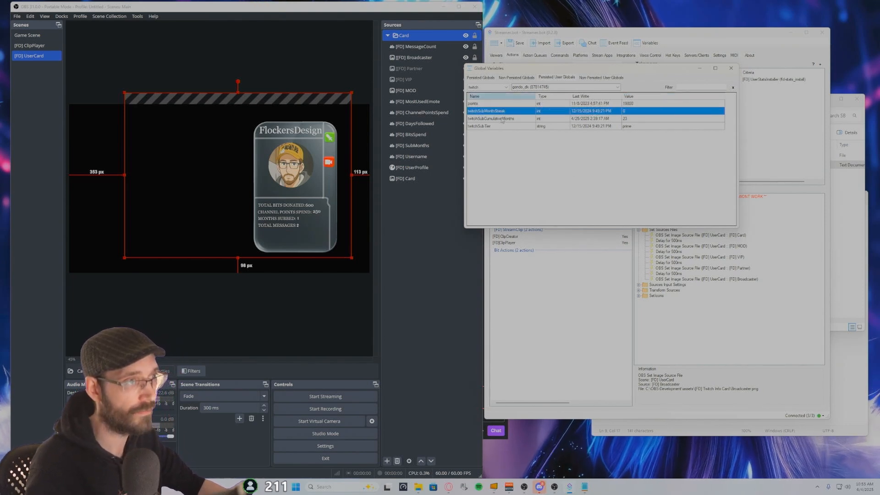
click(509, 118)
click(505, 126)
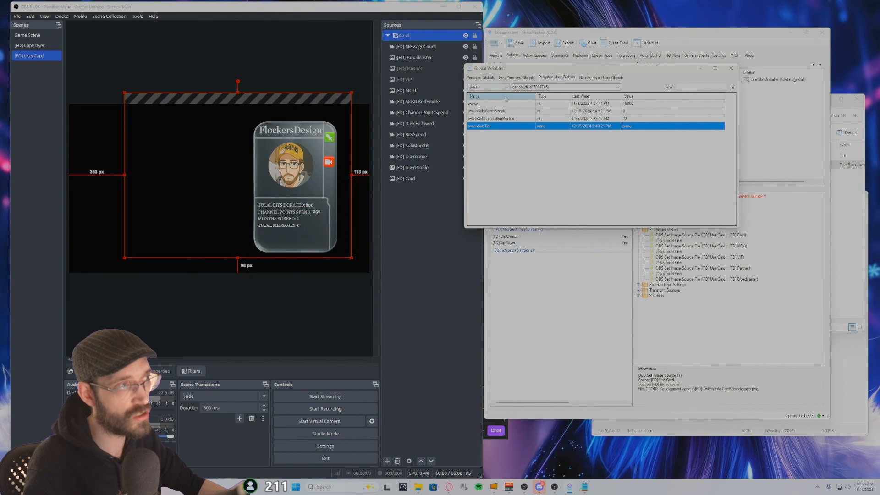
Look up the FlockersDesign channel's own persisted user globals to compare with the info card's stats.
drag(553, 87, 494, 88)
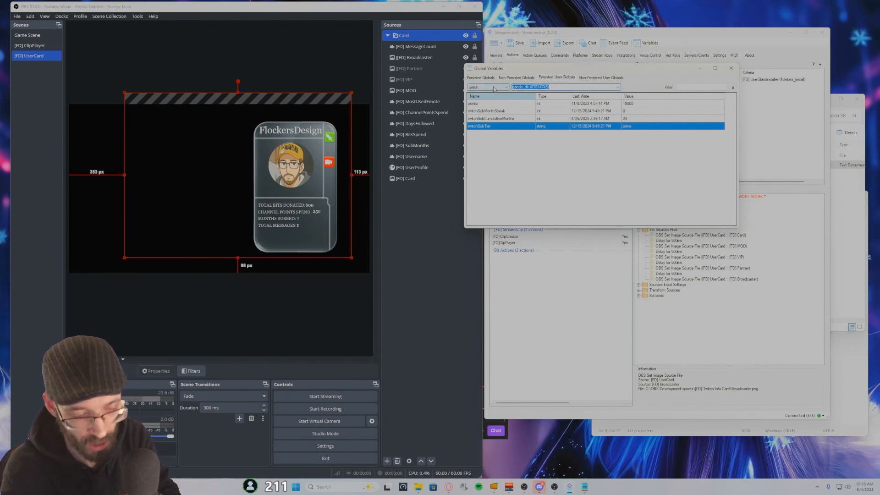
text(flockersDesign (184126401)
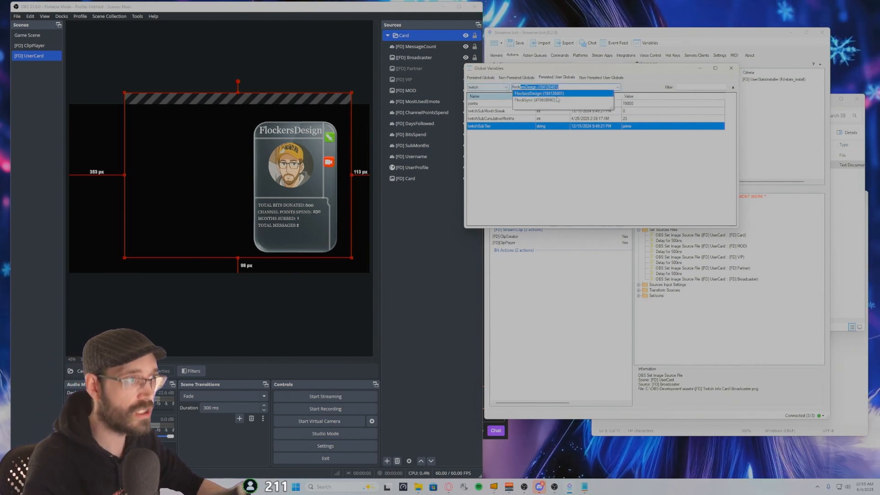
key(Return)
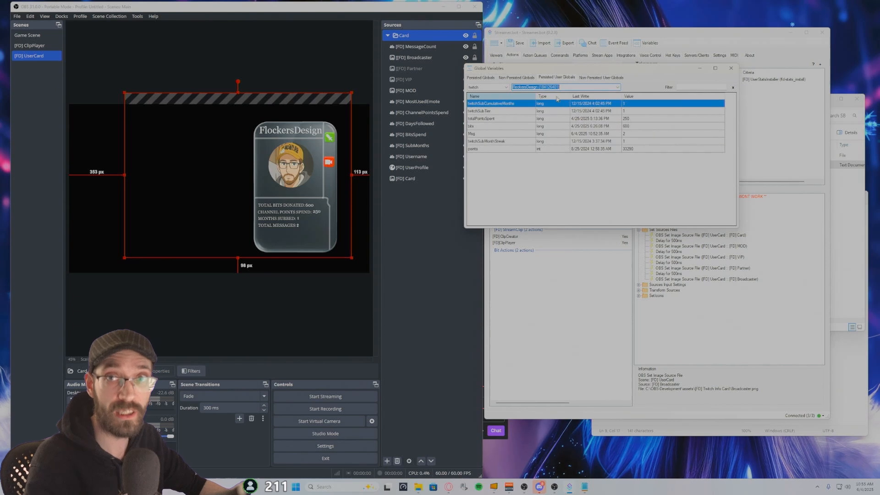
drag(628, 70, 635, 72)
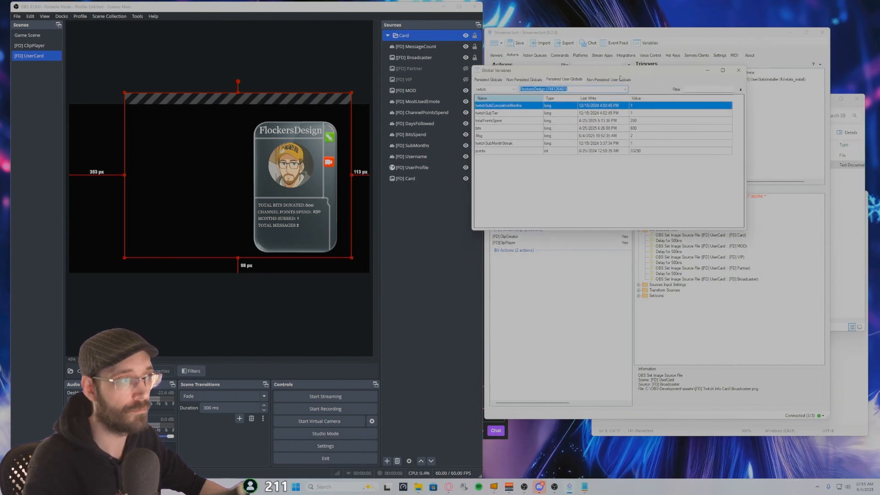
Examine the channel's persisted variables for total channel points spent, bits and Msg.
click(491, 122)
click(487, 129)
click(485, 136)
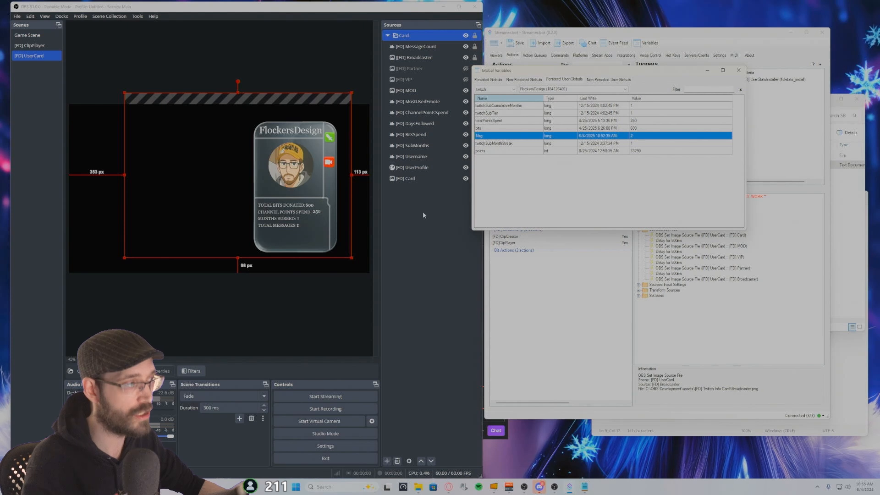
Send "hello" in the Twitch stream chat pop-out and check how the Msg variable reacts in Streamer.bot.
click(449, 487)
click(402, 412)
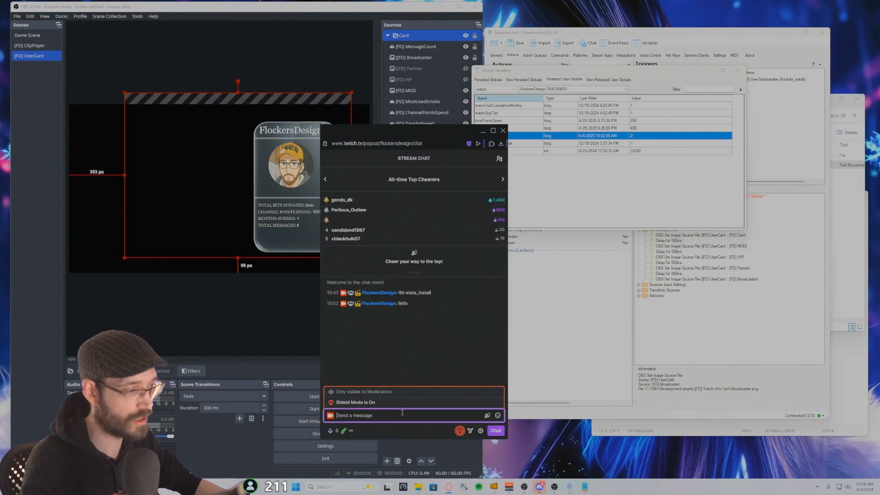
text(!)
text(ello)
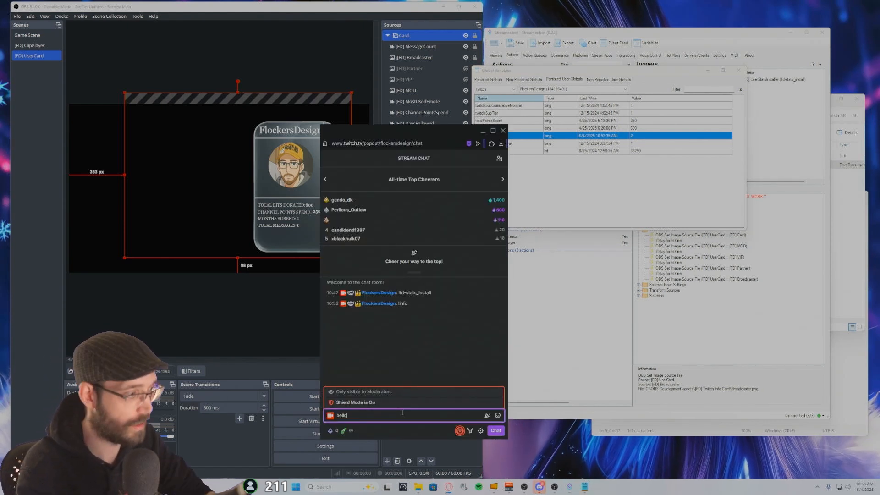
key(Return)
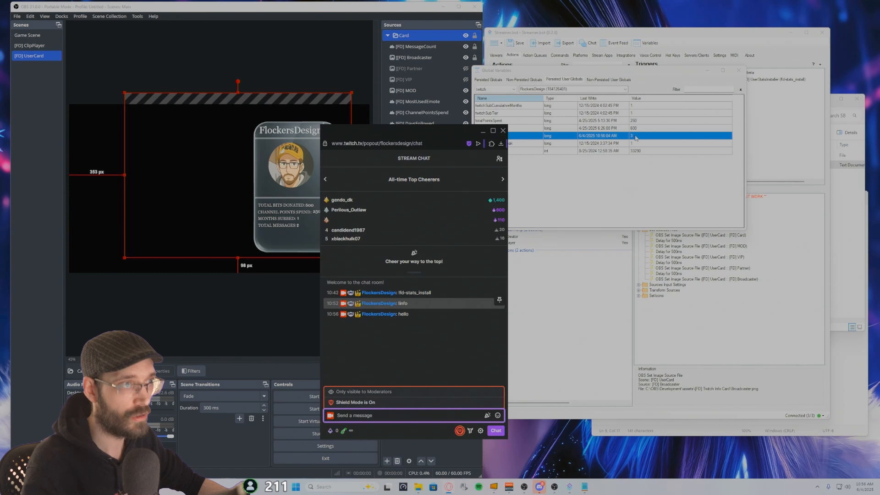
click(636, 137)
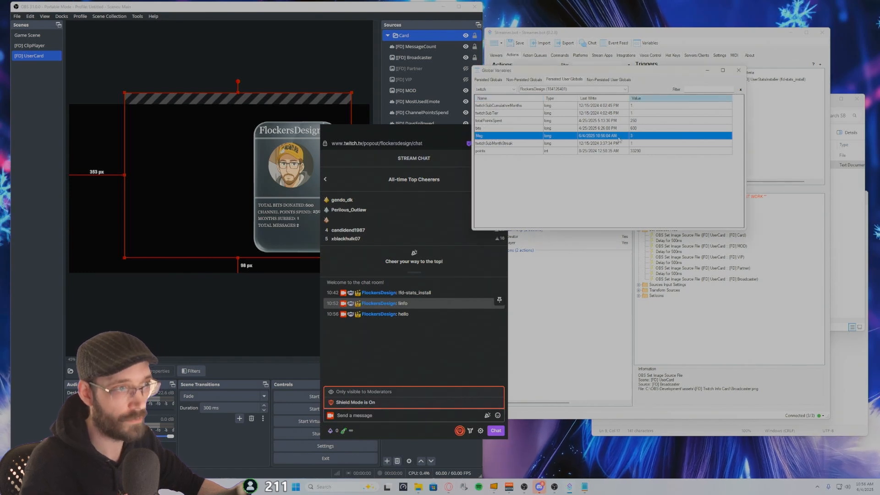
Place the chat pop-out beside OBS, send "!info" to refresh the card, and compare its message total with the Msg variable.
drag(439, 132, 686, 117)
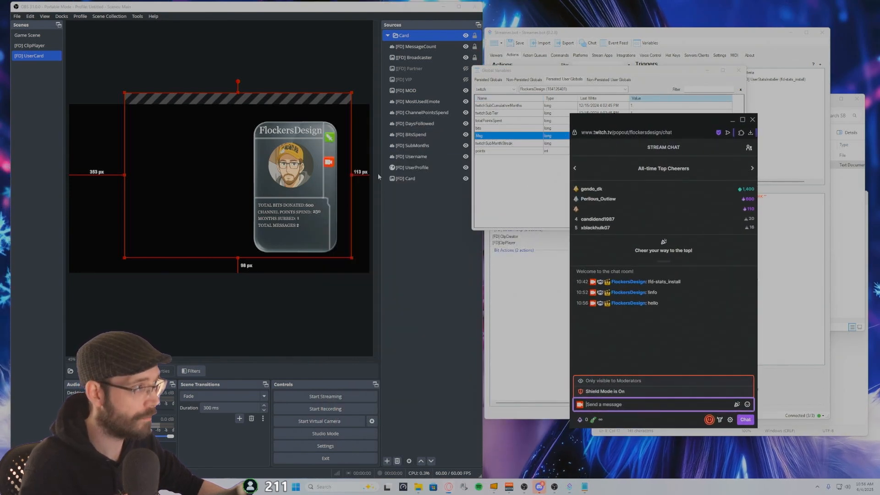
click(298, 227)
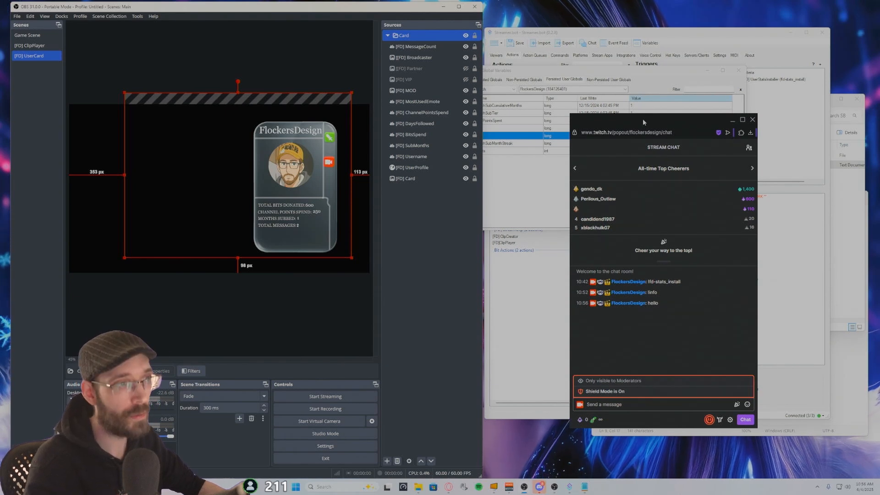
drag(651, 121, 654, 120)
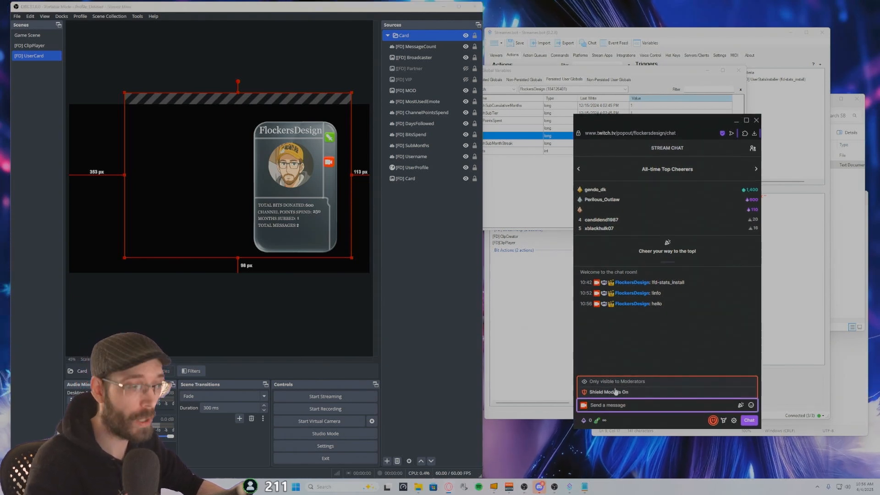
text(!)
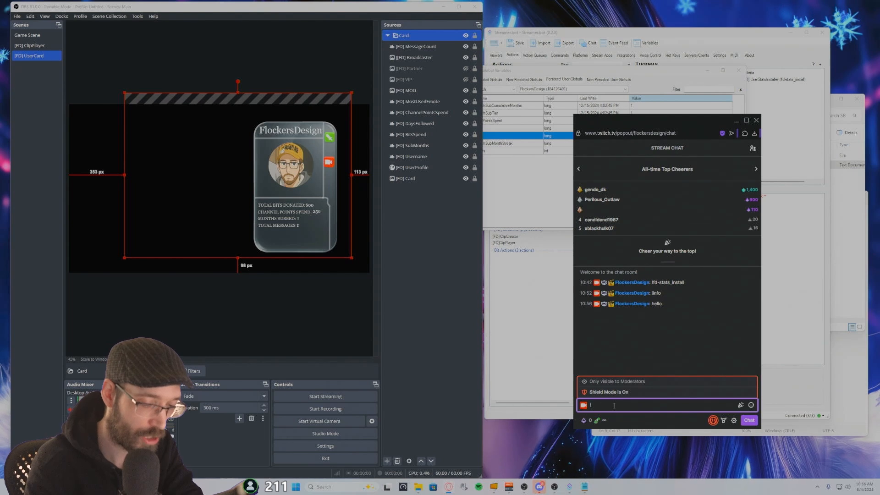
text(info)
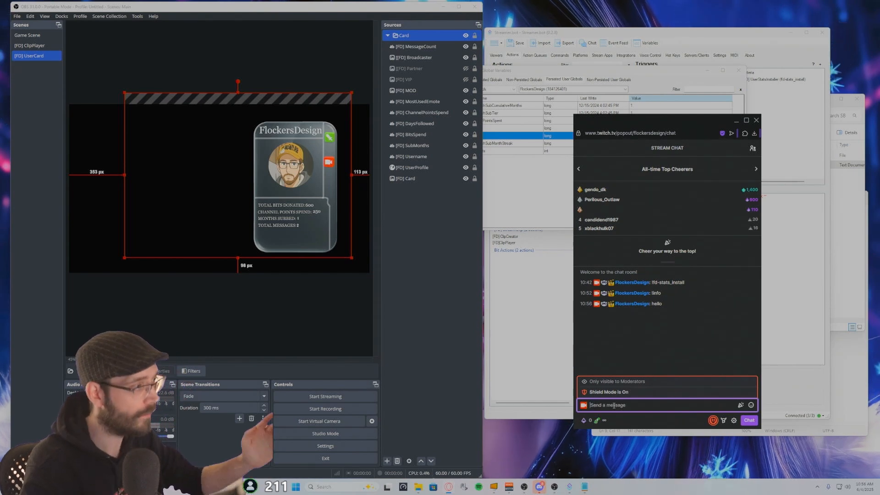
key(Return)
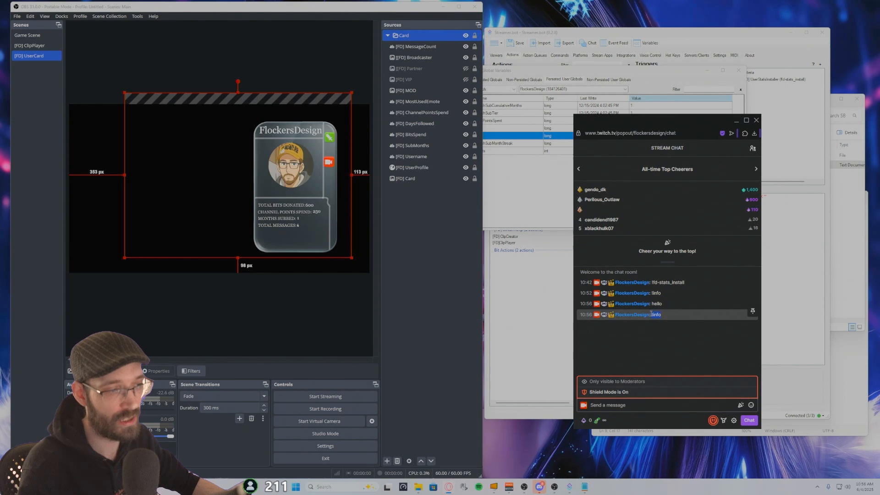
click(661, 72)
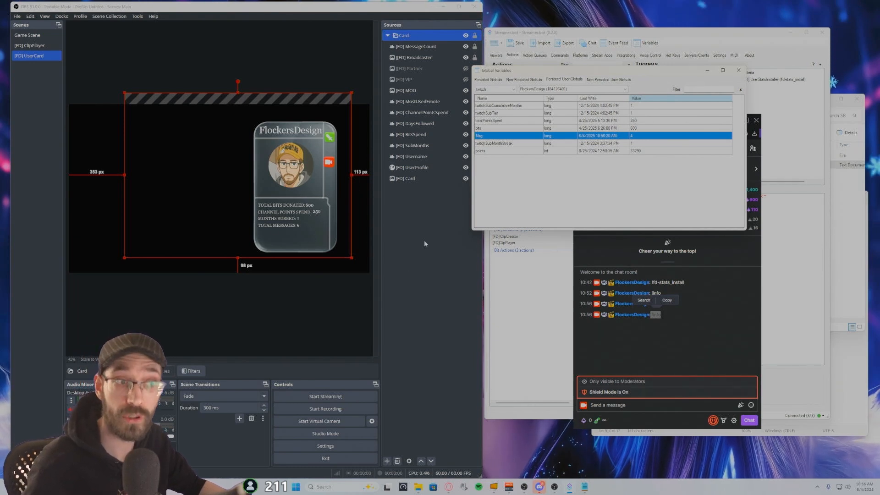
Open the [FD] UserRole Check action in Streamer.bot and test its [FD] InfoCard command trigger twice.
click(581, 37)
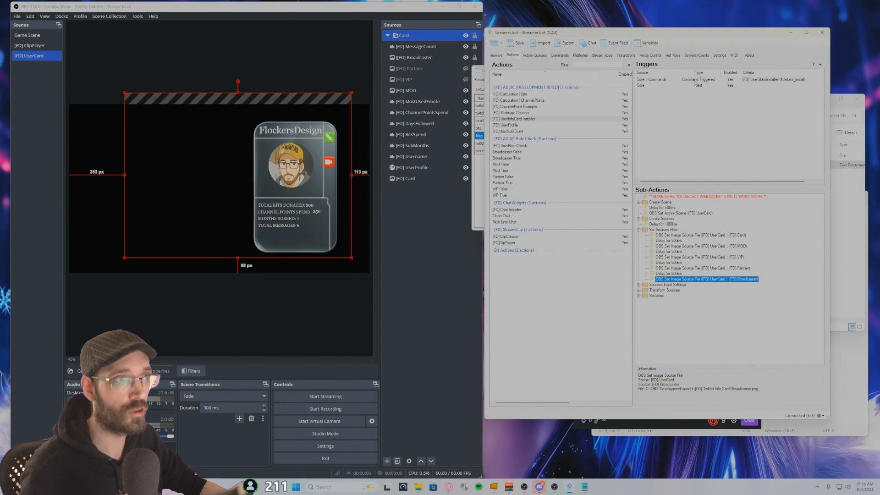
click(522, 146)
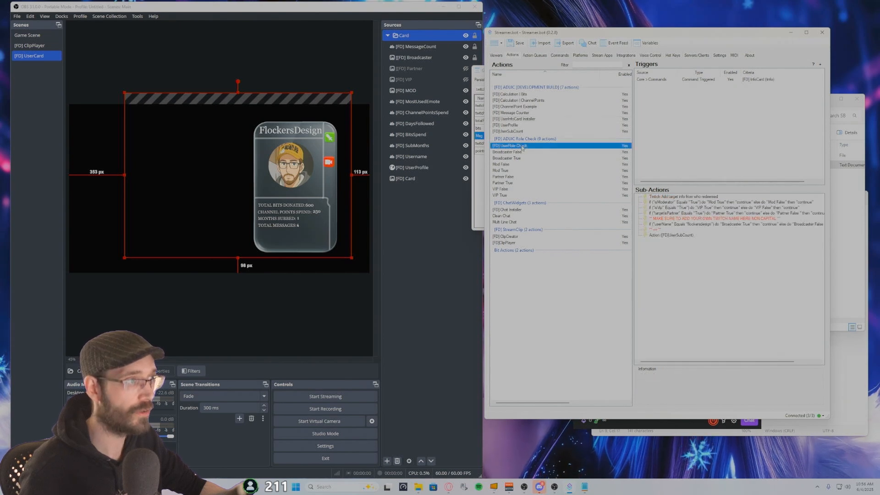
right_click(687, 80)
click(707, 86)
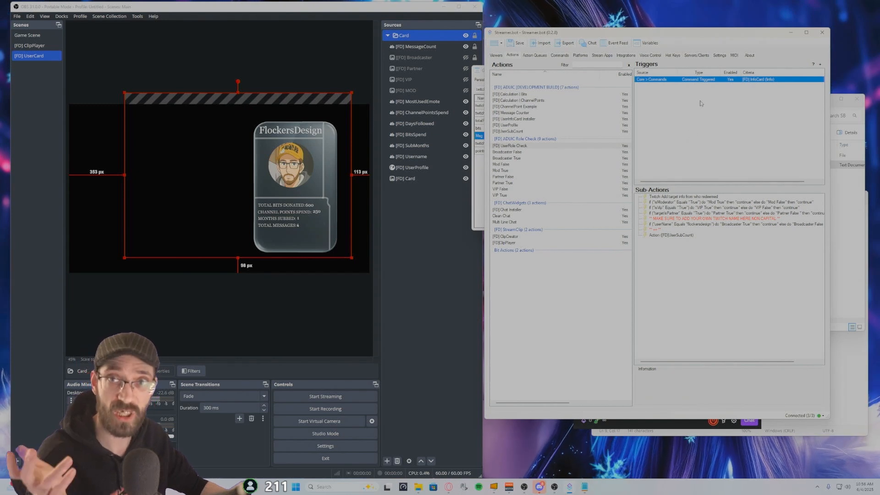
right_click(753, 80)
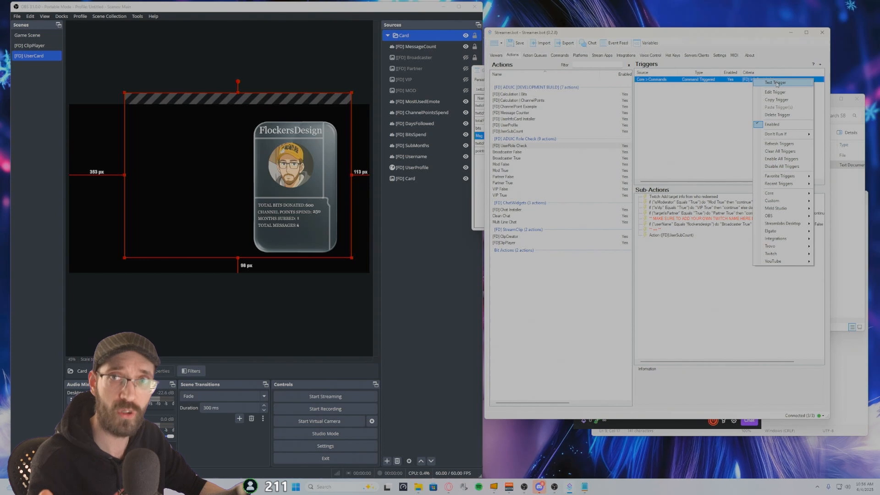
click(775, 83)
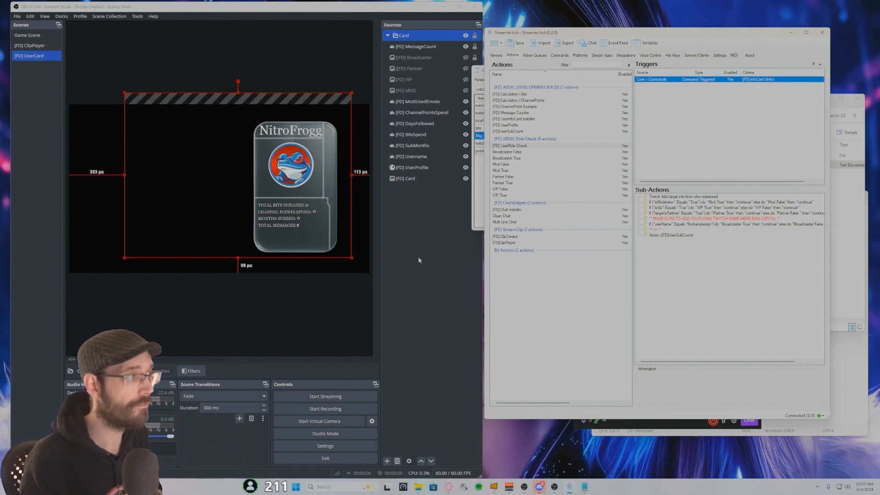
Fire several more test runs of the [FD] InfoCard command trigger in quick succession to fill the action queue.
right_click(737, 80)
click(756, 83)
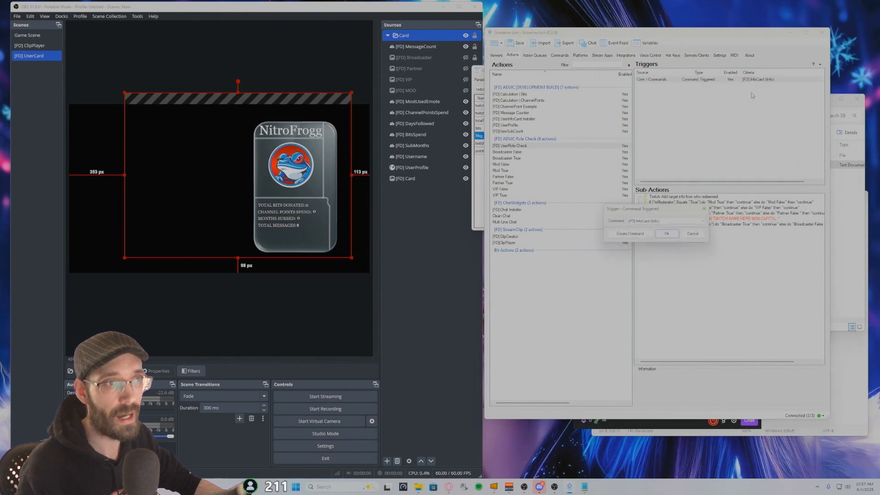
right_click(730, 81)
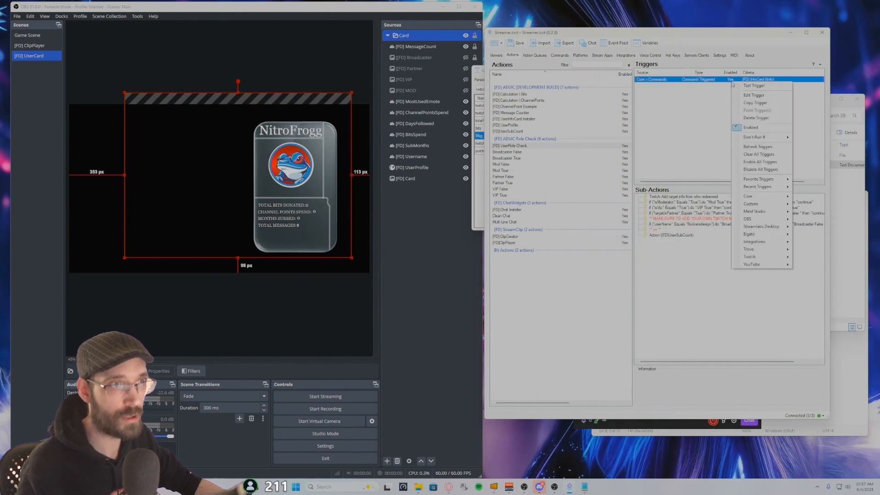
click(752, 87)
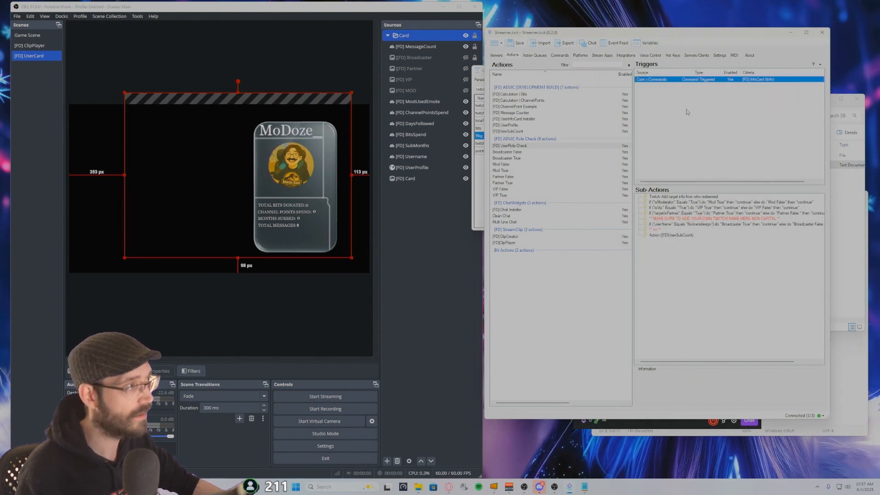
right_click(688, 82)
click(710, 85)
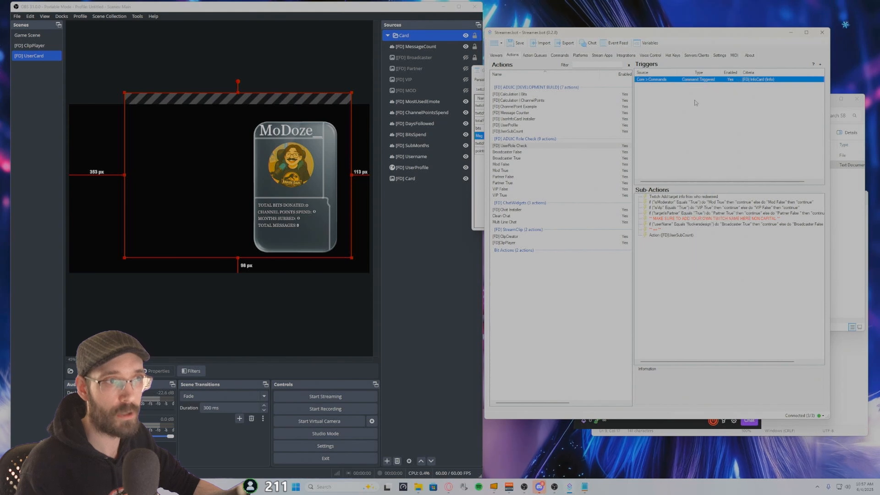
right_click(703, 84)
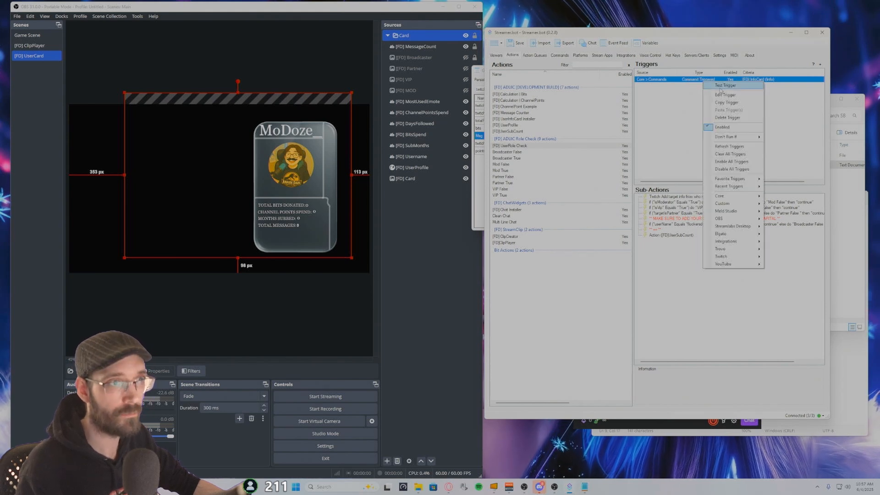
click(723, 86)
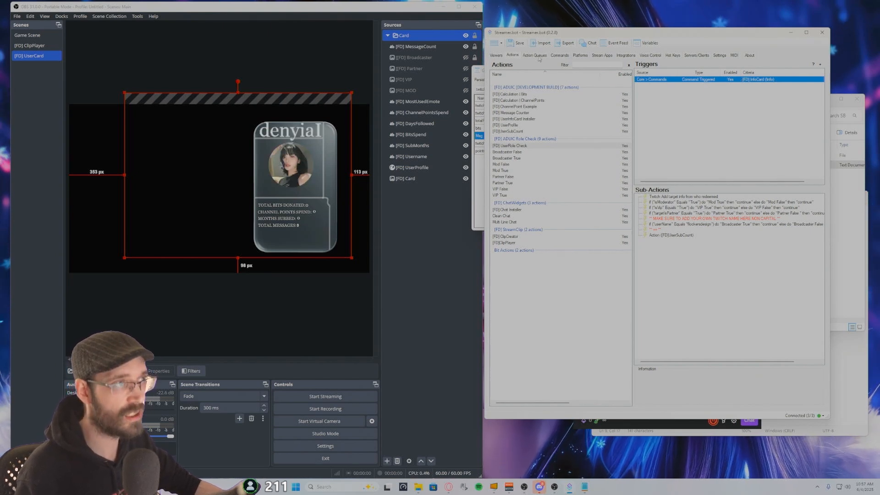
Examine the Usercard action queue, its pending and completed counts, and its pause and blocking options.
click(535, 55)
click(530, 65)
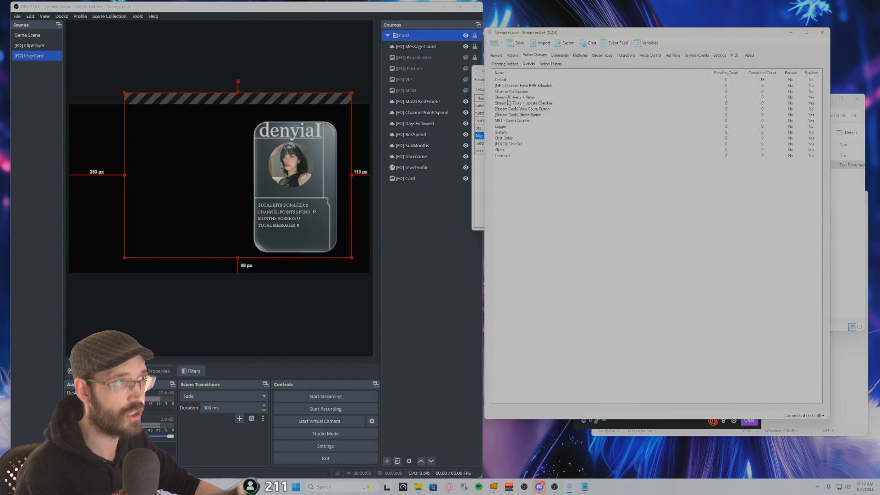
click(505, 156)
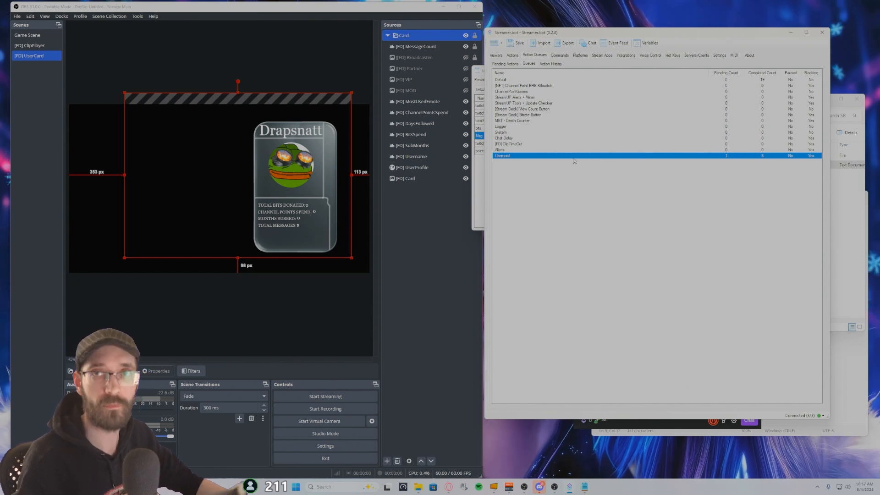
click(512, 55)
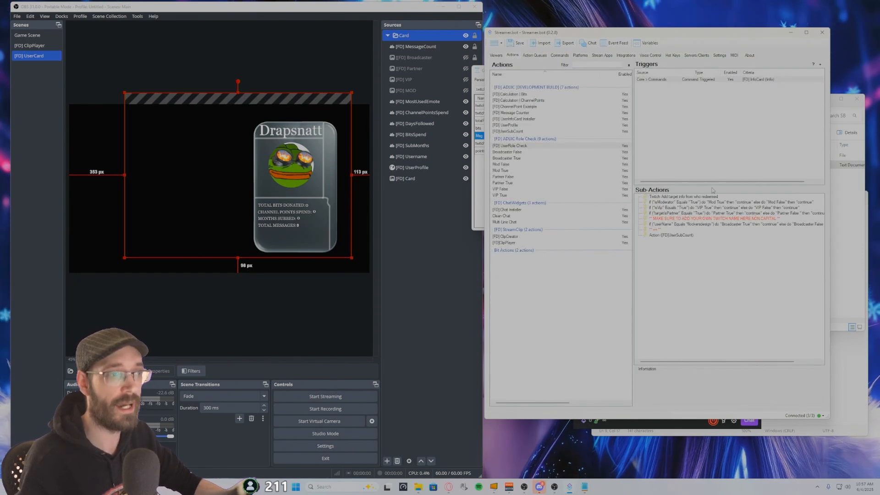
click(527, 56)
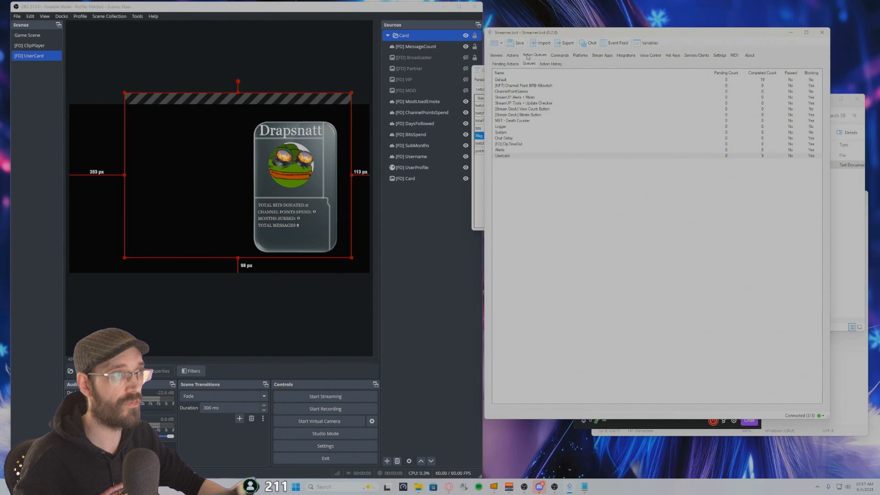
right_click(512, 157)
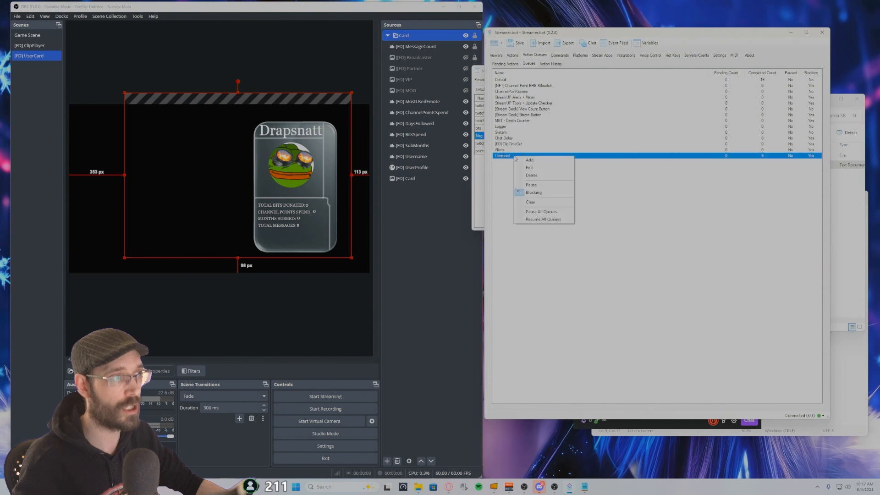
click(525, 187)
Edit the [FD] UserRole Check action and assign it to another queue instead of Usercard.
click(513, 56)
click(692, 80)
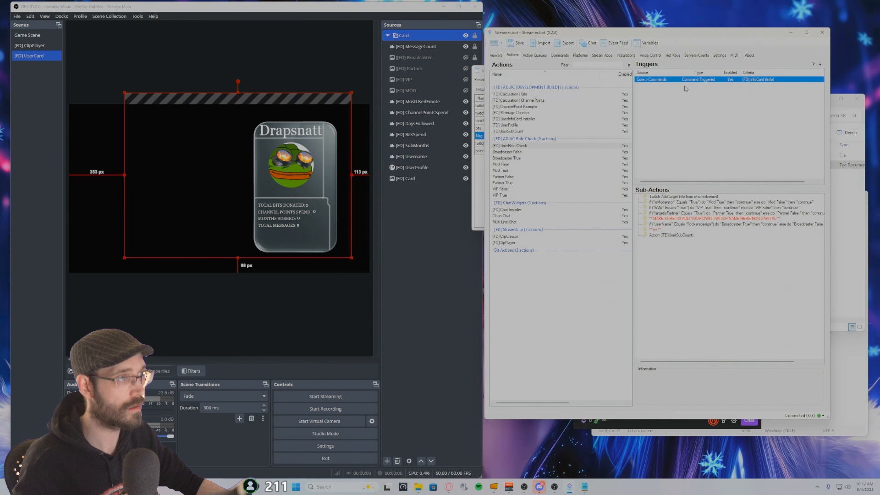
double_click(560, 147)
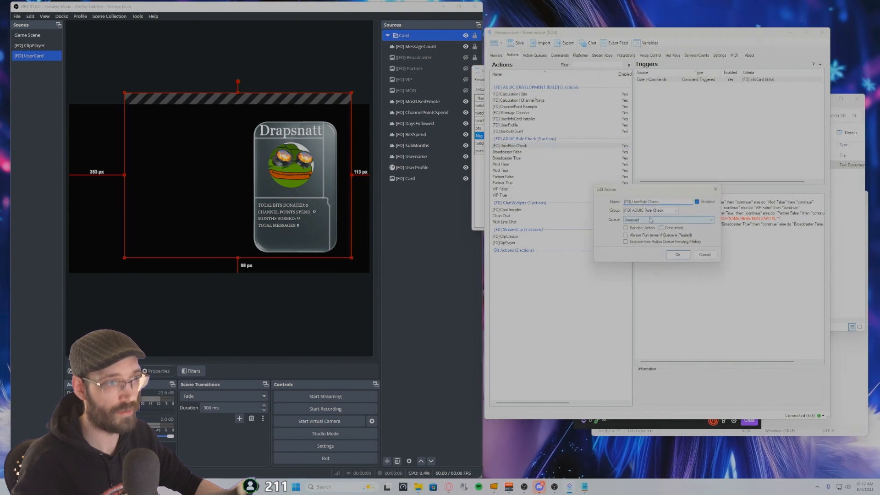
click(650, 220)
click(649, 226)
click(678, 255)
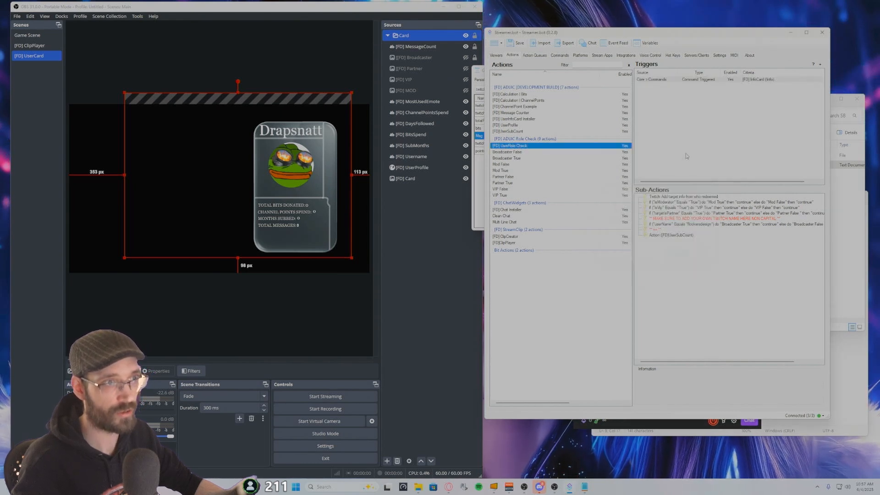
Test the [FD] InfoCard command trigger repeatedly to see how the card behaves outside the Usercard queue.
right_click(710, 80)
click(731, 84)
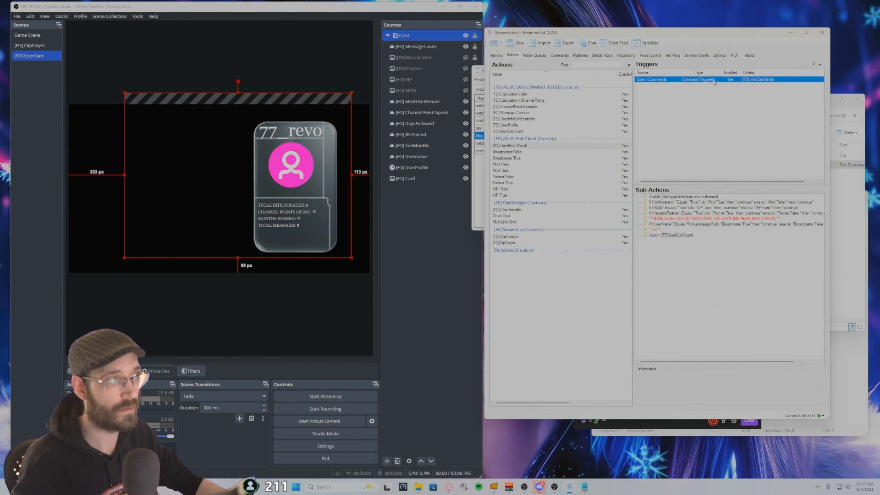
right_click(713, 80)
click(727, 87)
right_click(717, 80)
click(732, 85)
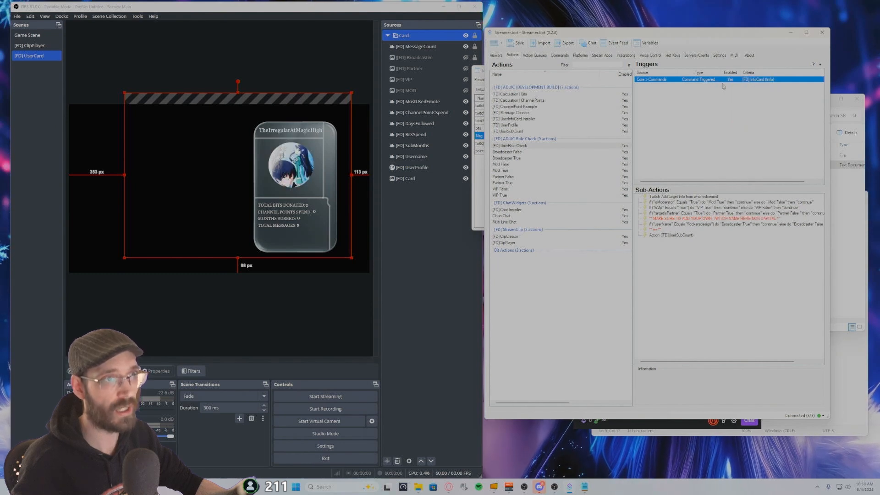
right_click(723, 81)
click(732, 92)
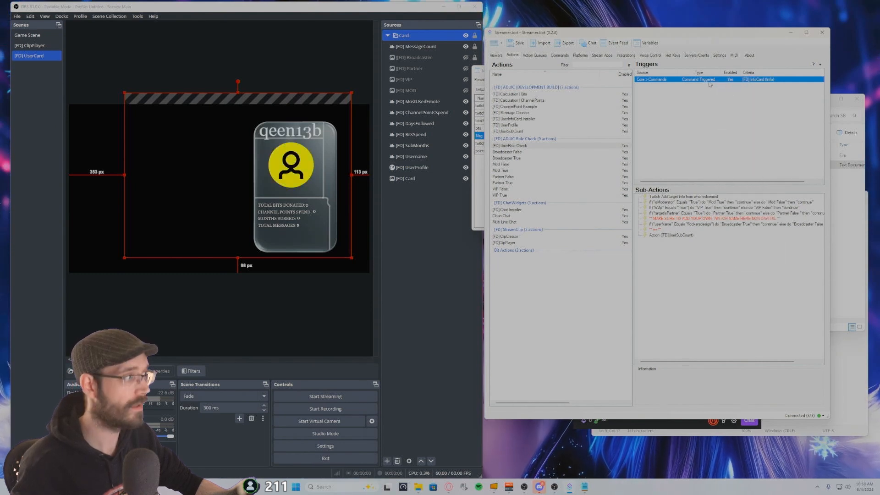
right_click(709, 82)
click(724, 86)
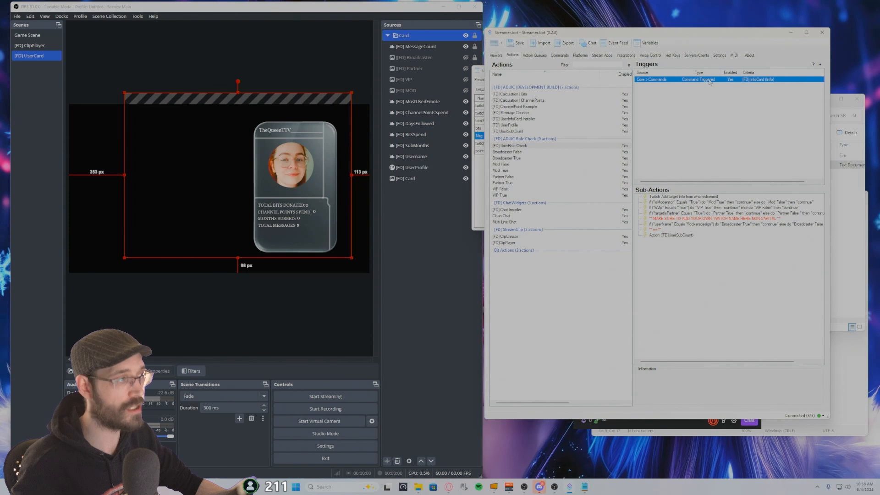
Fire further test runs of the [FD] InfoCard command trigger while [FD] UserRole Check is assigned to the Default queue.
right_click(709, 82)
click(724, 87)
right_click(715, 83)
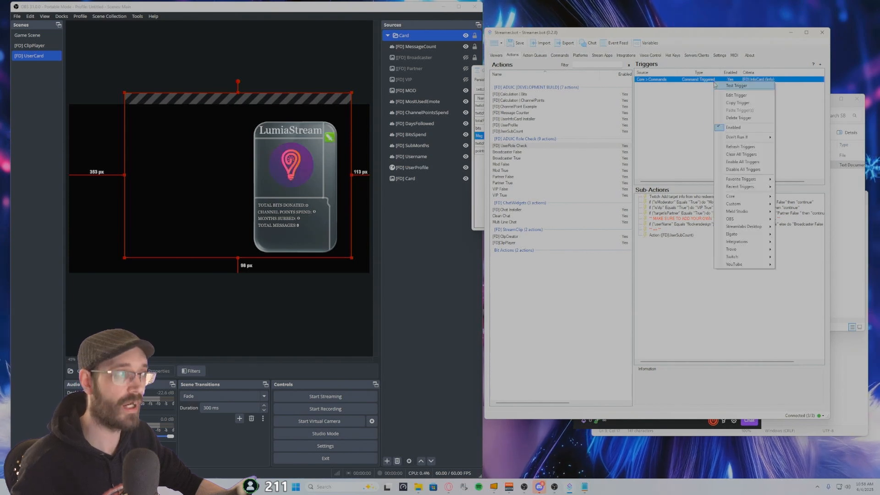
click(685, 114)
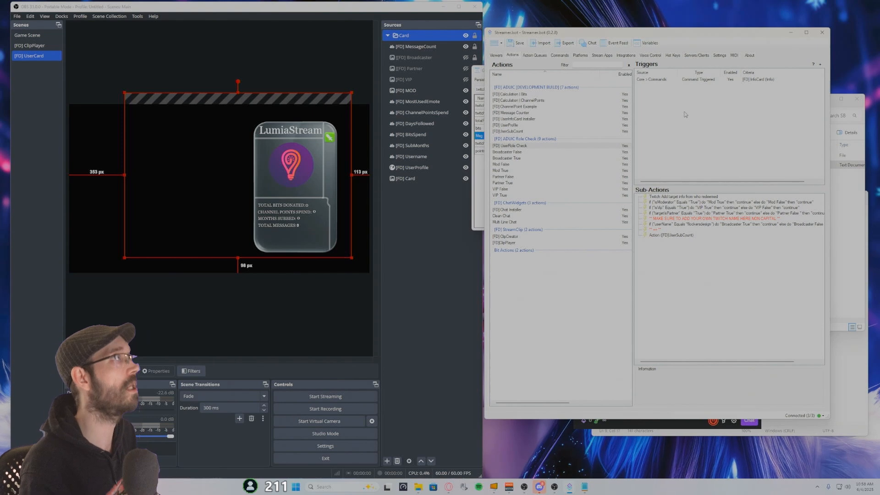
right_click(689, 80)
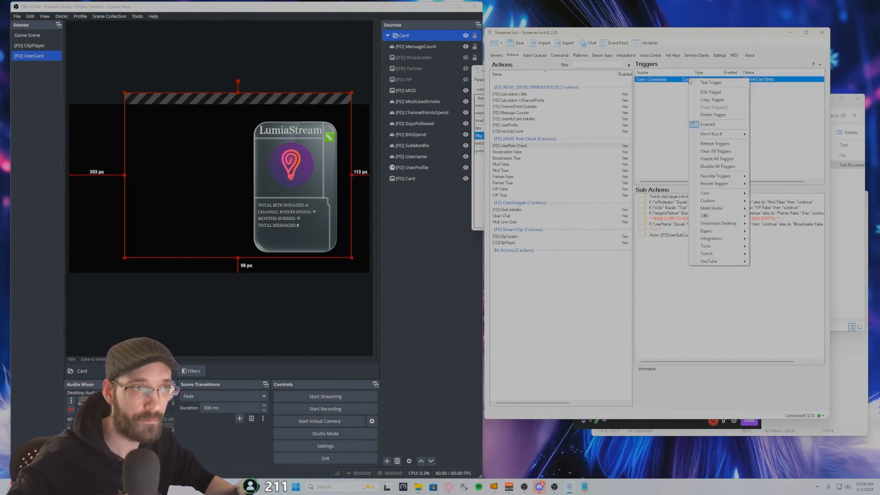
click(693, 83)
right_click(695, 82)
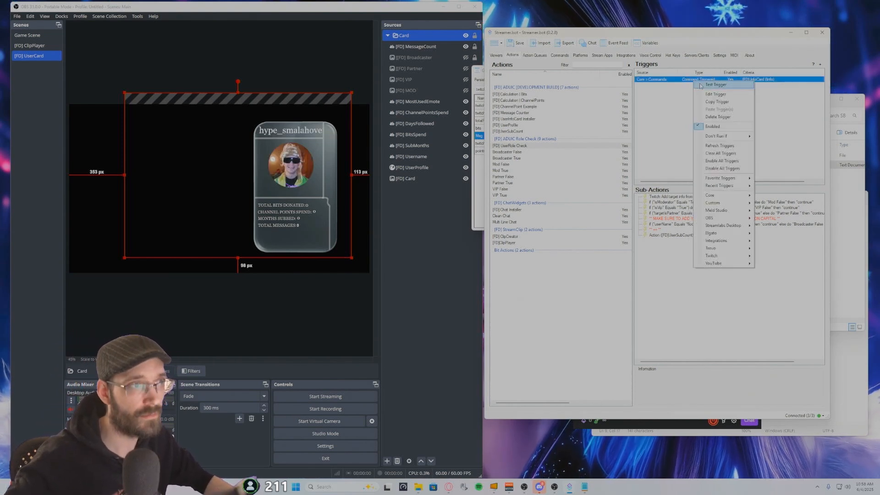
click(700, 86)
right_click(700, 86)
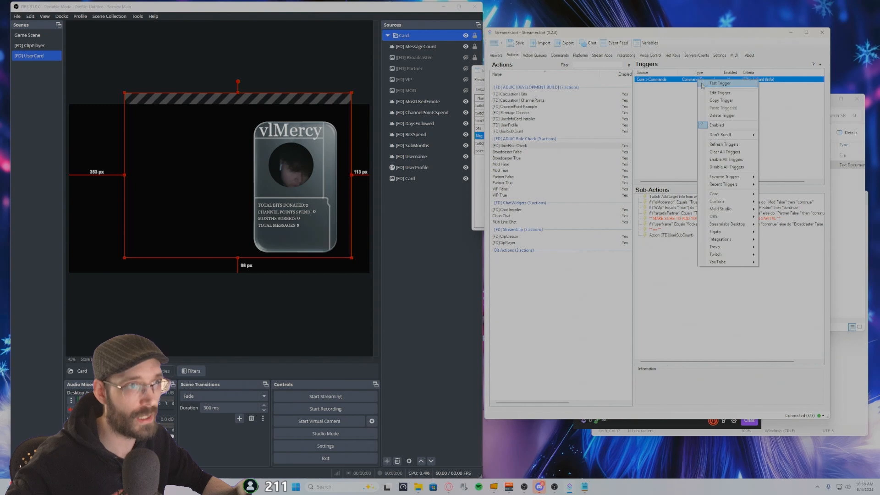
click(702, 85)
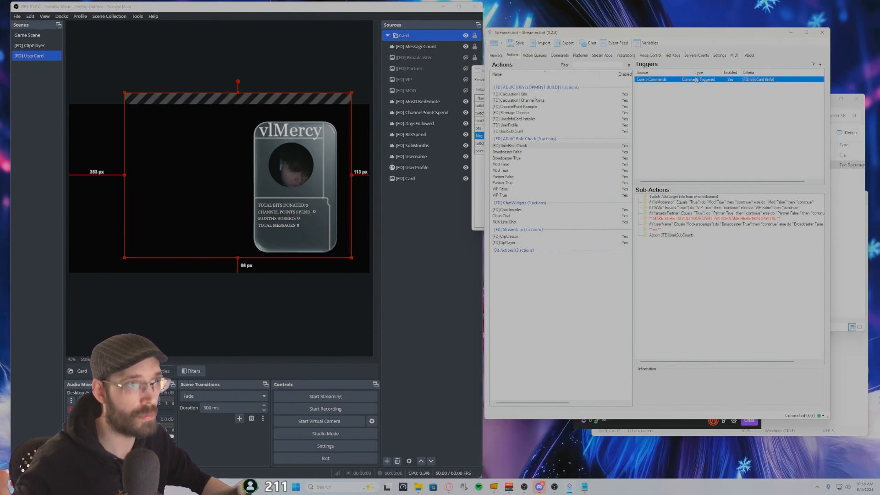
right_click(697, 81)
click(700, 86)
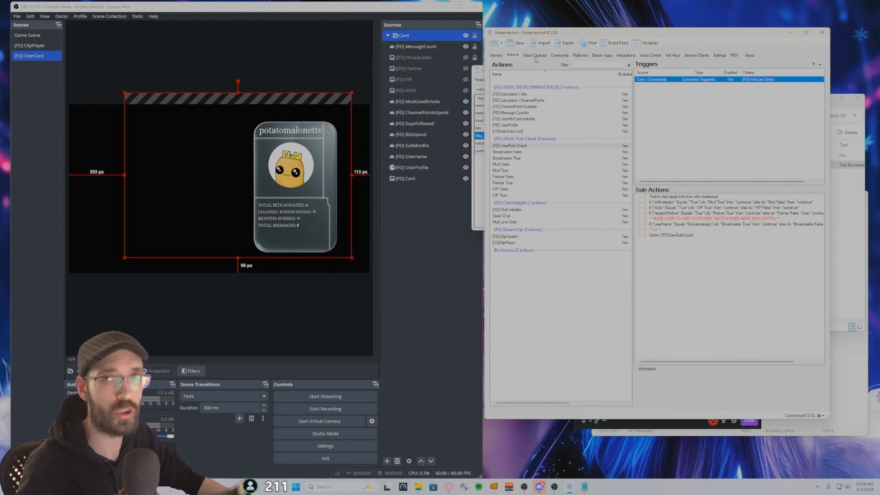
Edit the [FD] UserRole Check action and assign it back to the Usercard queue.
double_click(533, 144)
click(657, 222)
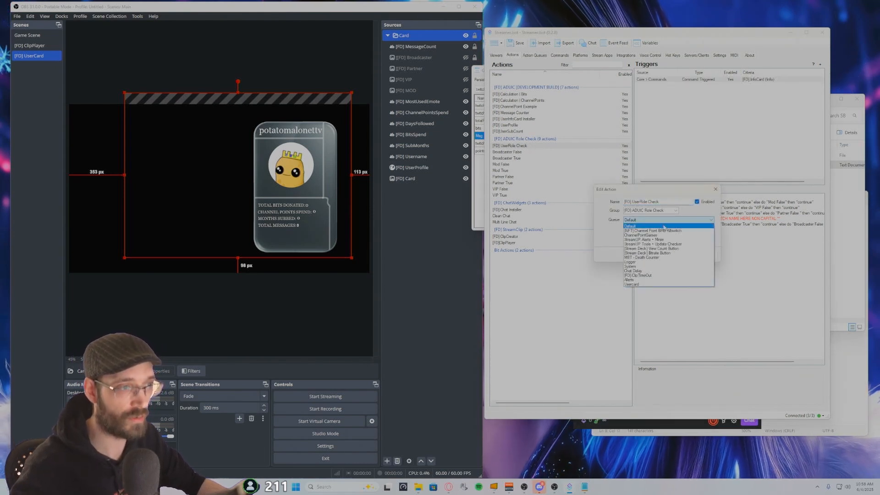
click(648, 285)
click(678, 255)
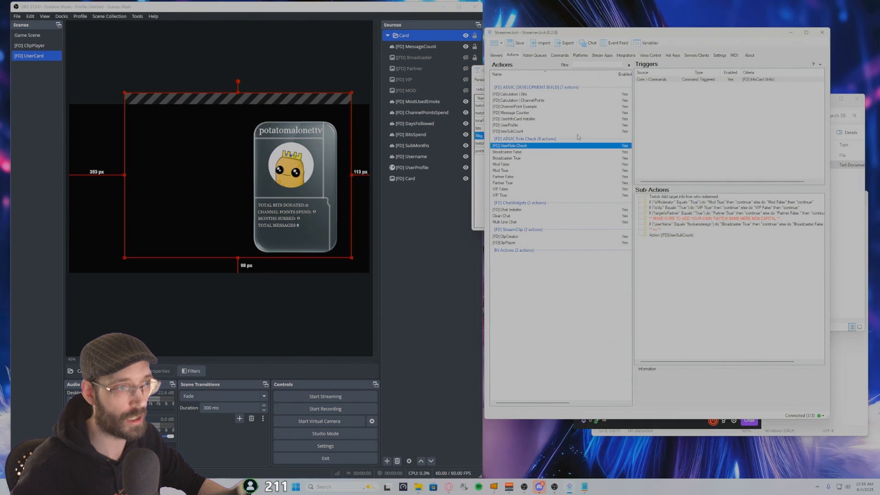
Resume the paused Usercard action queue.
click(534, 55)
click(520, 156)
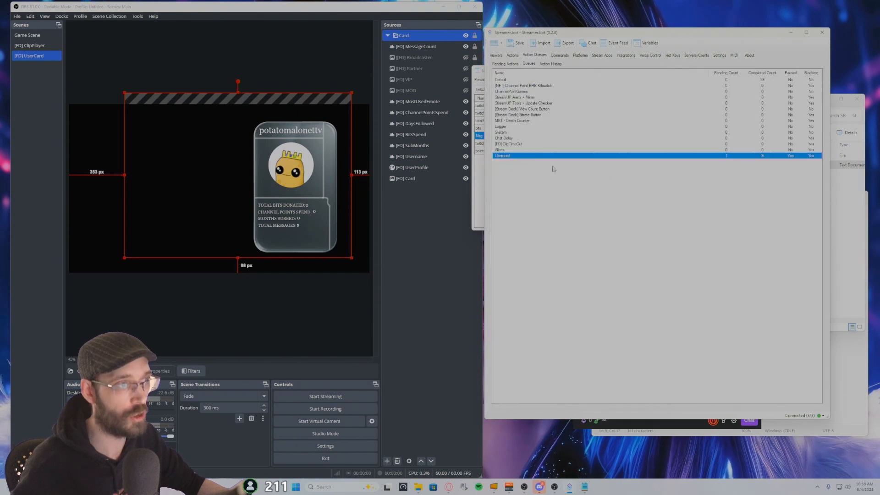
right_click(541, 160)
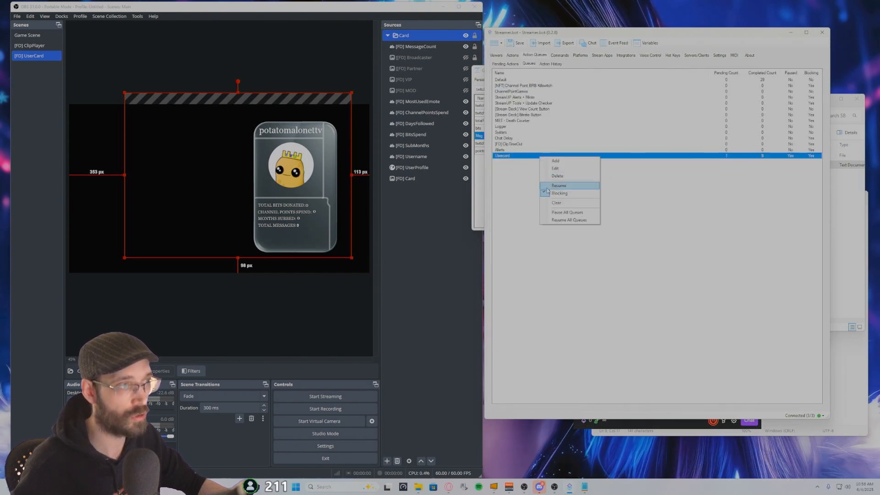
click(559, 186)
Run the [FD] InfoCard command trigger test four times to fill the resumed Usercard queue.
click(513, 56)
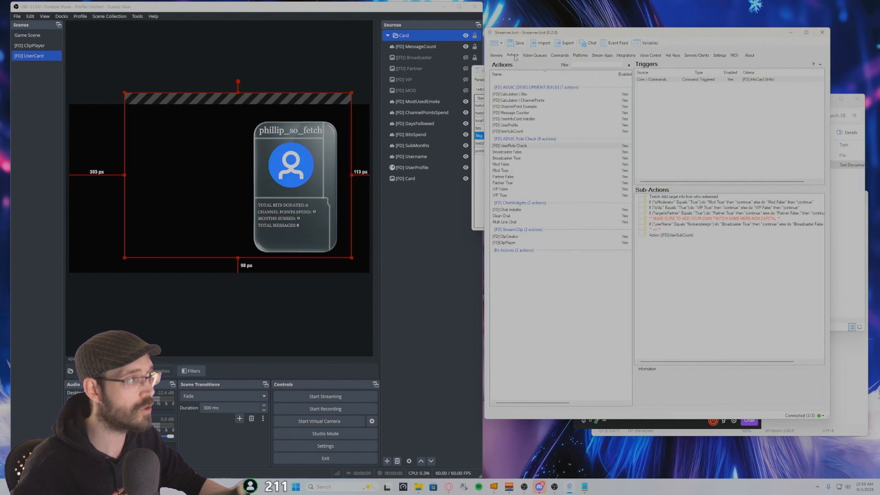
right_click(714, 80)
click(724, 87)
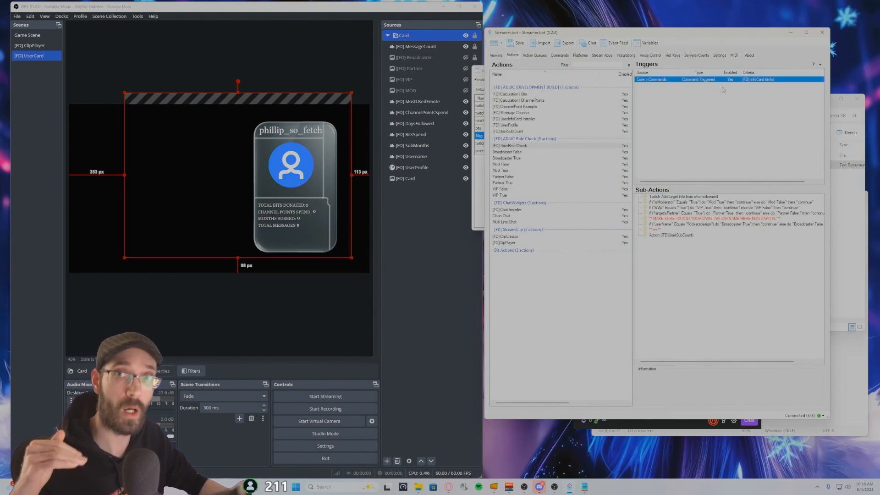
right_click(716, 81)
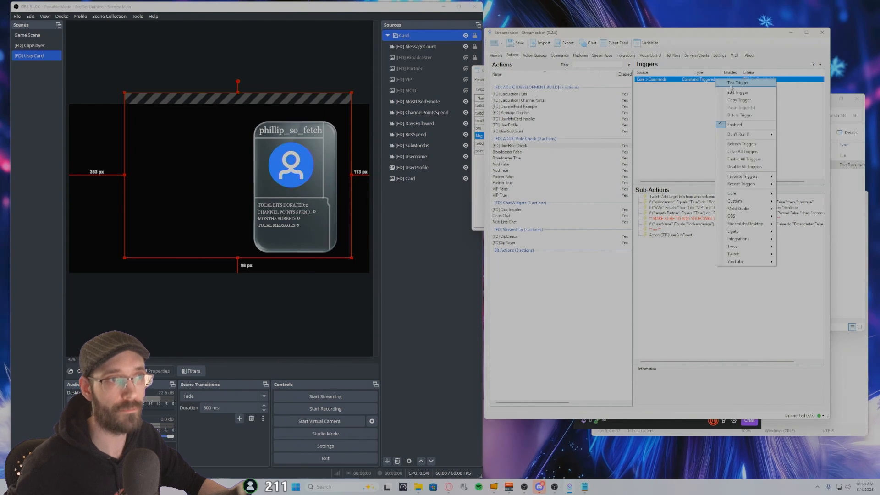
click(724, 86)
right_click(718, 81)
click(729, 86)
right_click(723, 80)
click(725, 88)
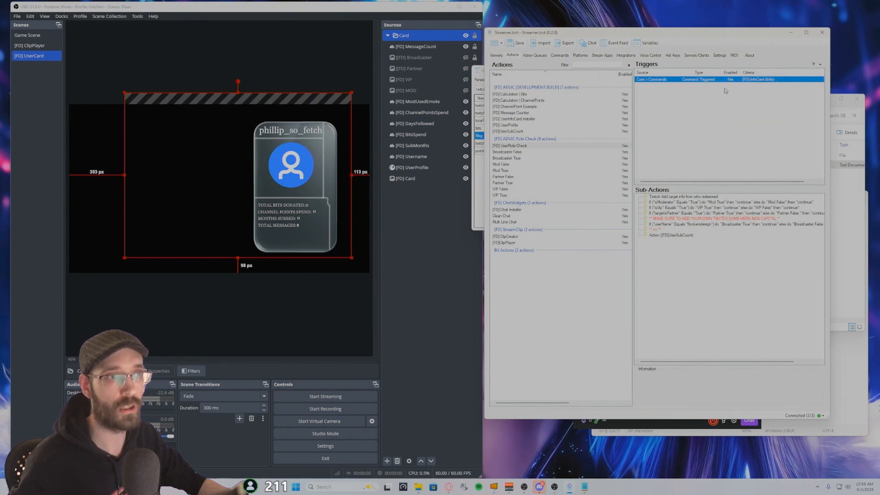
Examine the pending [FD] UserRole Check runs in the action queues, including their state, queue and timing.
click(535, 56)
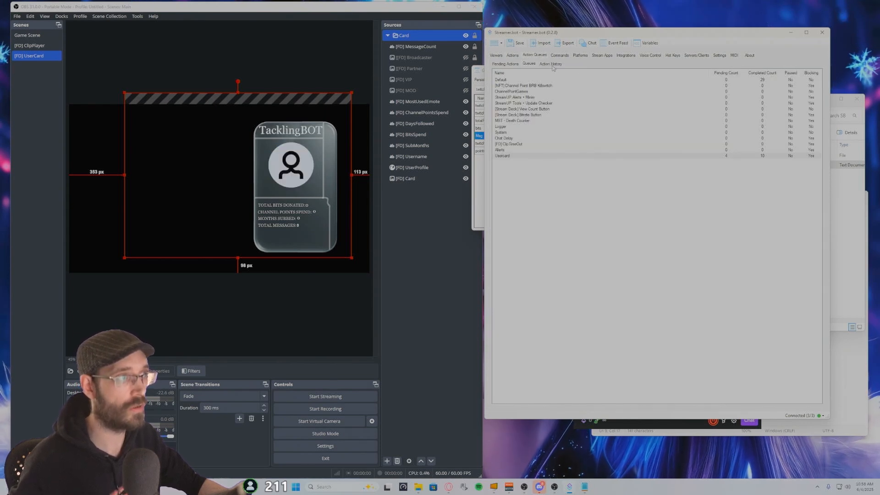
click(506, 64)
click(514, 80)
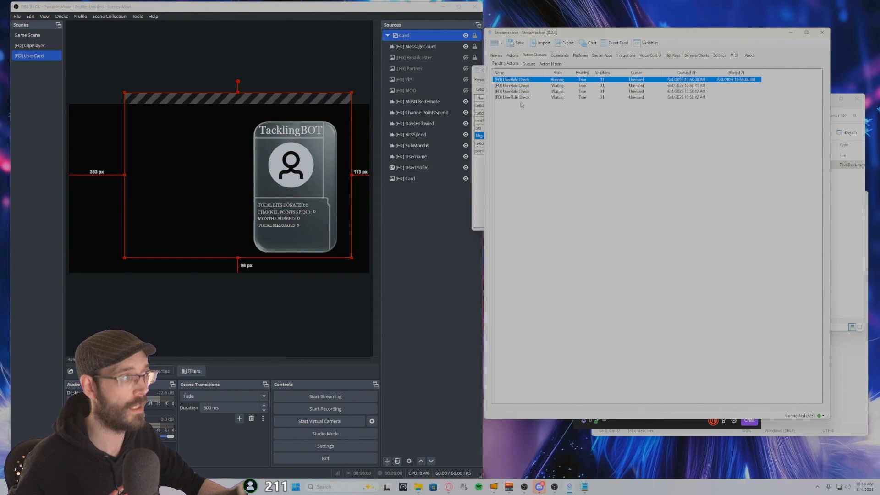
click(534, 86)
click(533, 92)
click(534, 97)
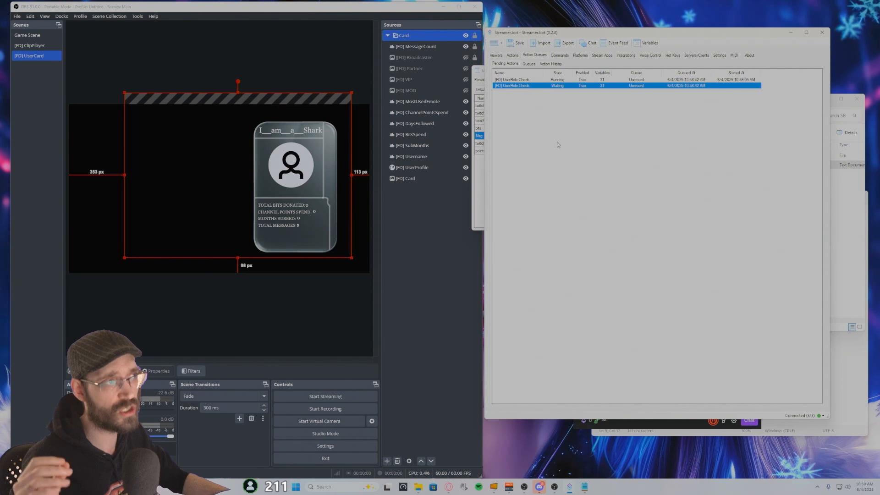
Close the Global Variables window and test the [FD] InfoCard command trigger with Game Scene active in OBS.
click(477, 70)
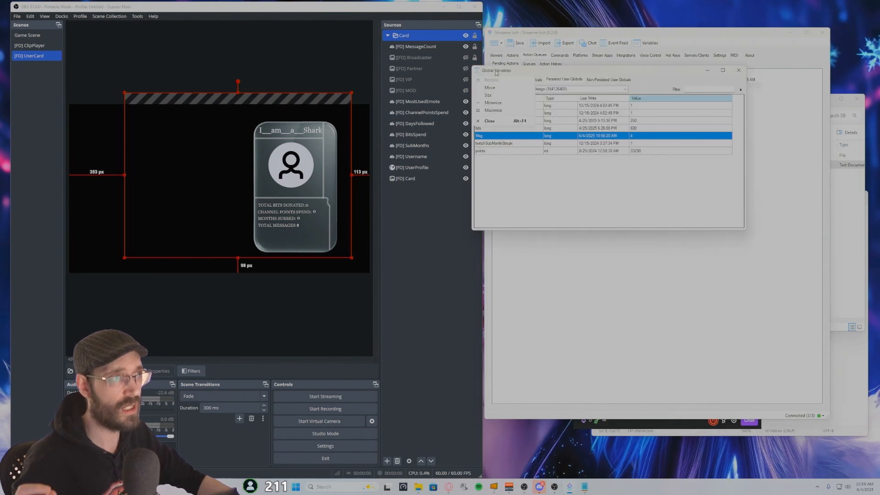
click(739, 71)
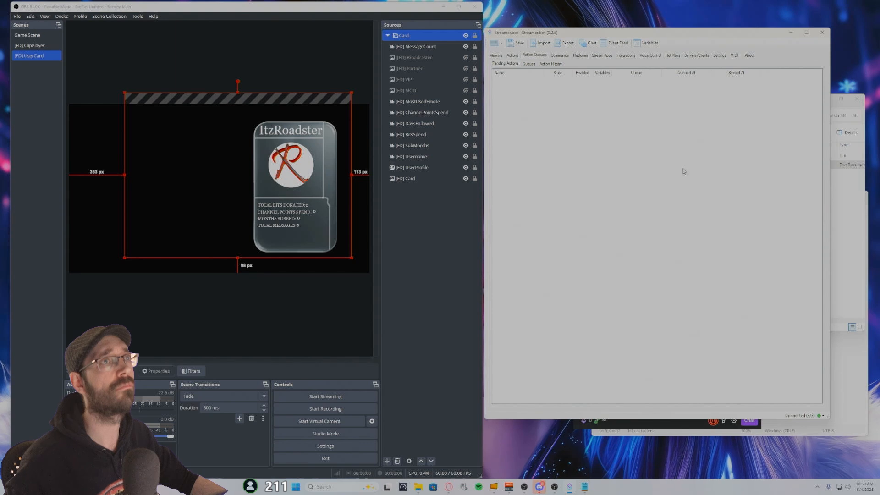
click(513, 55)
click(33, 37)
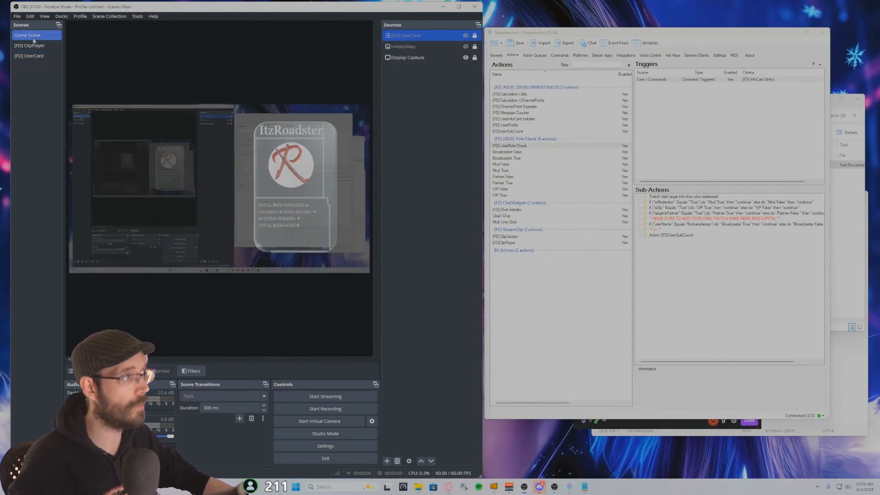
right_click(731, 79)
key(Escape)
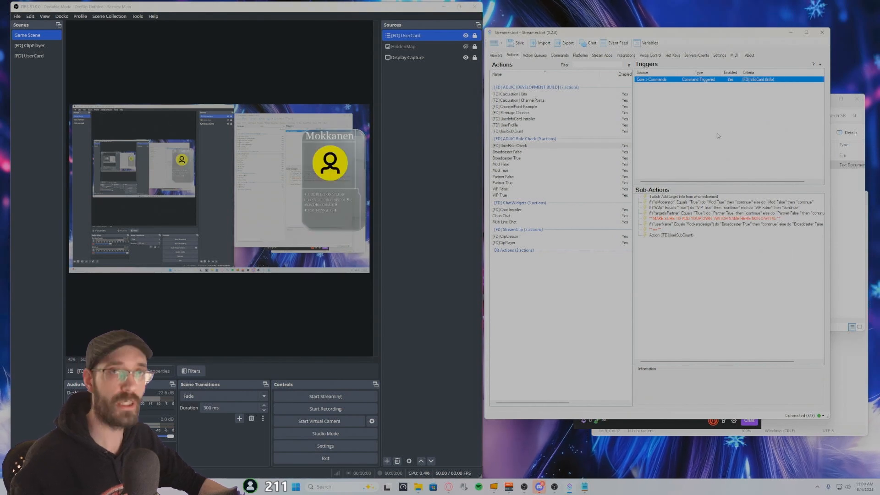
Clear the desktop beside OBS by moving Streamer.bot to another monitor and minimizing the Twitch chat, file and text windows.
drag(715, 33, 0, 156)
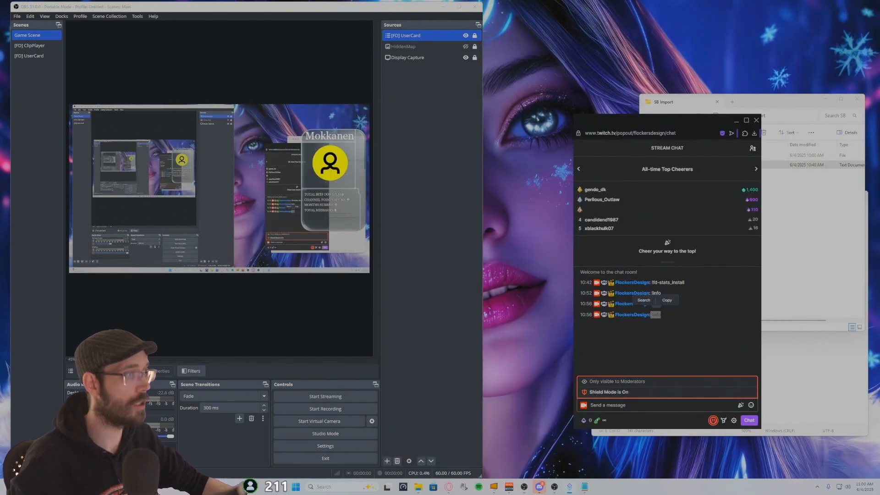
click(737, 120)
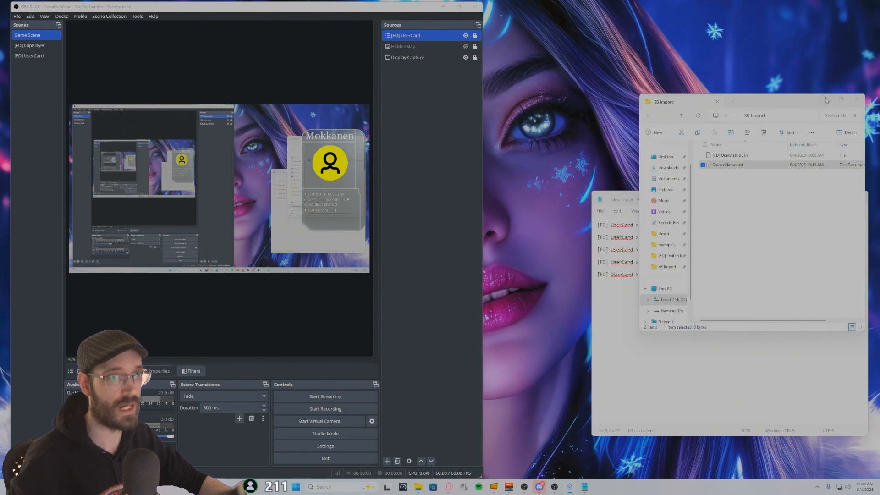
click(809, 198)
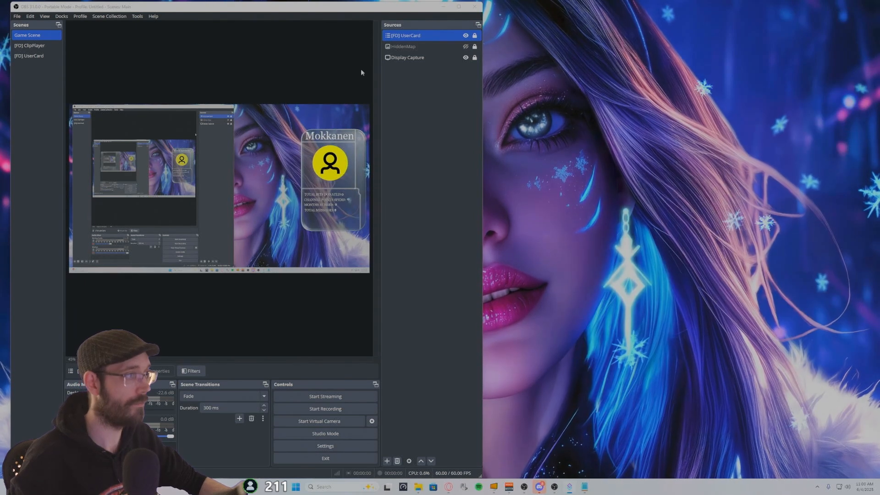
Try a fullscreen preview projector on the G272QPF E2 display, and close it again.
right_click(251, 147)
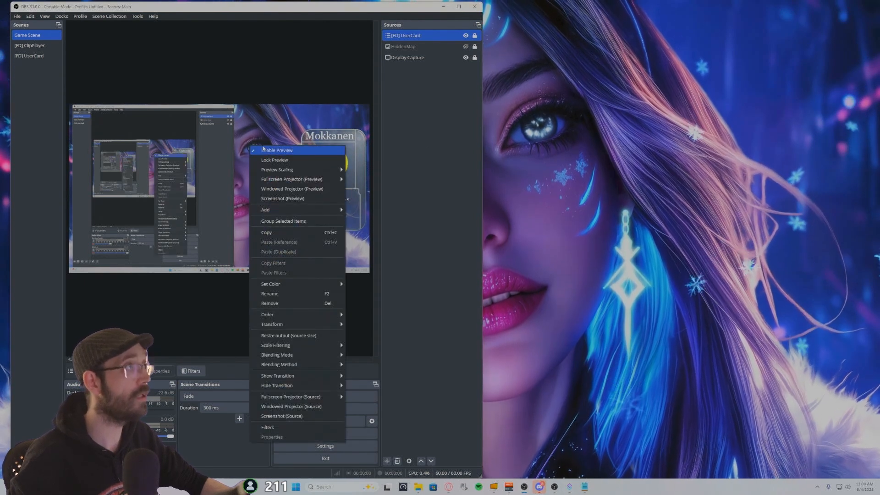
mouse_move(330, 179)
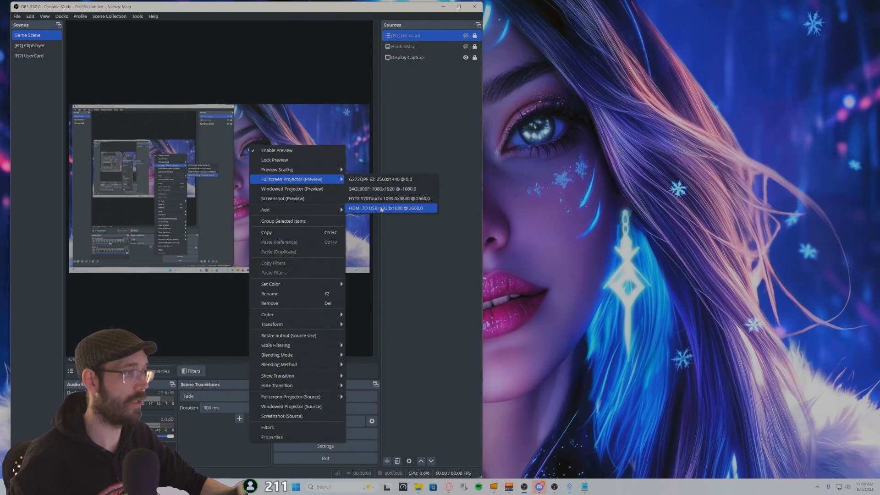
click(387, 180)
right_click(377, 183)
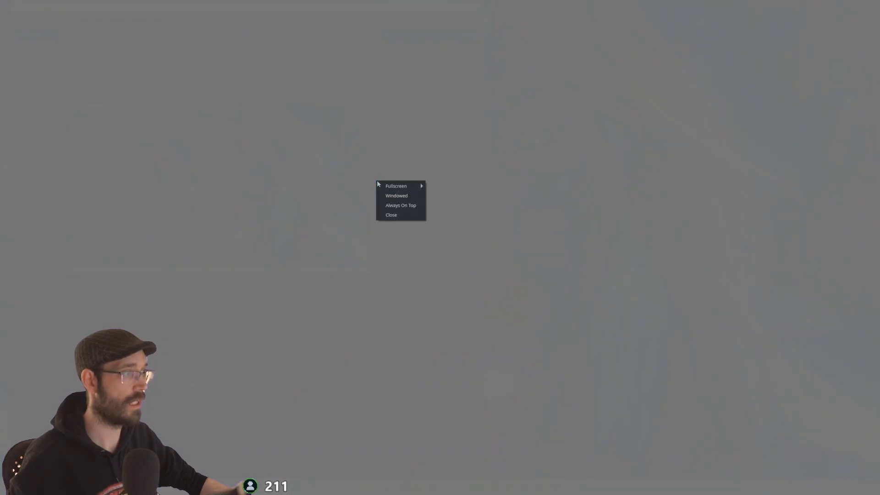
click(399, 217)
Widen the OBS window to about three quarters of the desktop and move the Twitch chat window onto another monitor.
click(458, 7)
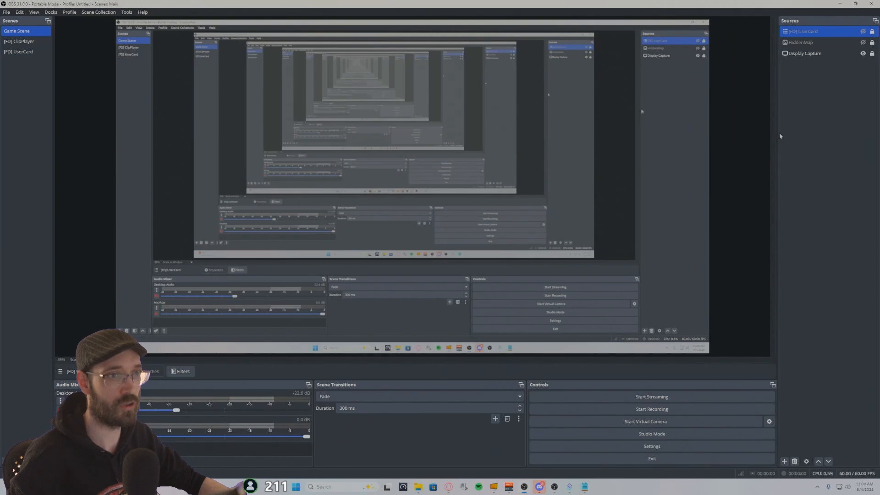
drag(757, 5, 360, 33)
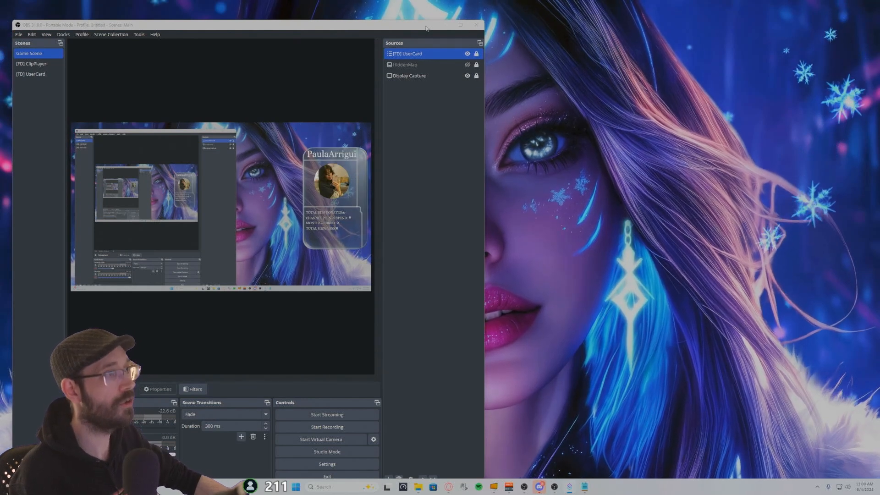
drag(467, 27, 469, 13)
drag(485, 61, 645, 56)
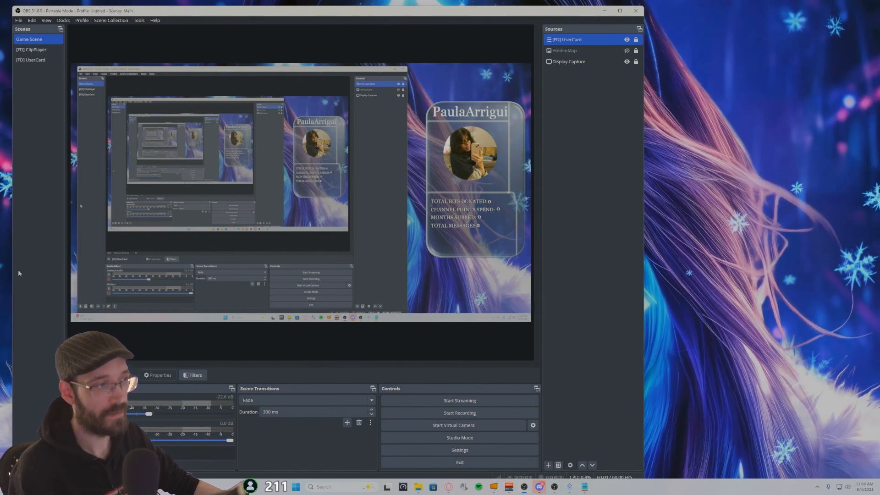
click(449, 487)
drag(659, 129, 0, 156)
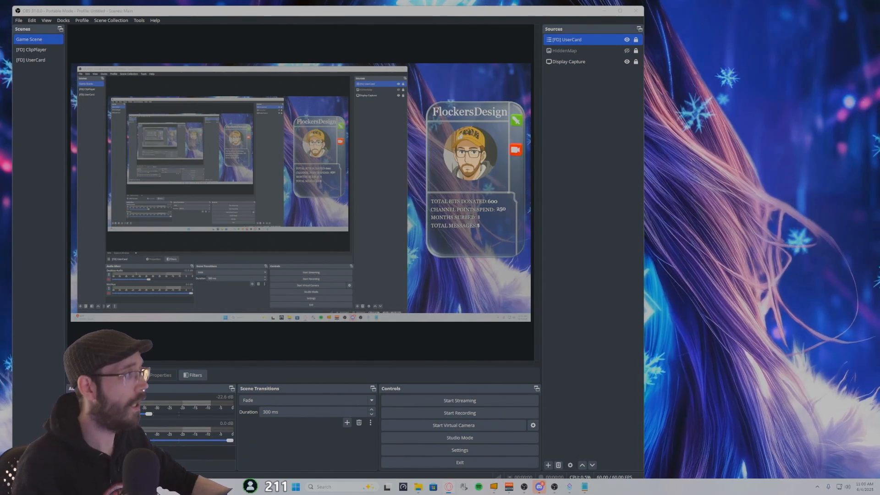
Show the [FD] Partner badge in the [FD] UserCard scene and set its image file to Partner.png.
click(45, 60)
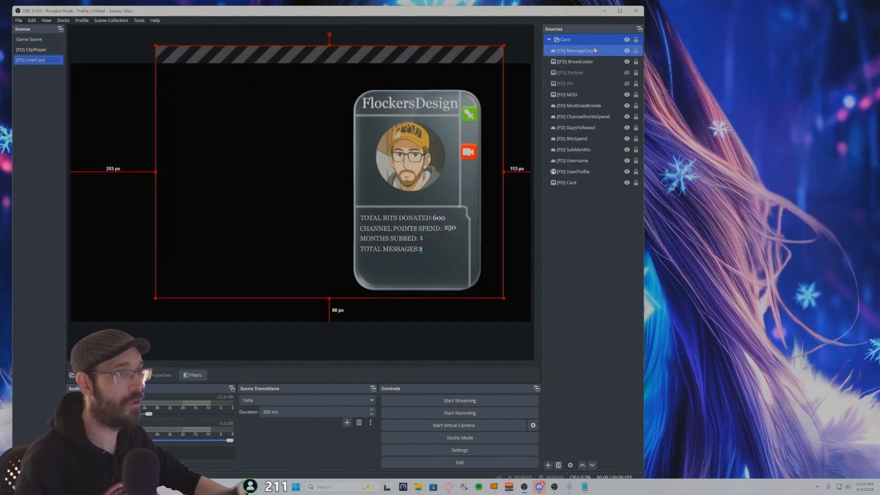
click(638, 72)
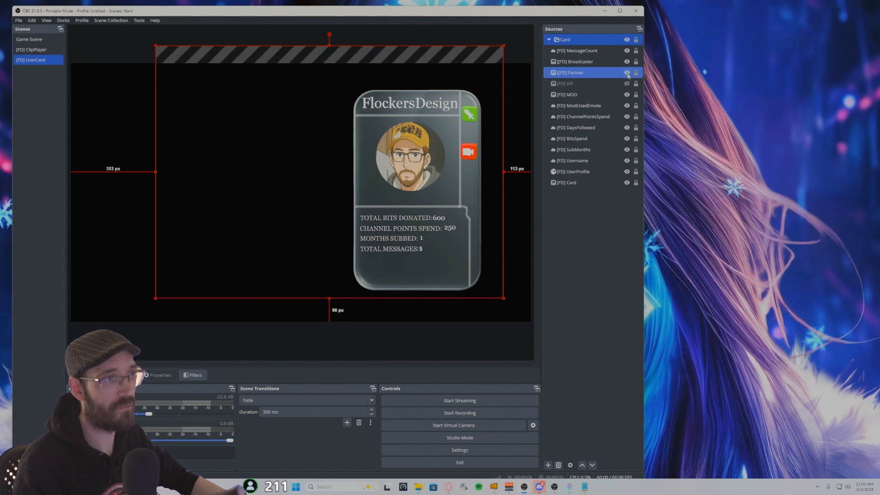
double_click(573, 72)
click(428, 250)
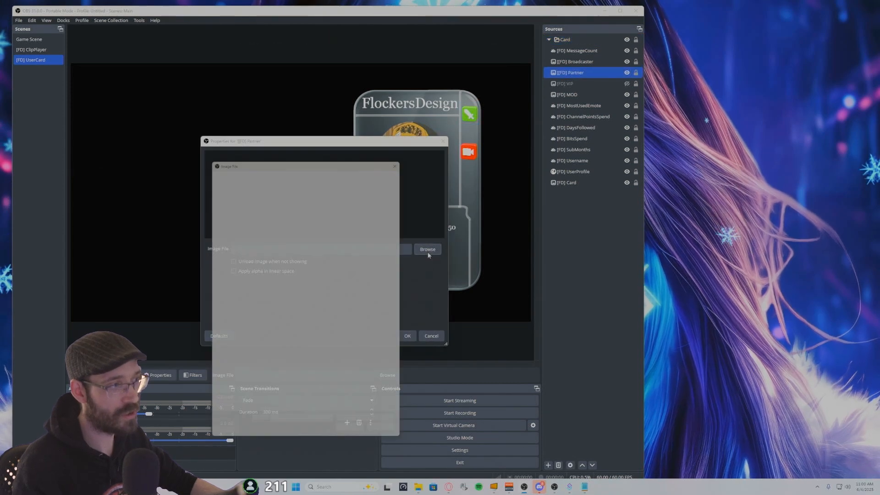
double_click(281, 245)
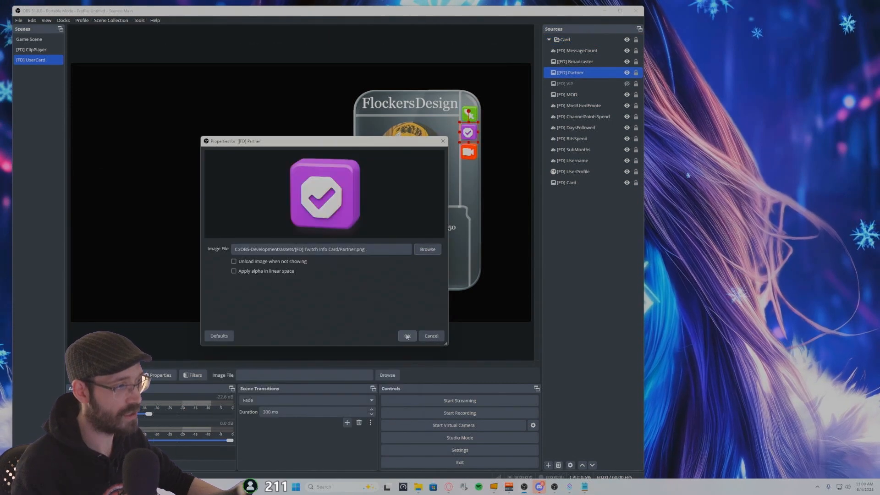
click(407, 336)
Check the image file of the hidden [FD] VIP source and preview its badge on the card, leaving it hidden.
double_click(592, 85)
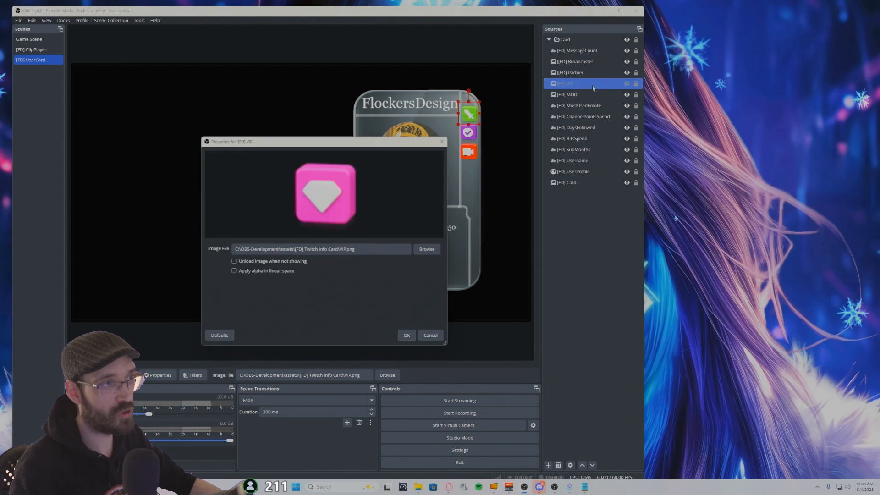
click(429, 335)
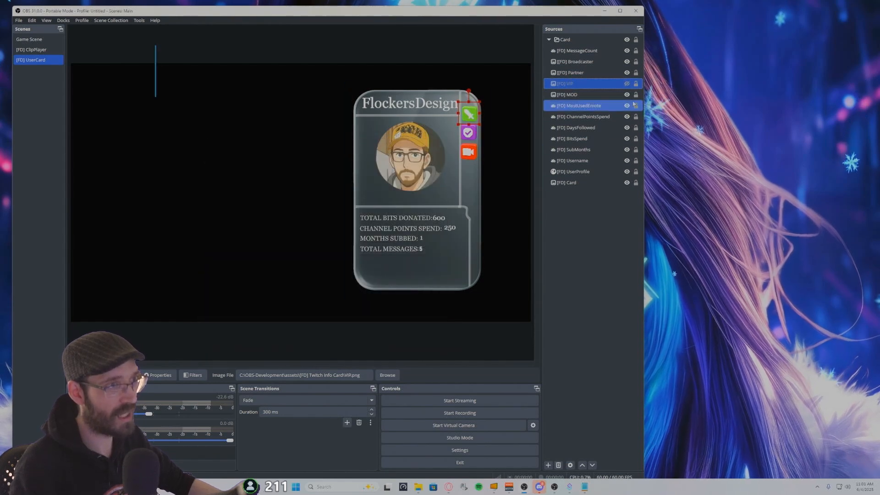
click(627, 84)
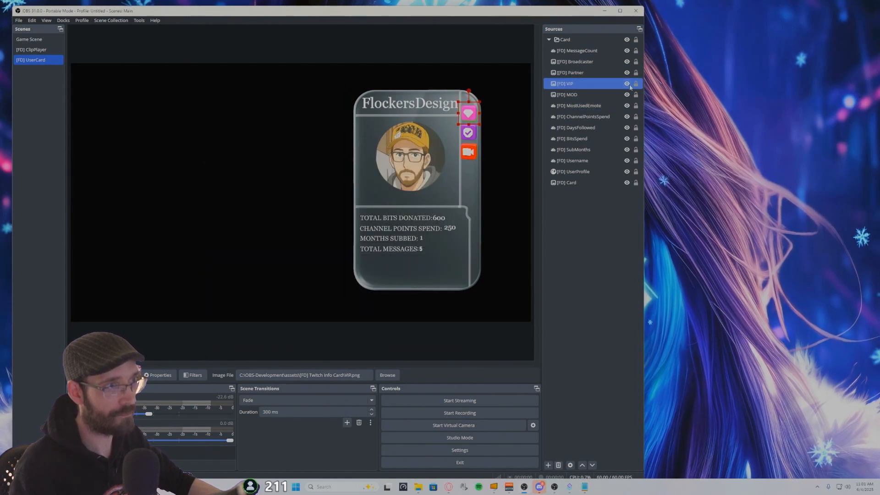
click(627, 84)
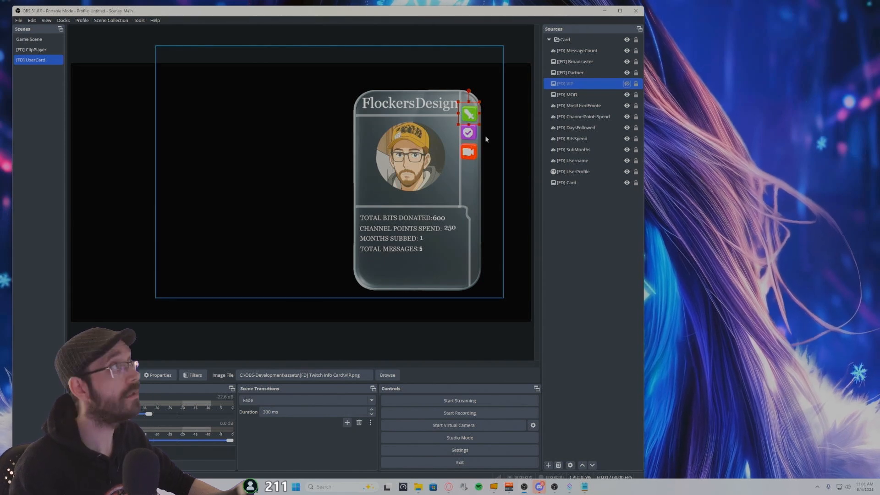
double_click(584, 85)
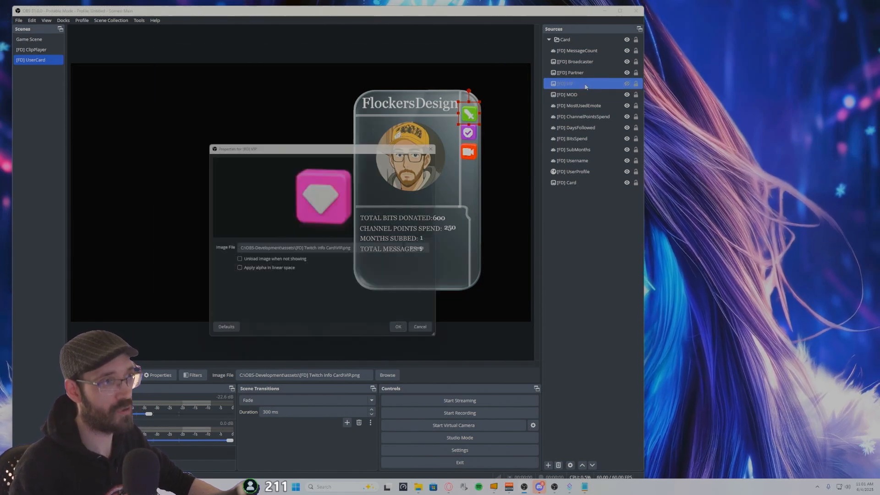
click(421, 327)
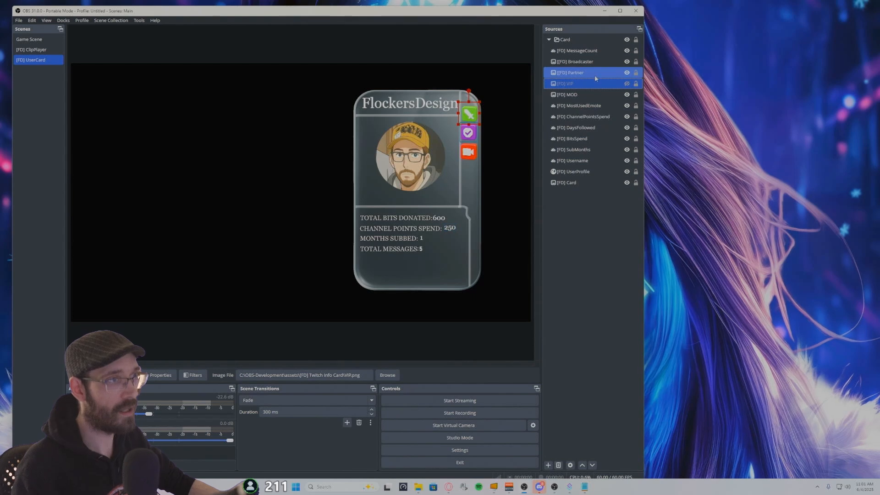
Swap the visibility of the [FD] VIP and [FD] MOD badges on the card, and swap them back to show MOD.
click(627, 83)
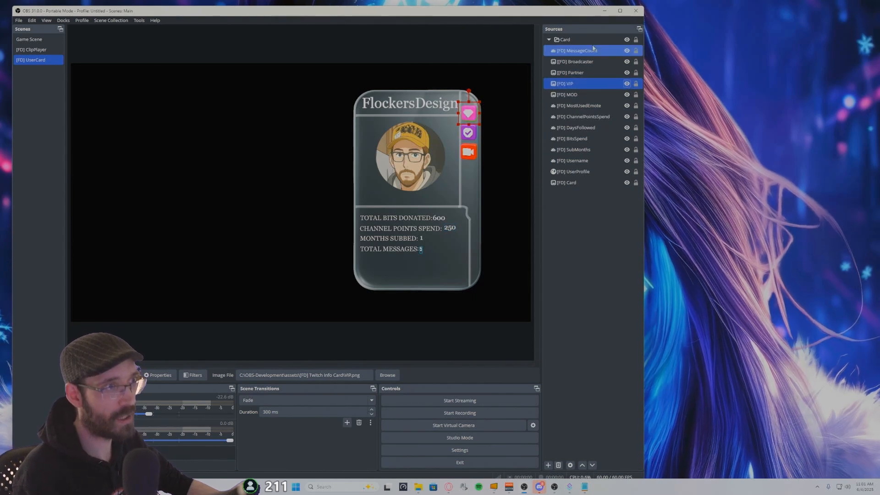
click(596, 94)
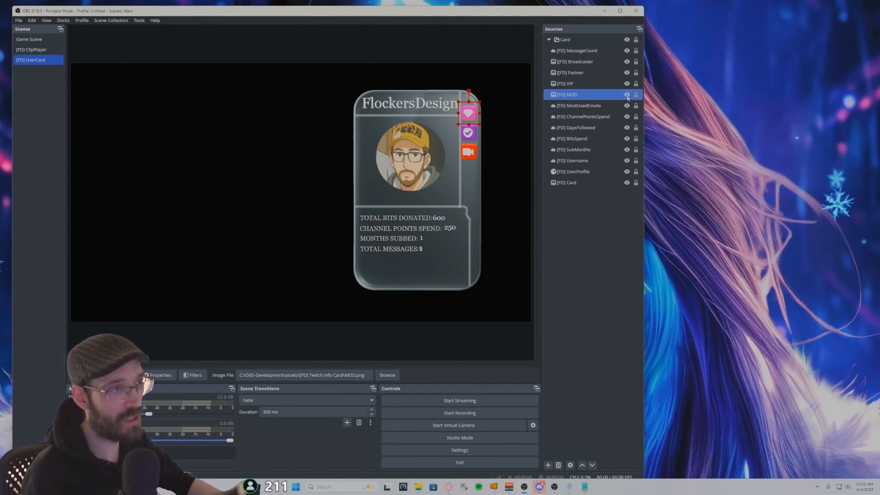
click(627, 95)
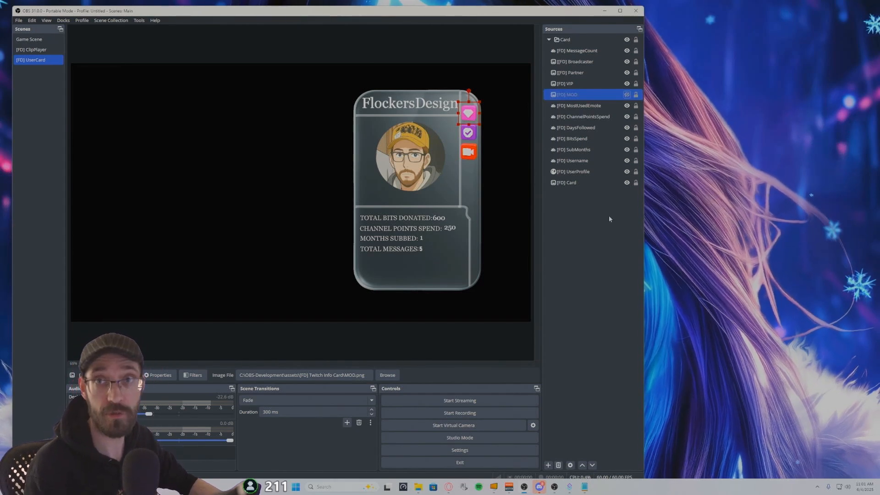
click(571, 256)
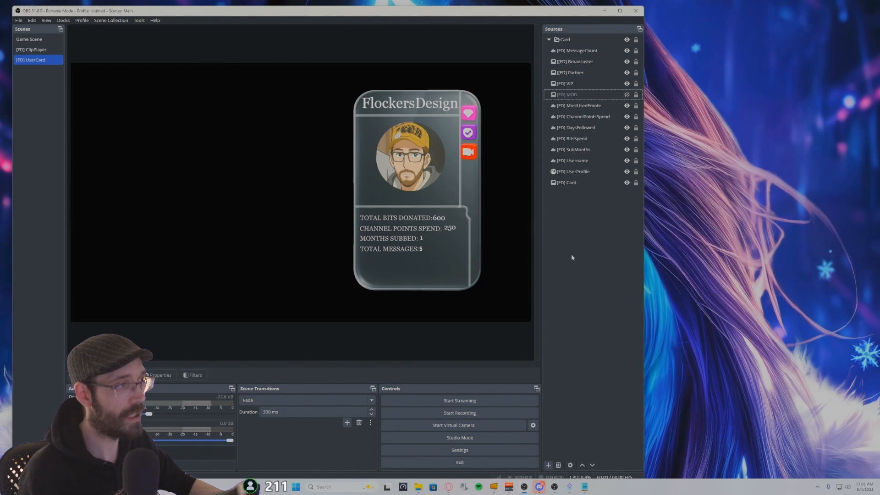
click(616, 94)
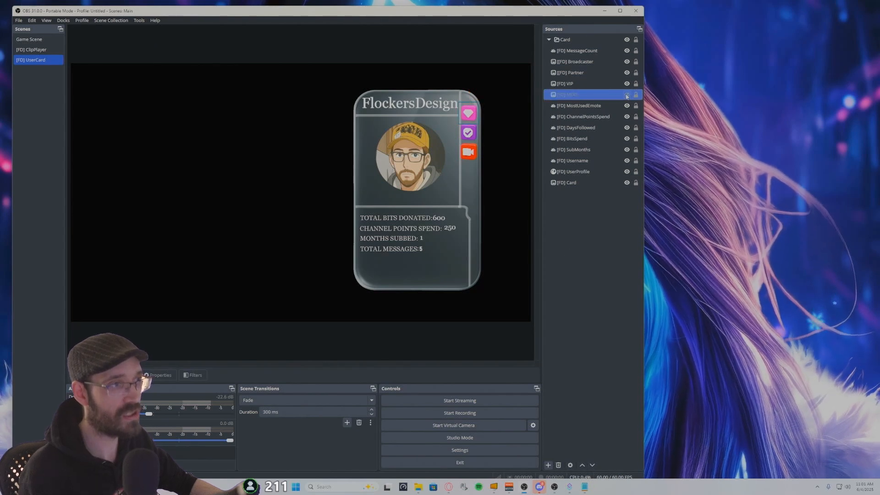
click(626, 95)
click(626, 83)
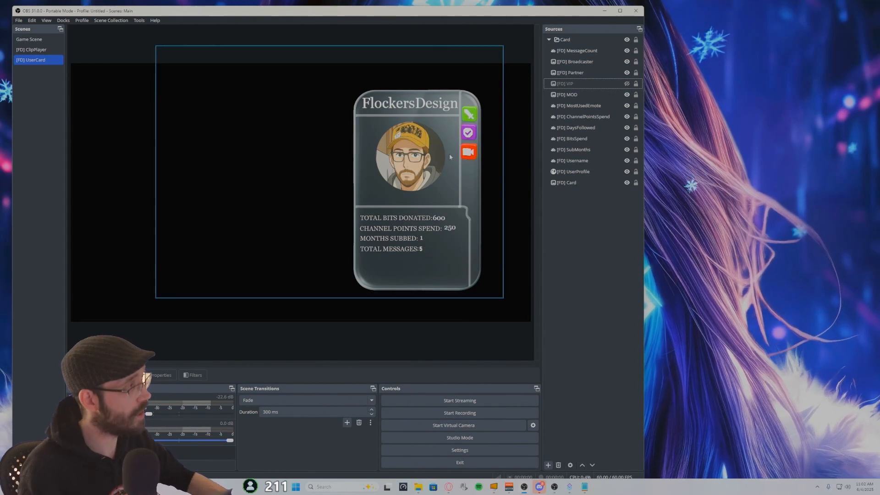
Minimize OBS and bring the Streamer.bot window maximized onto this monitor.
click(605, 14)
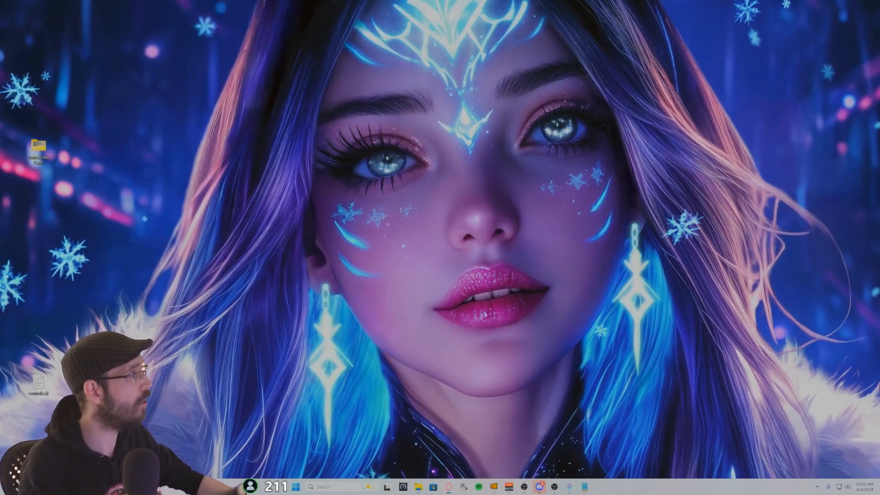
drag(0, 201, 603, 1)
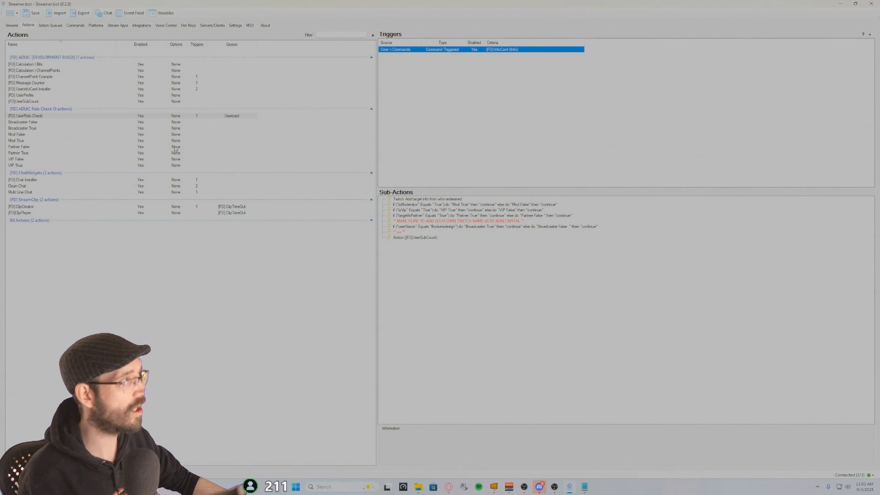
Highlight all actions in the two [FD] ADUIC groups, from Calculation | Bits through VIP True, and clear the selection.
click(69, 65)
click(61, 165)
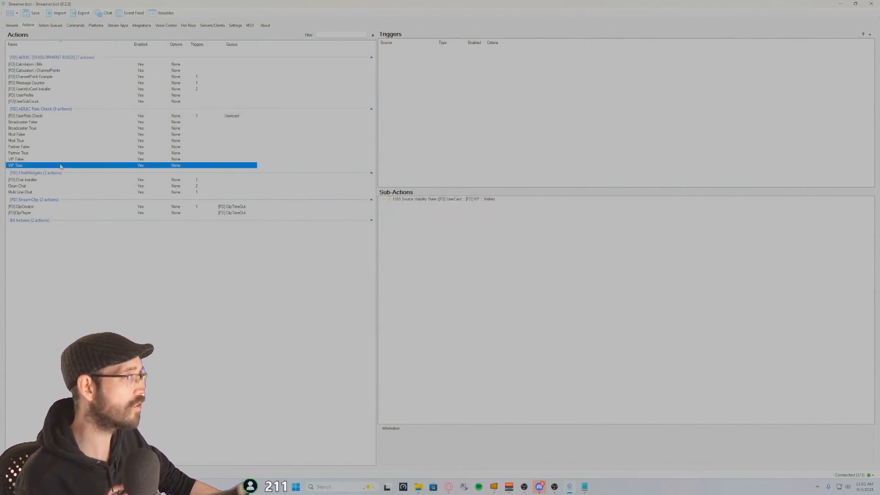
click(67, 65)
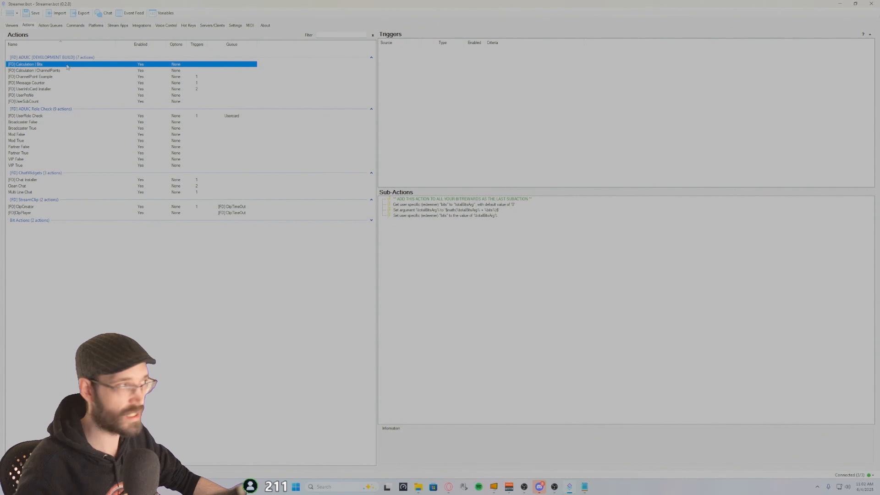
shift+click(72, 167)
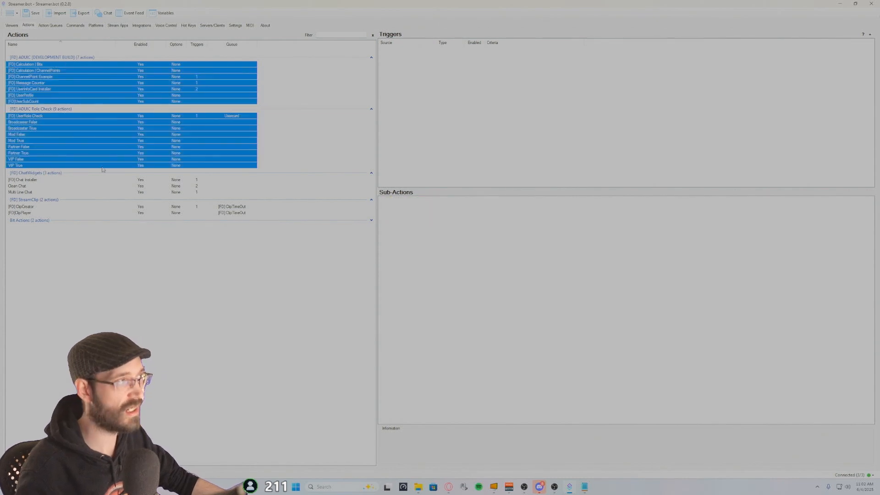
click(123, 306)
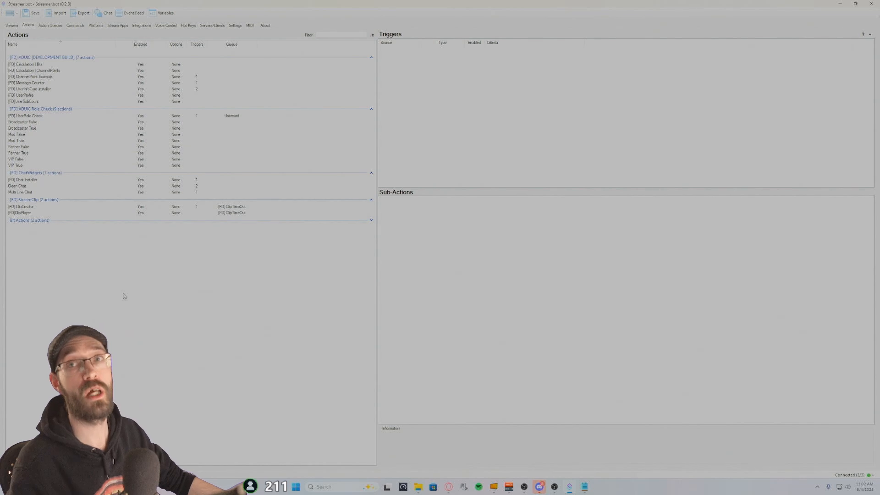
Review the sub-actions of the [FD] UserRole Check, [FD] UserSubCount and [FD] UserProfile actions.
click(49, 116)
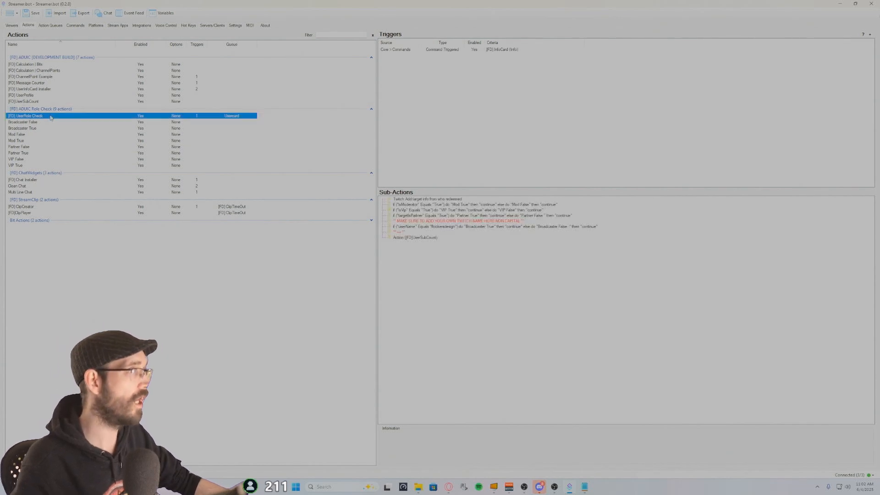
click(54, 102)
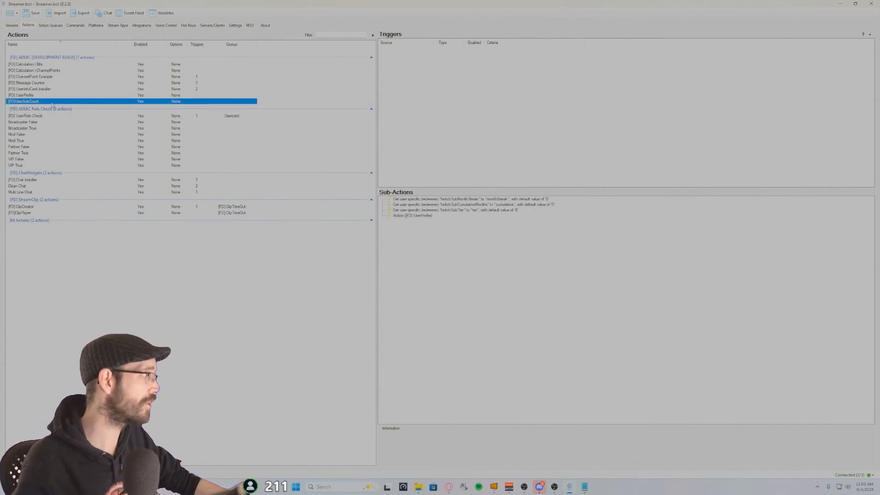
click(59, 96)
Expand all sub-action groups of [FD] UserInfoCard Installer and read through its scene, source, input settings, transform and icon entries.
click(59, 89)
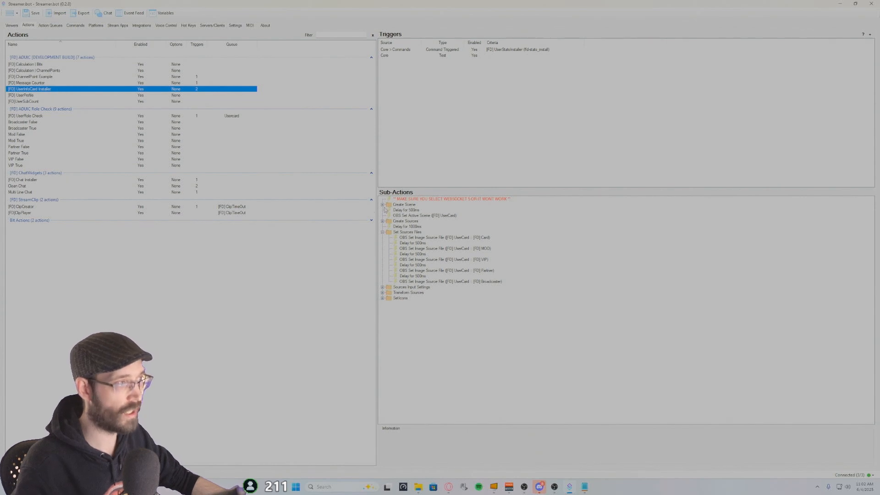
click(382, 299)
click(382, 293)
click(382, 287)
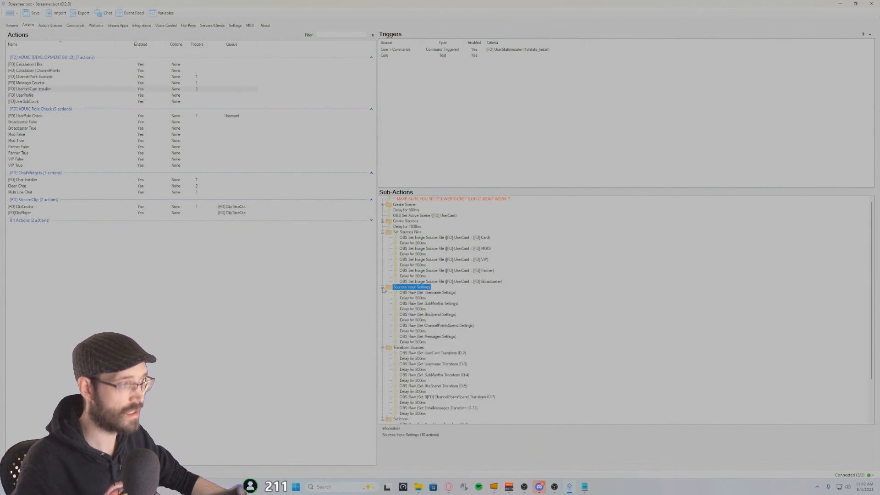
click(383, 222)
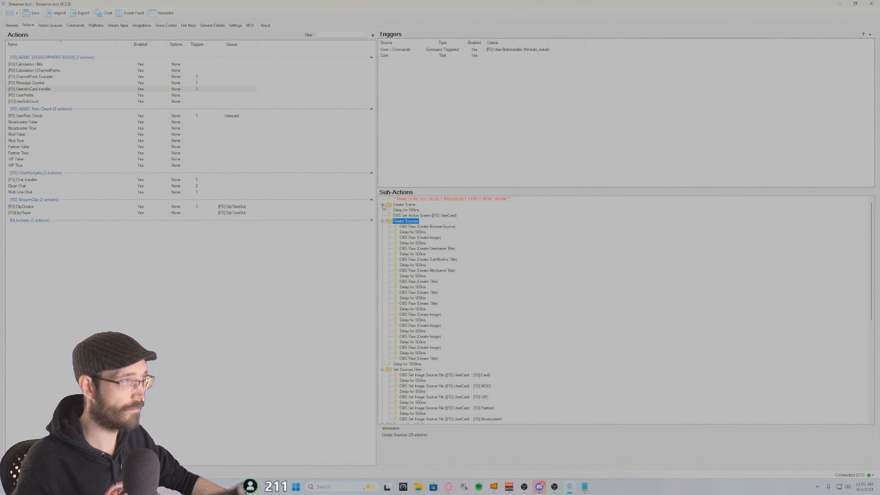
click(382, 206)
scroll(520, 238, down, 9)
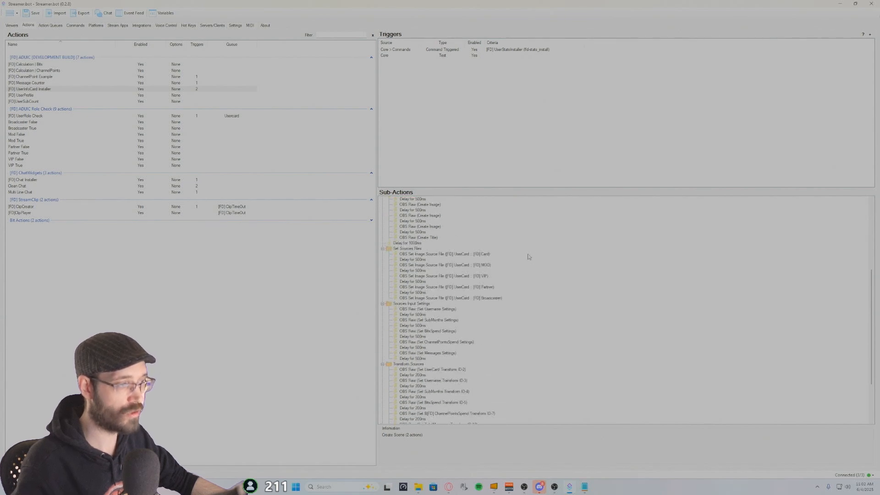
scroll(514, 272, down, 3)
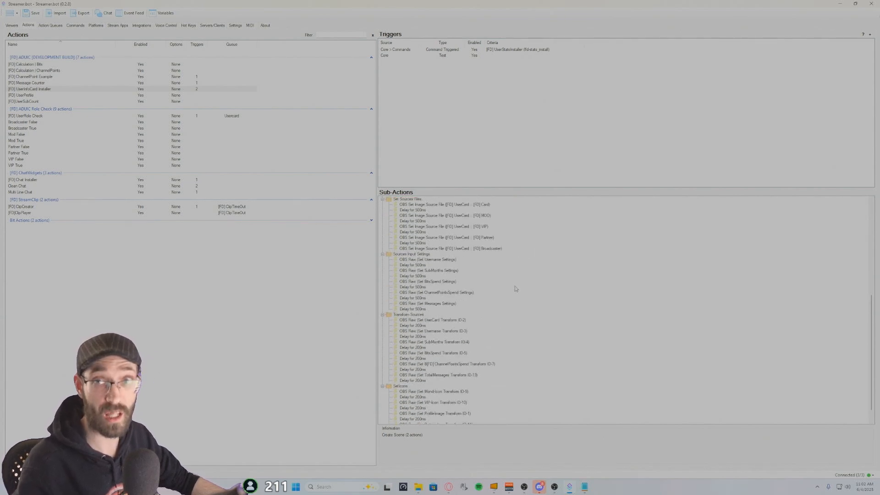
scroll(512, 289, up, 12)
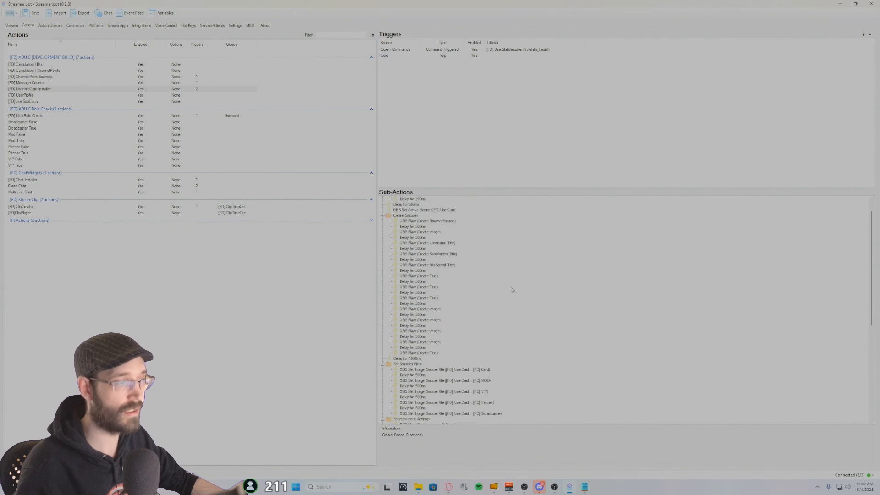
scroll(512, 290, down, 12)
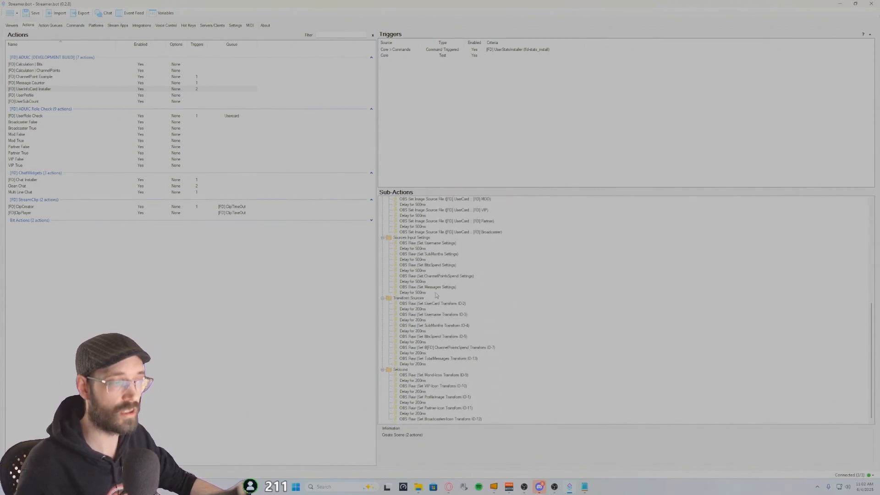
Restore Streamer.bot to a smaller window and review the sub-actions of the [FD] bits and channel points calculation actions.
double_click(603, 7)
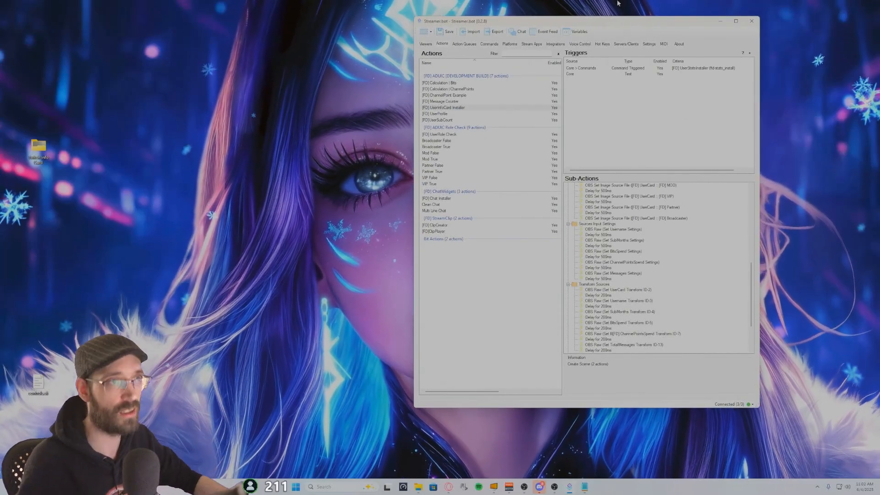
click(468, 83)
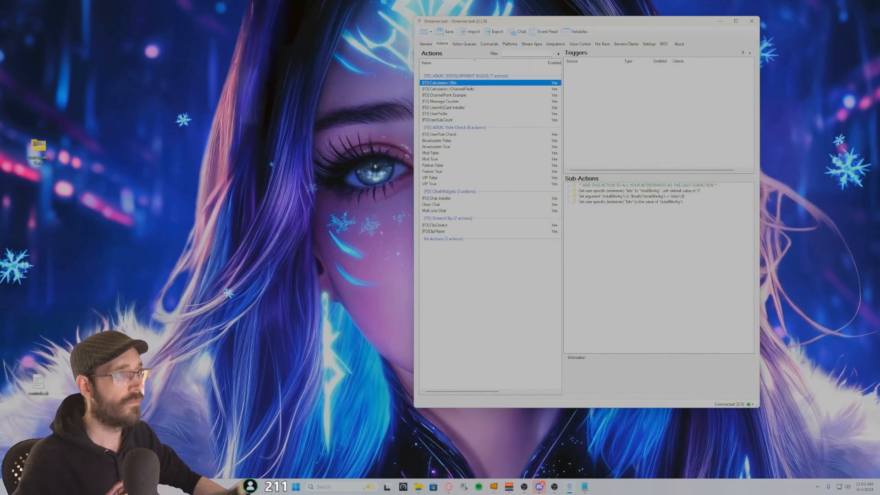
click(475, 89)
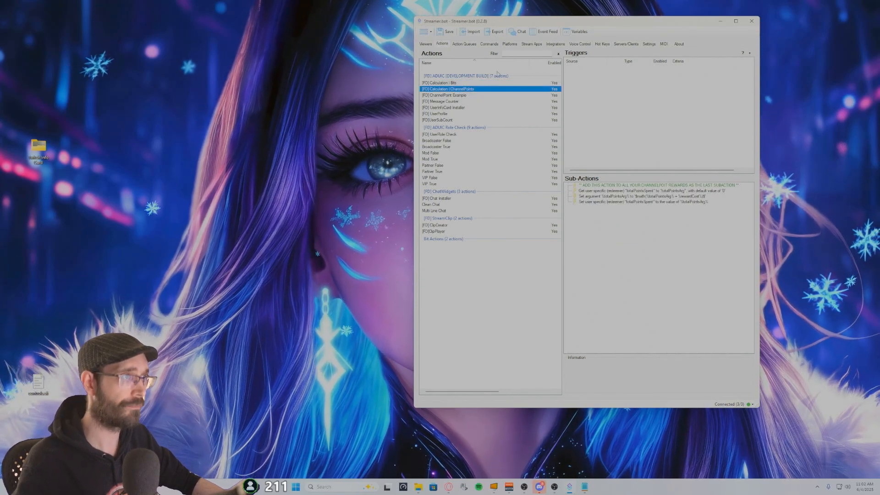
drag(581, 23, 609, 27)
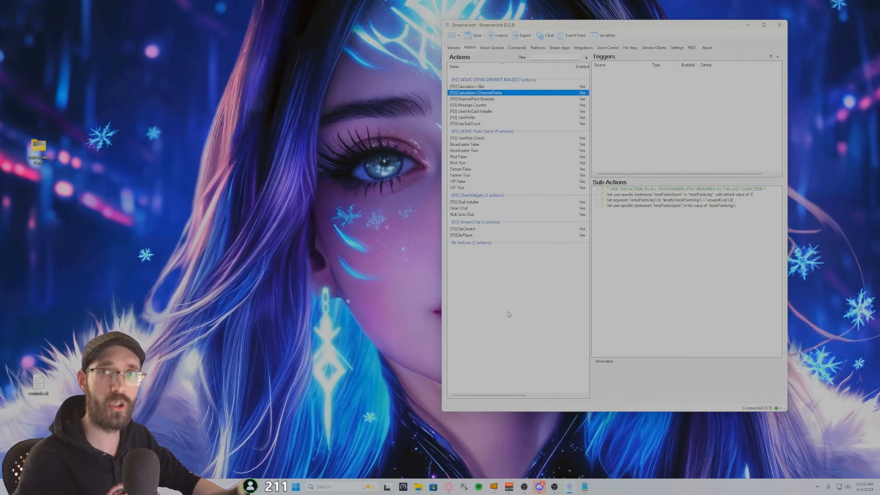
Go through the [FD] bits calculation, ChannelPoint Example, Message Counter, UserInfoCard Installer and UserSubCount actions.
click(486, 87)
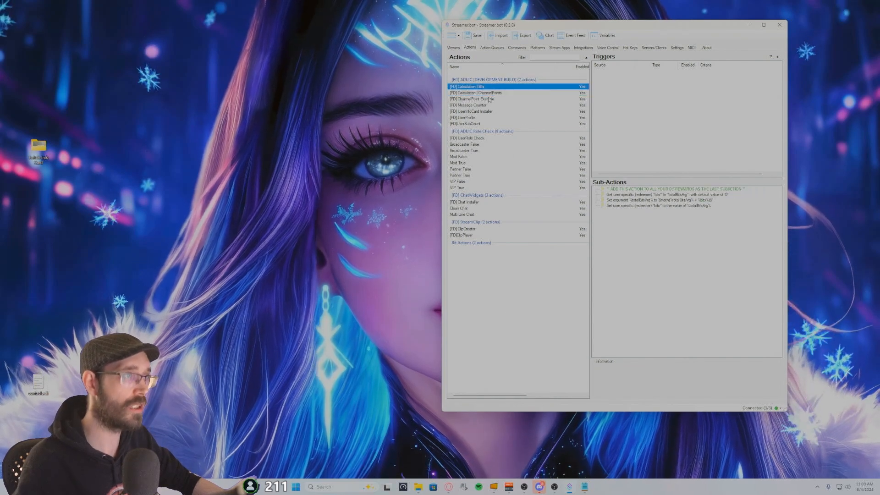
click(481, 99)
click(478, 105)
click(474, 112)
click(467, 124)
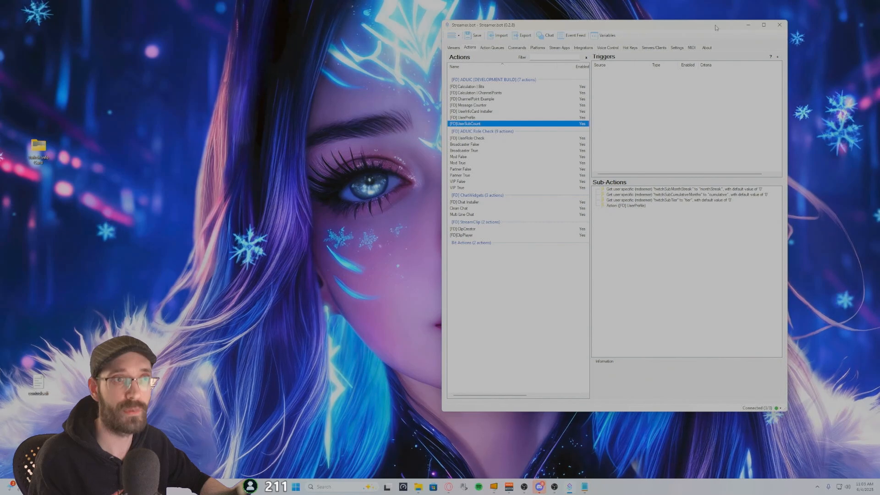
Clear the desktop by moving the Streamer.bot window off to another monitor.
drag(715, 29, 433, 37)
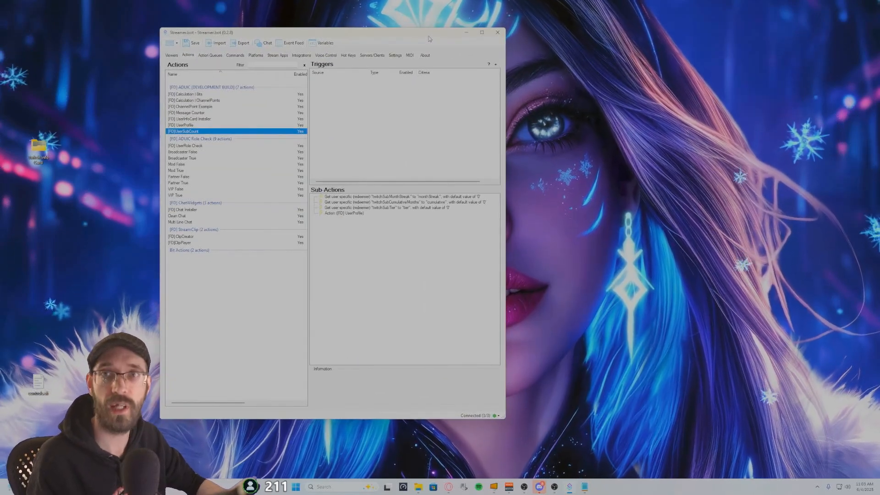
drag(383, 37, 595, 45)
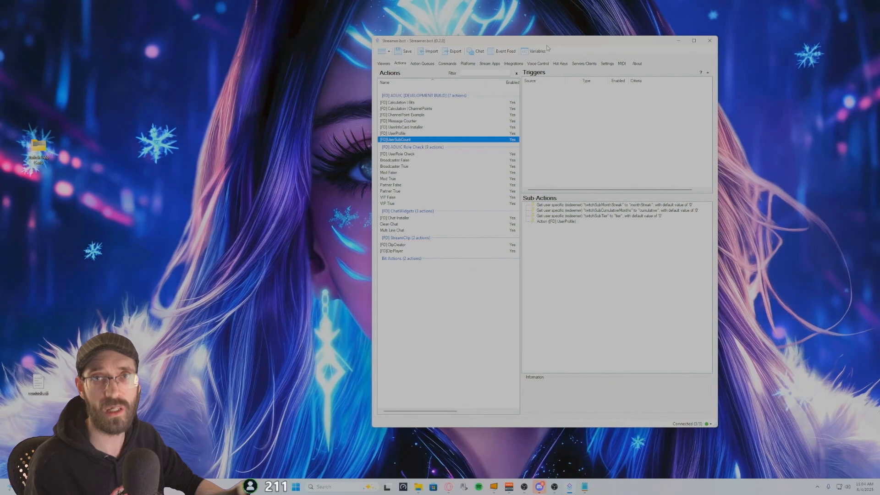
drag(548, 44, 0, 43)
drag(3, 99, 0, 100)
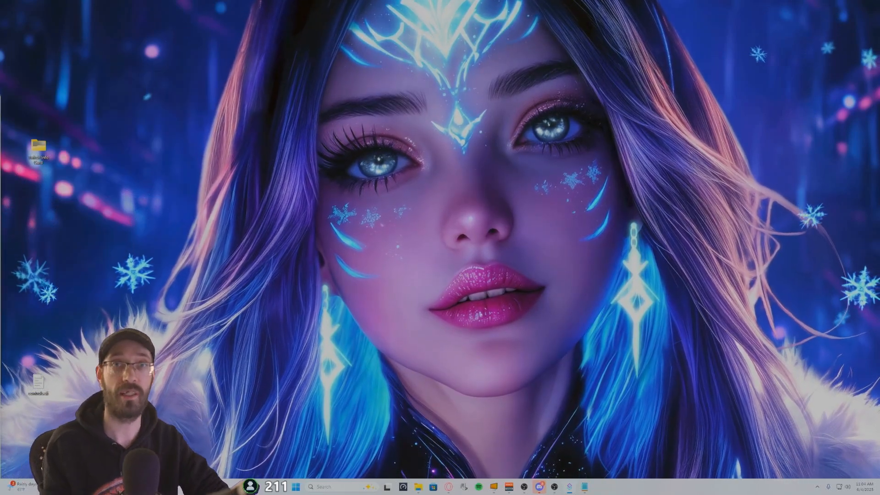